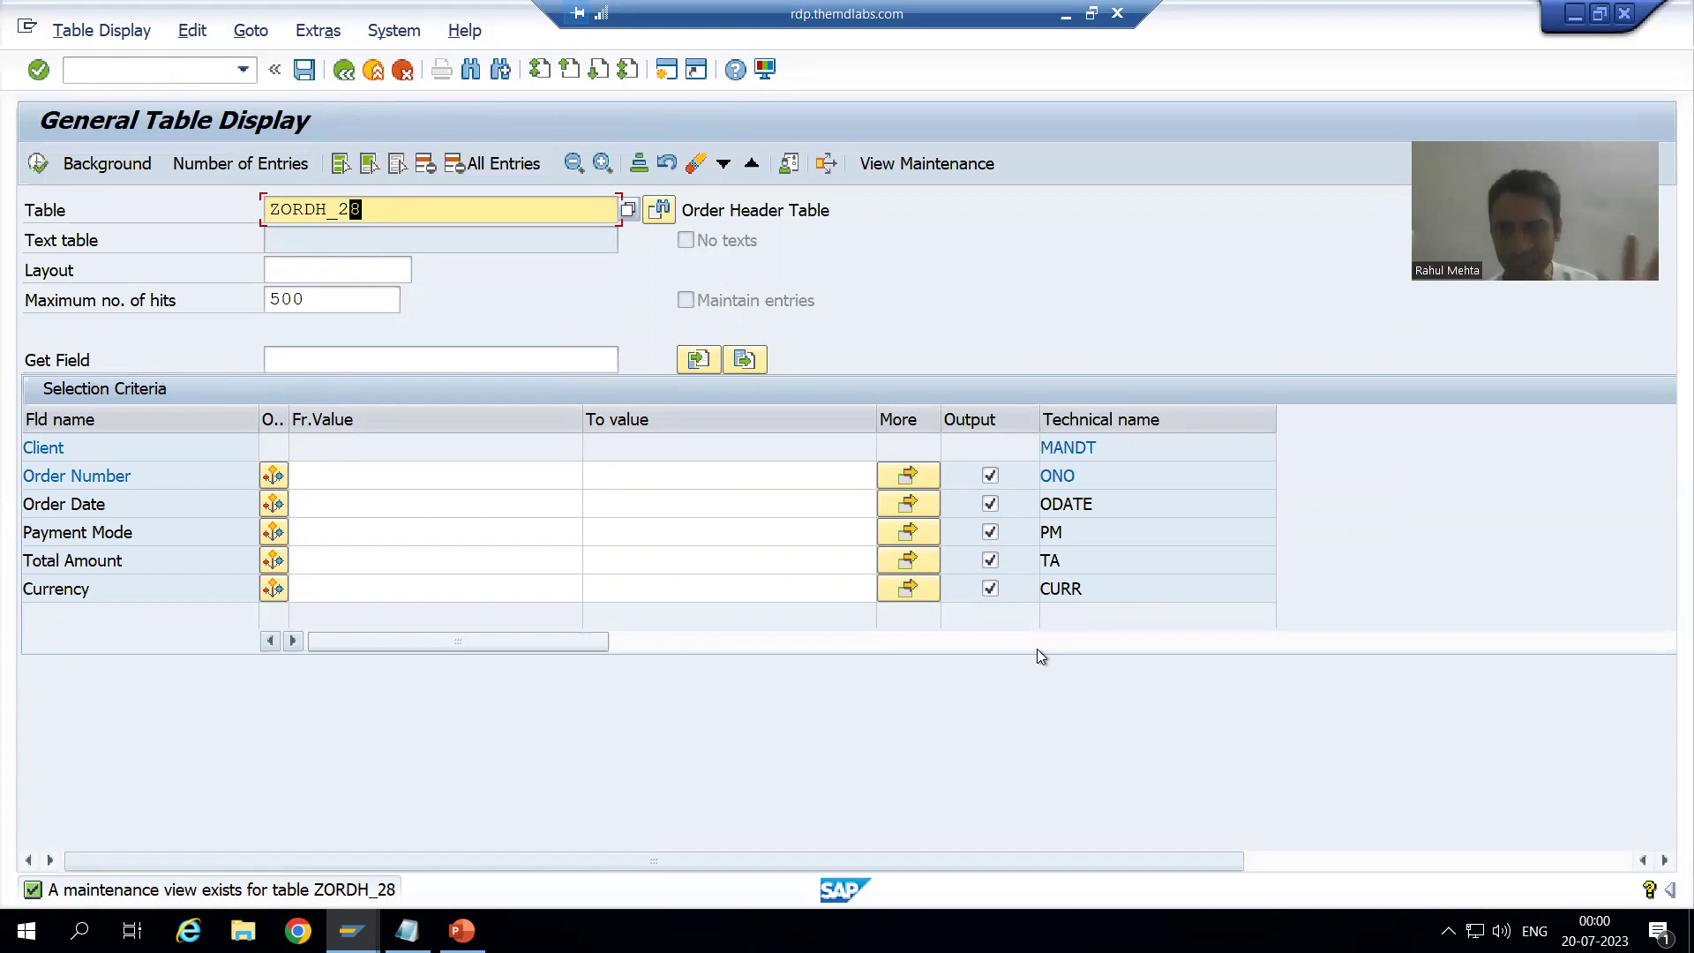
Step: Restart the Data Browser with transaction SE16 and open the selection screen for table ZORDH_28
{"action": "key", "text": "F8"}
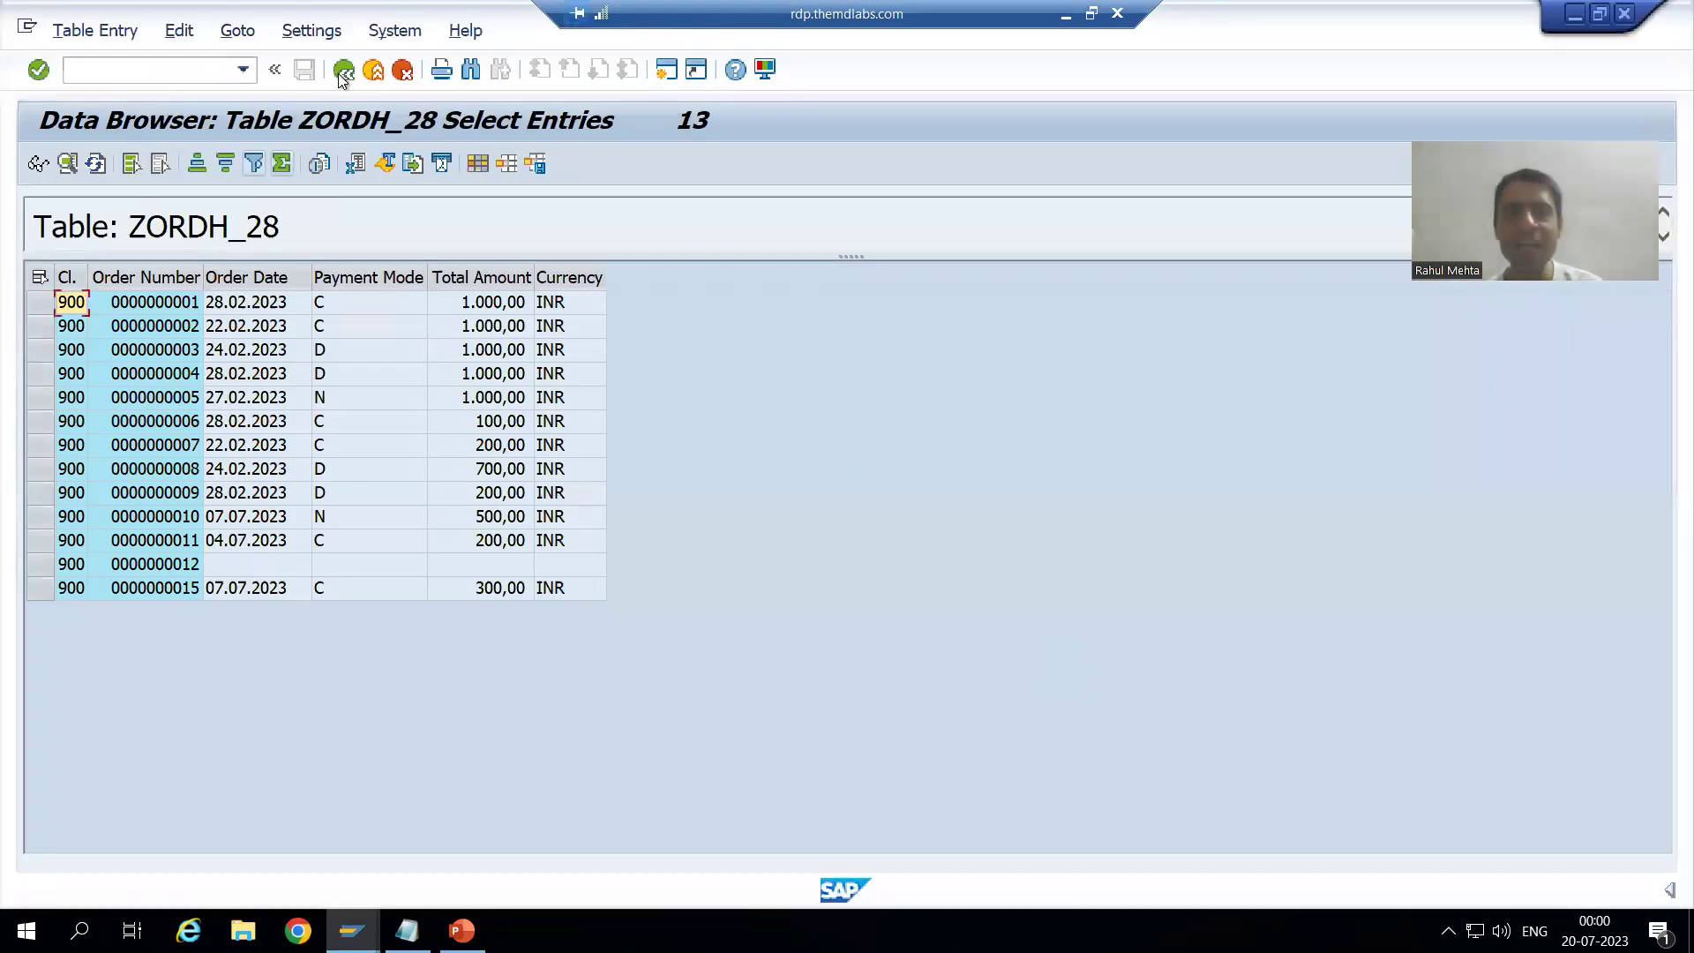
{"action": "left_click", "coordinate": [344, 71]}
{"action": "left_click", "coordinate": [189, 71]}
{"action": "type", "text": "/nse16"}
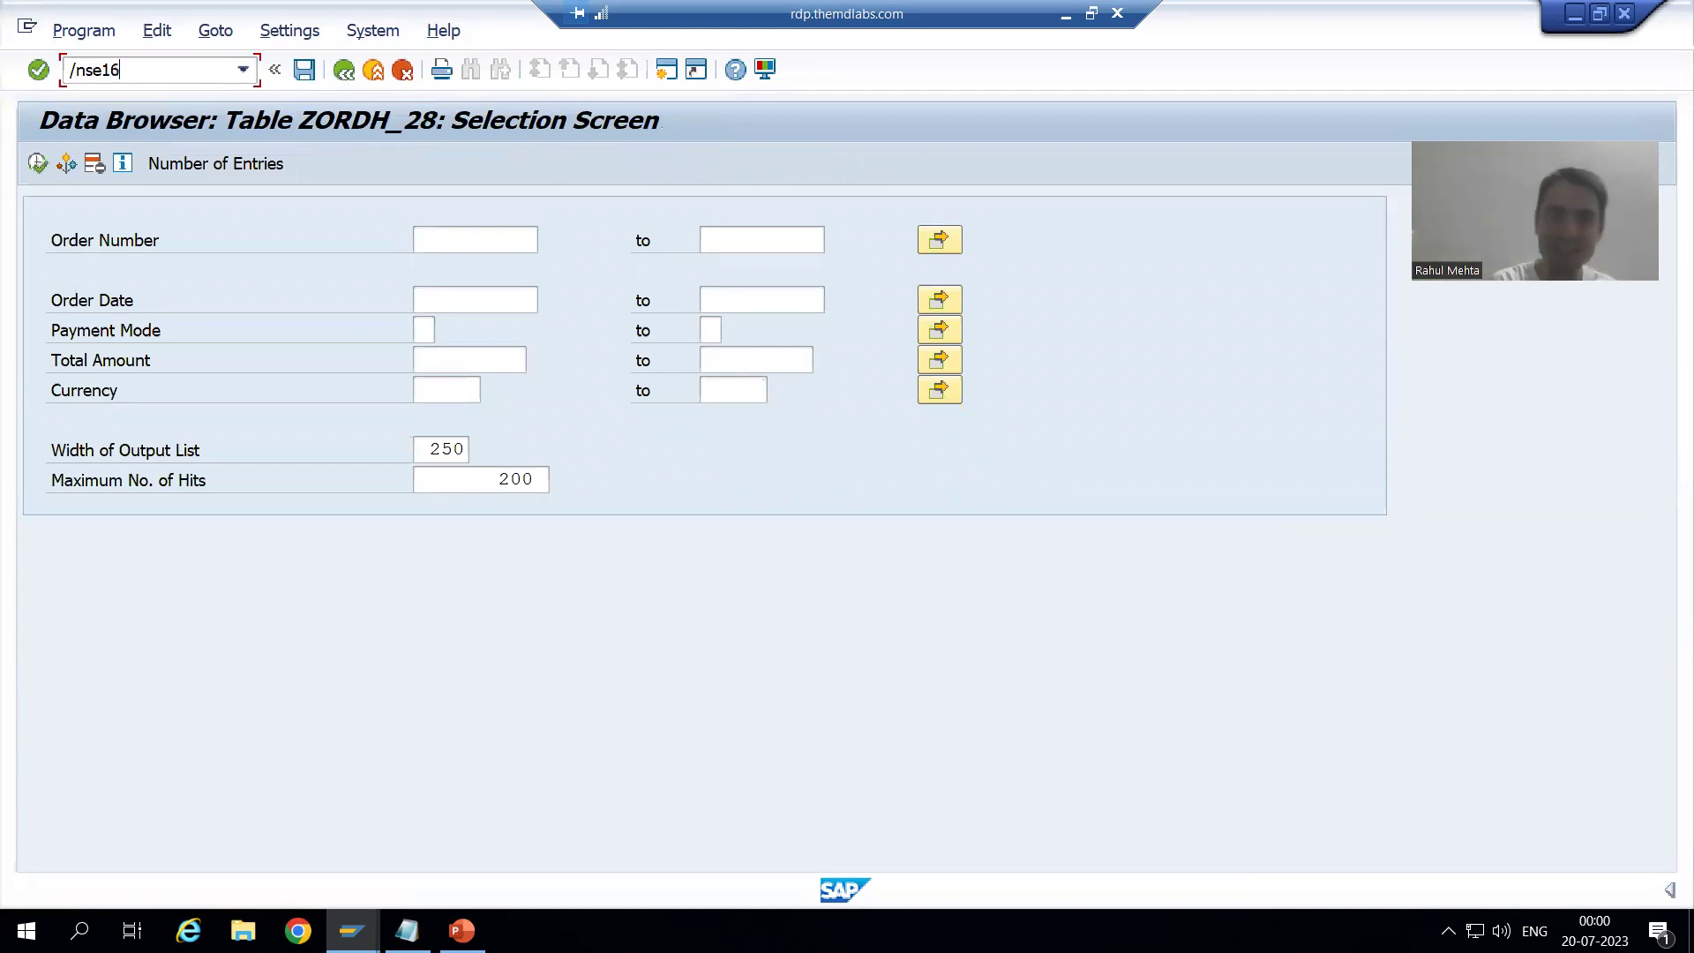
{"action": "key", "text": "Return"}
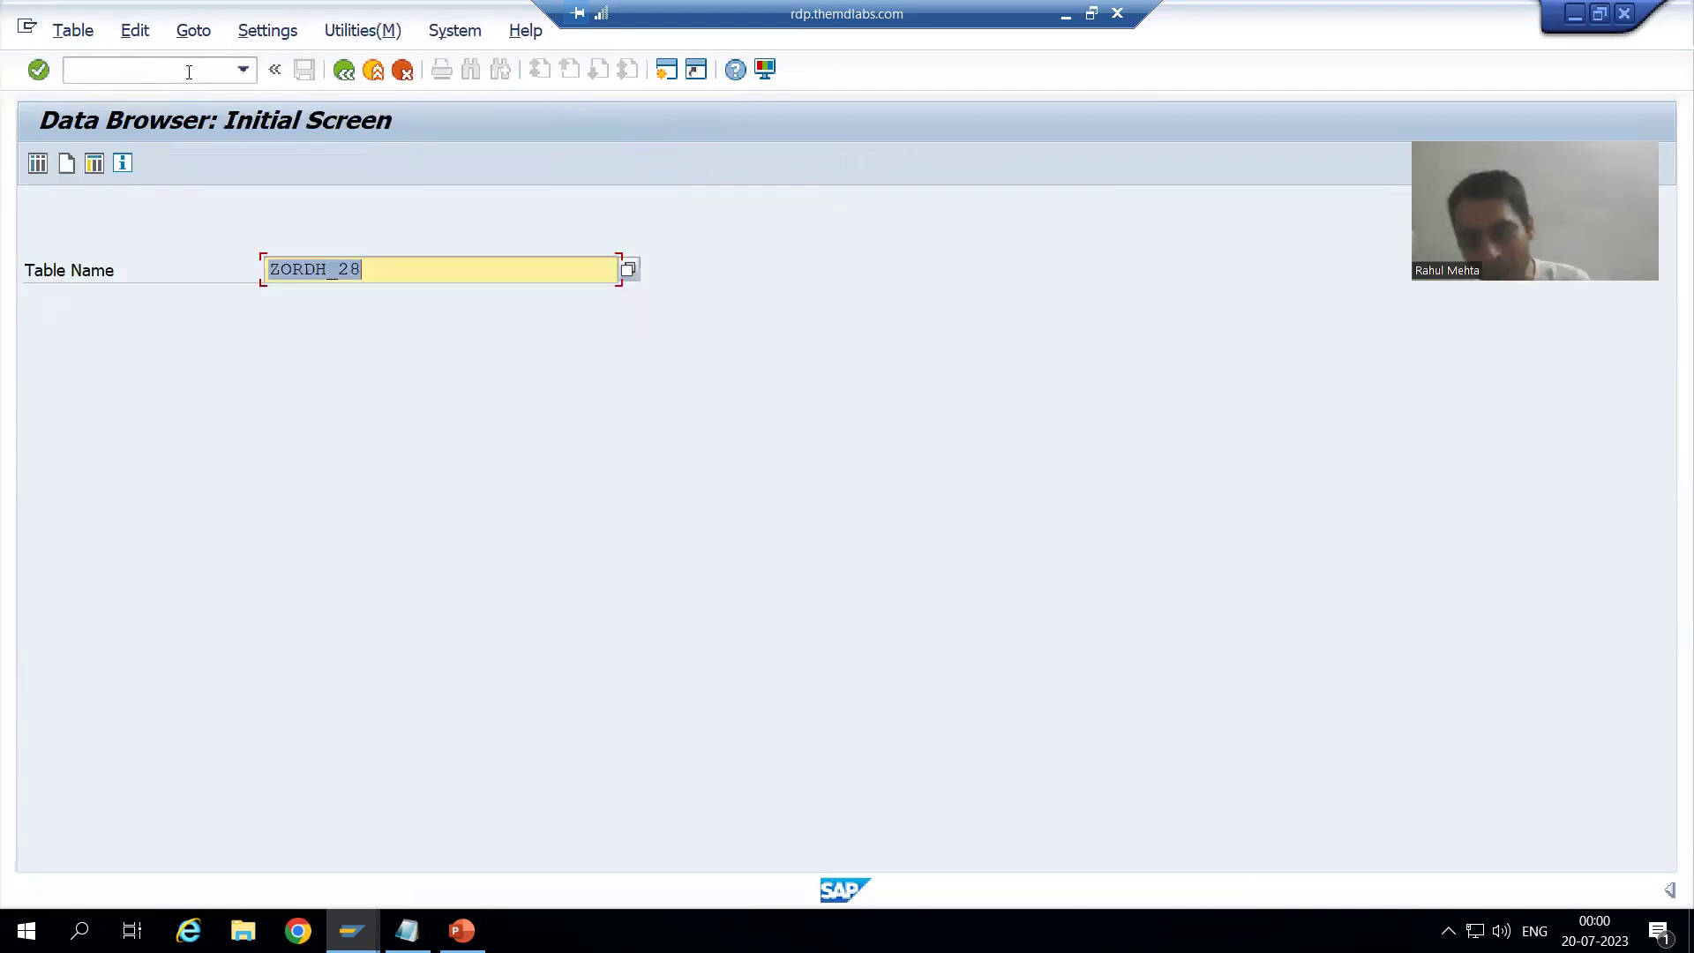
{"action": "key", "text": "Return"}
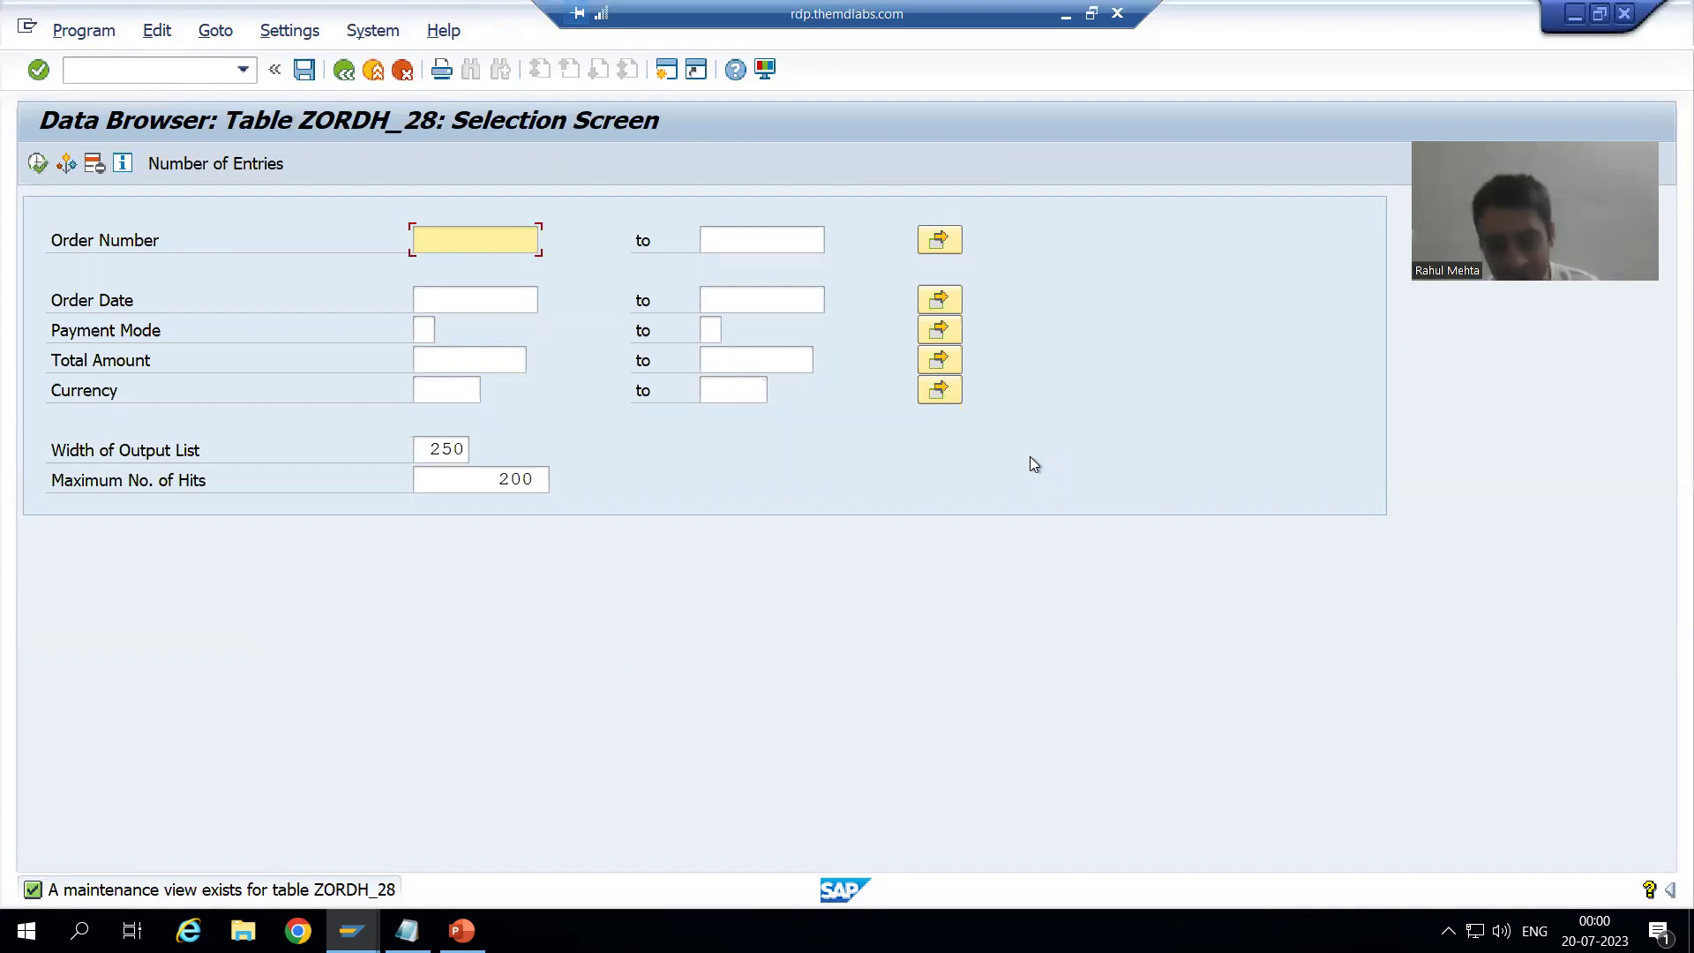
Step: View the ZORDH_28 entries in General Table Display and return to the Data Browser selection screen
{"action": "key", "text": "F3"}
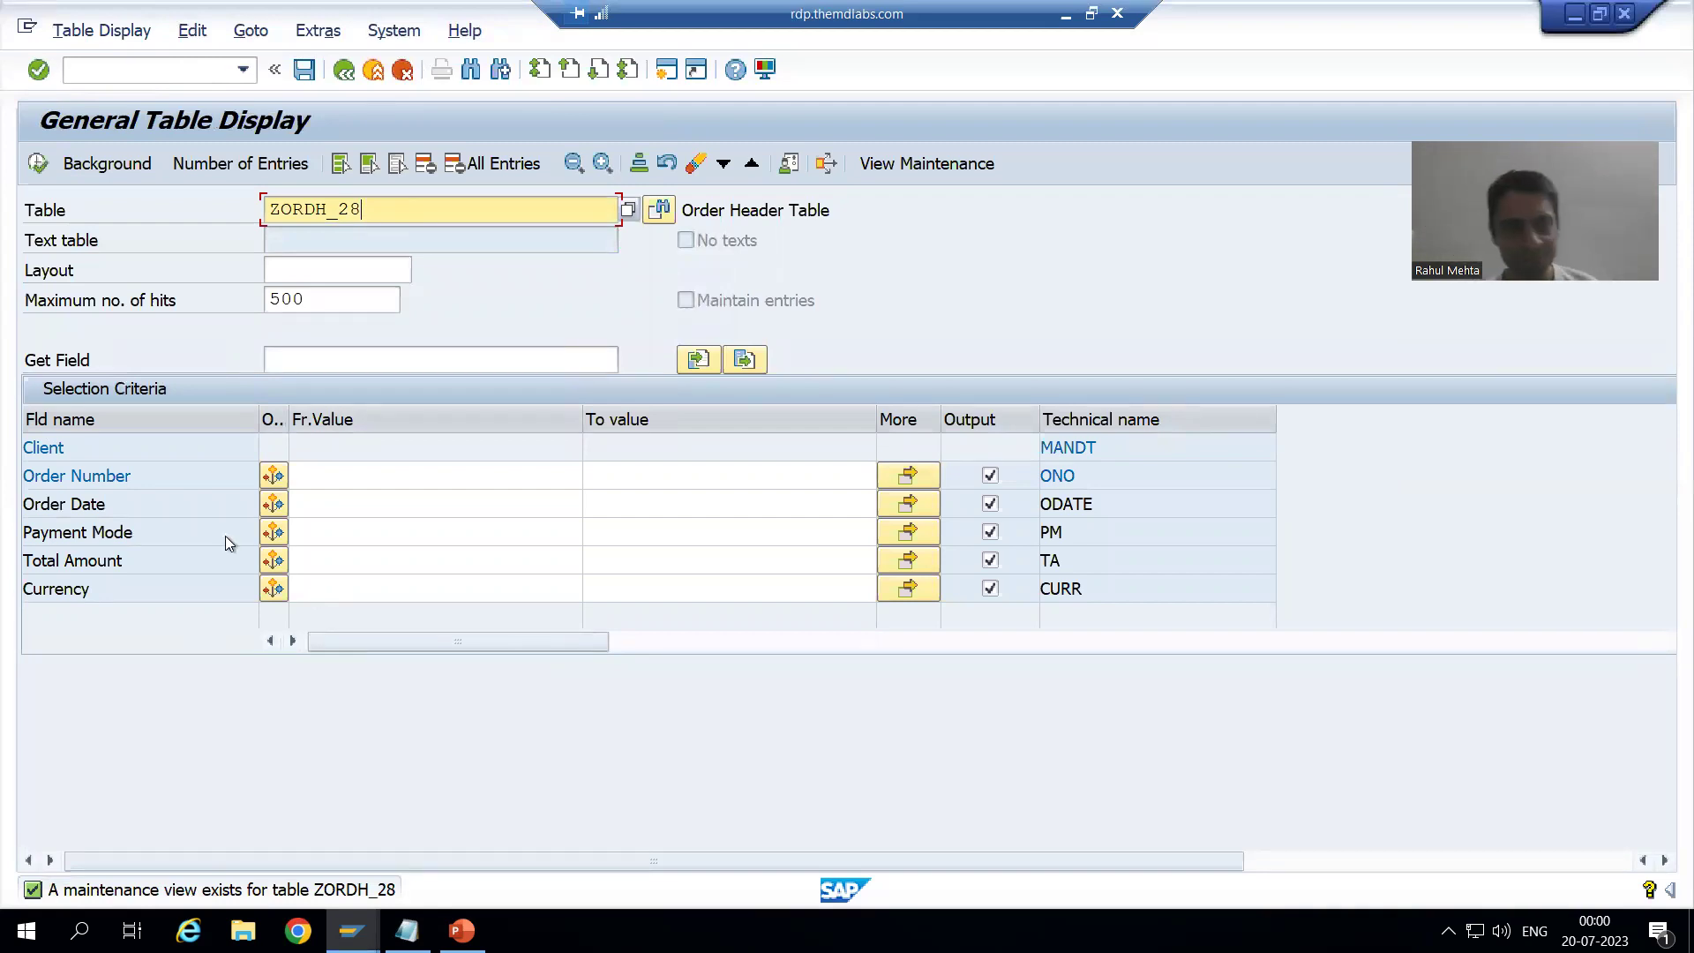
{"action": "left_click", "coordinate": [37, 163]}
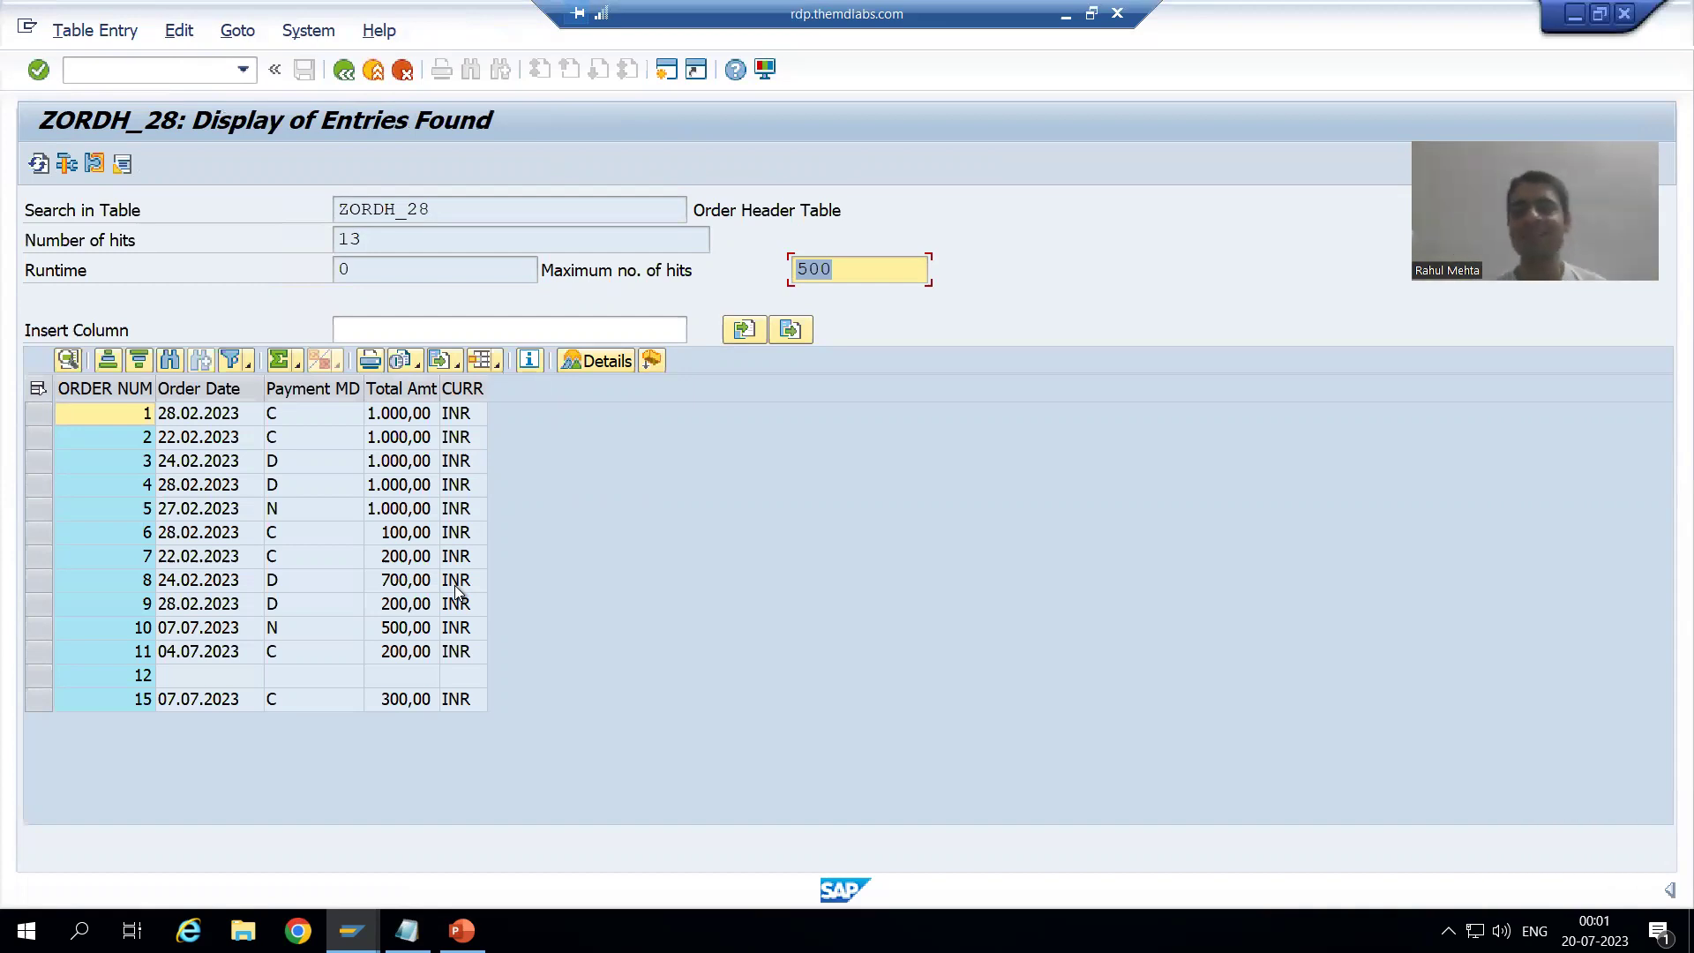
{"action": "left_click", "coordinate": [344, 71]}
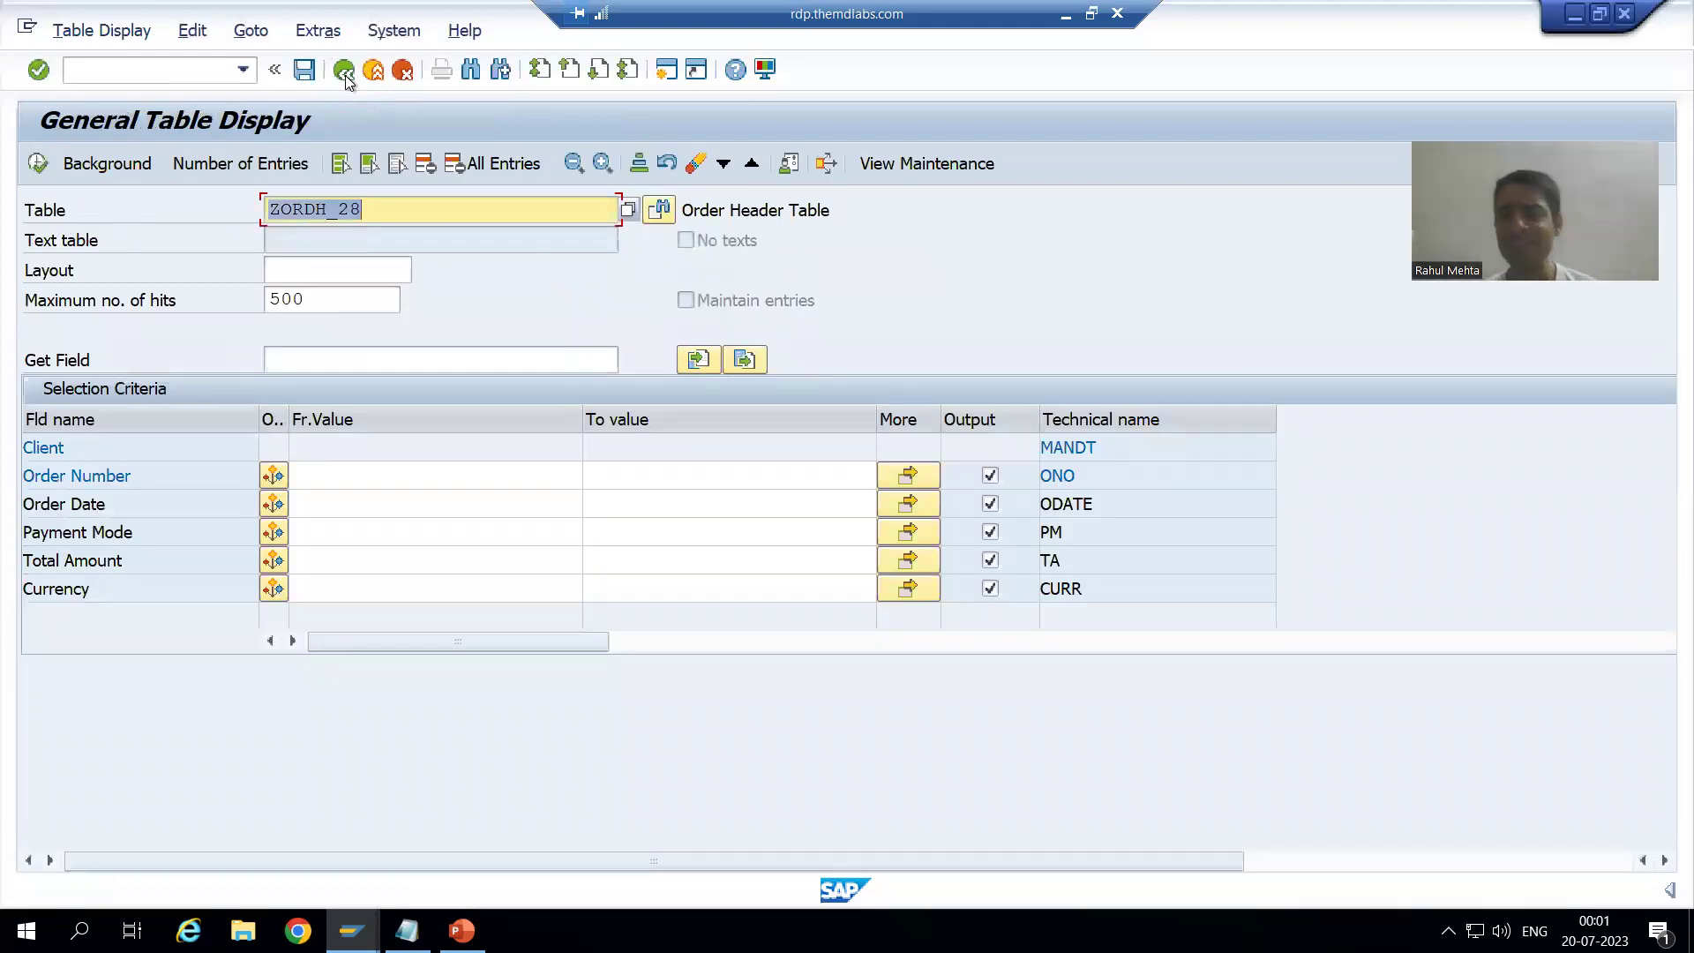
{"action": "left_click", "coordinate": [343, 71]}
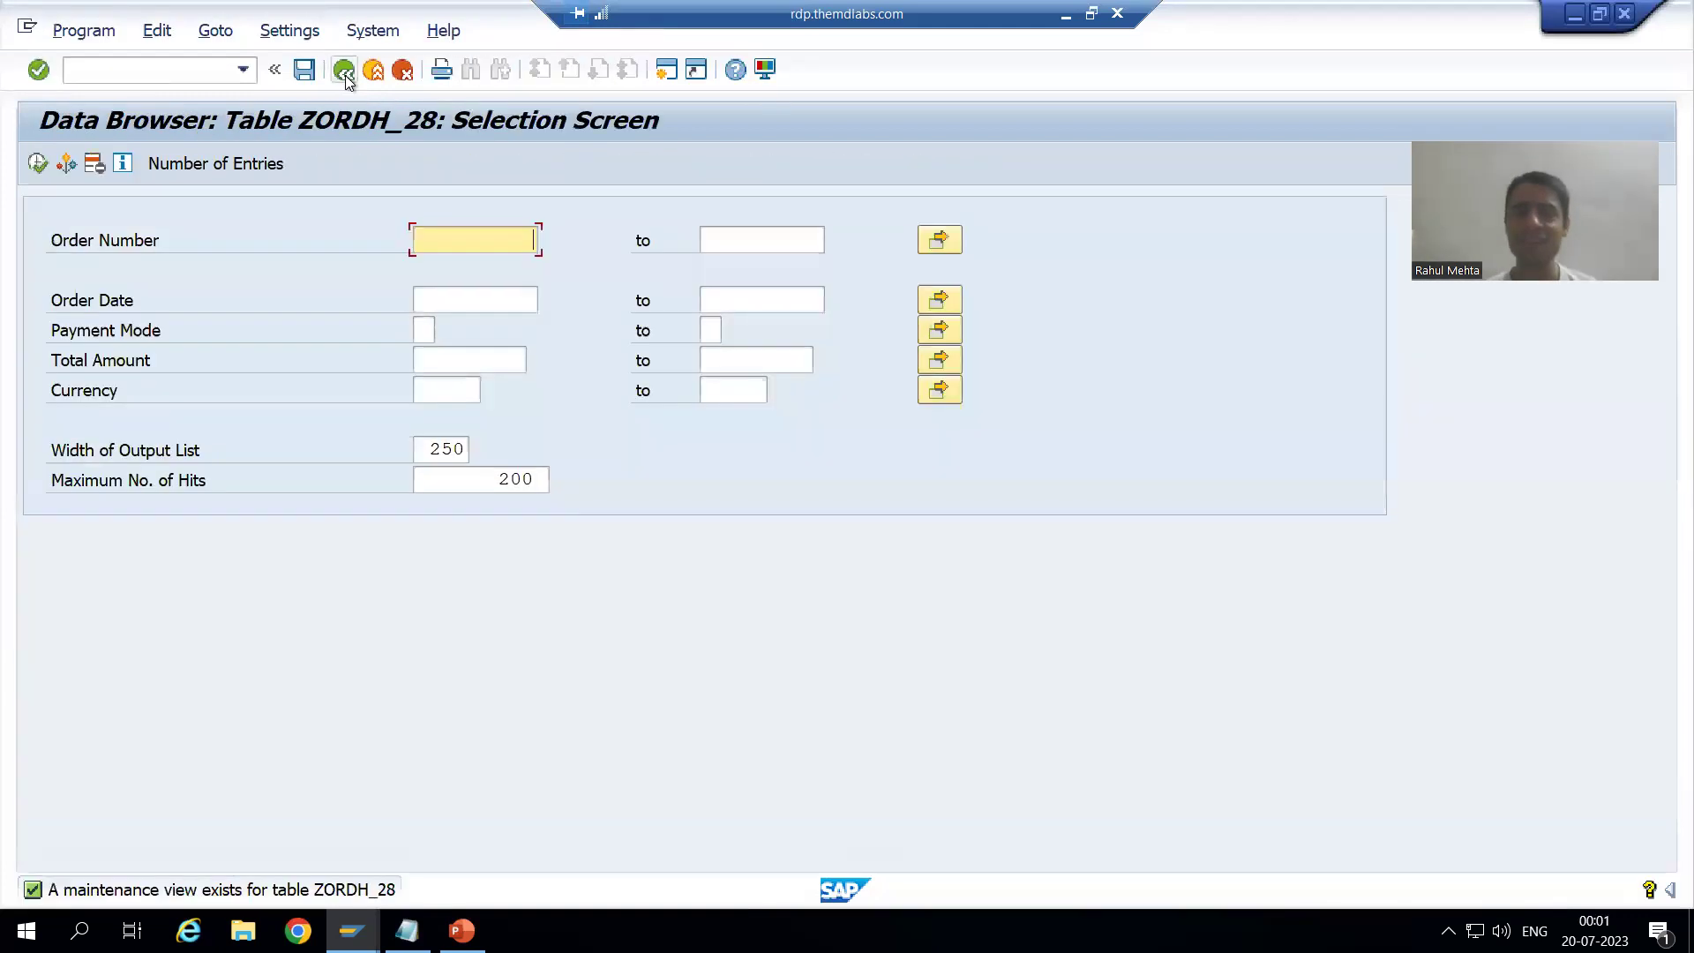
Step: Set the Keyword option in the Data Browser user parameters to Field Name
{"action": "left_click", "coordinate": [112, 240]}
{"action": "key", "text": "Down"}
{"action": "key", "text": "Down"}
{"action": "key", "text": "Down"}
{"action": "key", "text": "Down"}
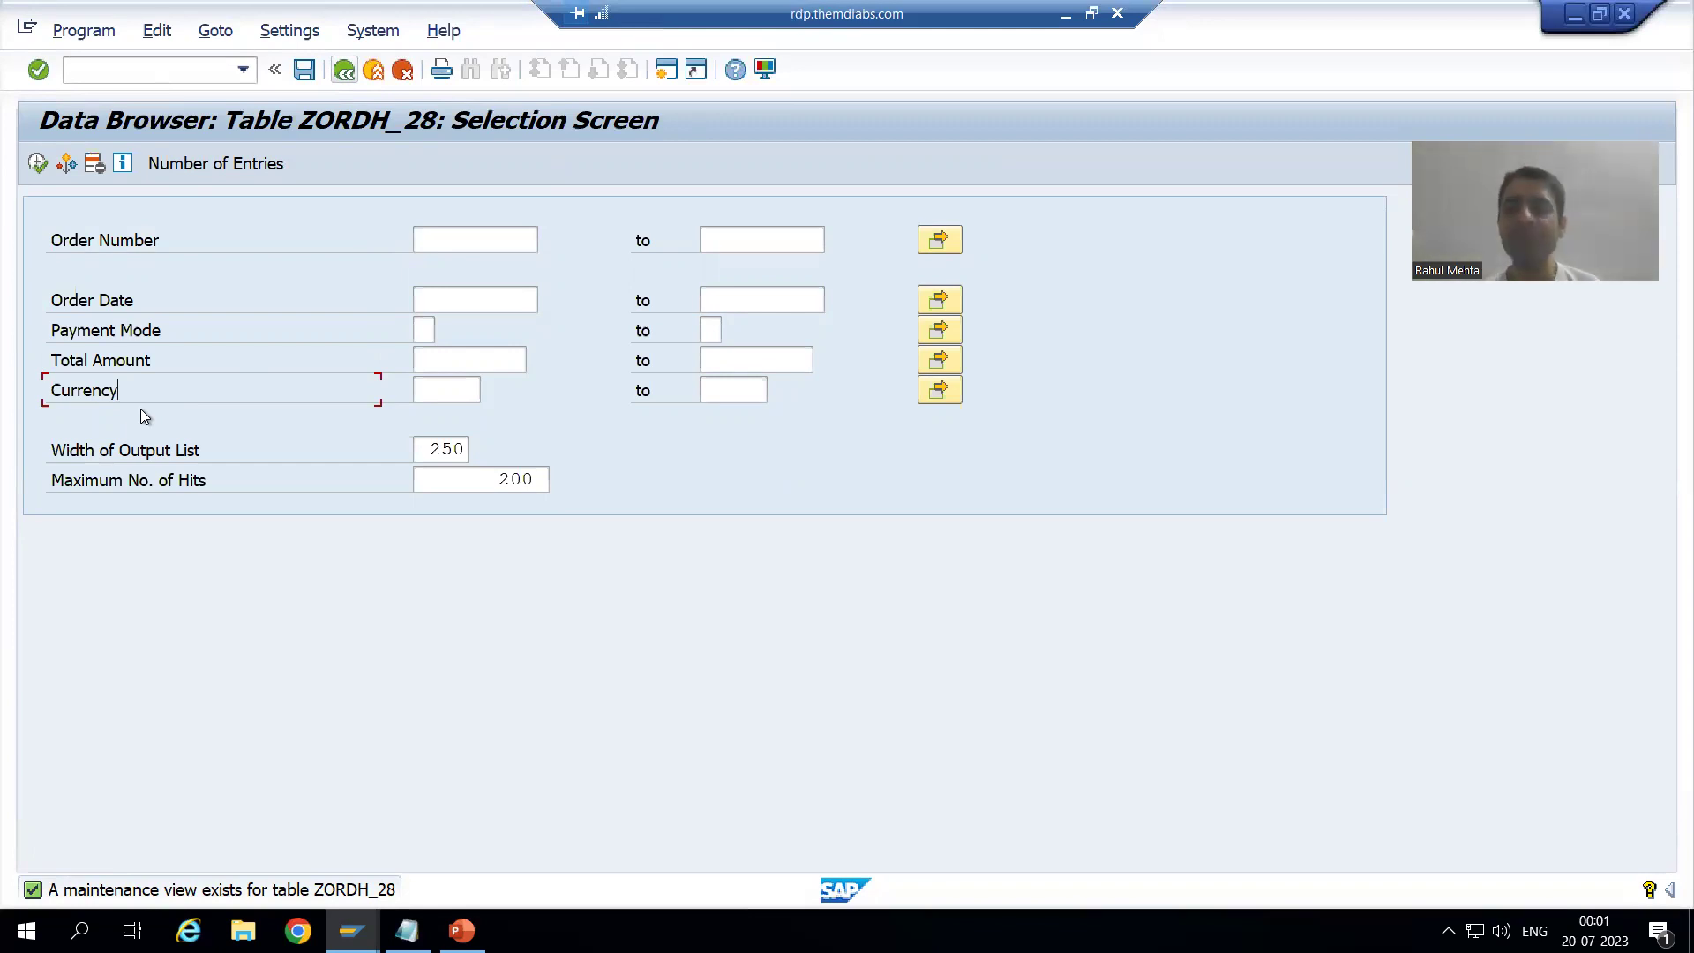
{"action": "left_click", "coordinate": [288, 33]}
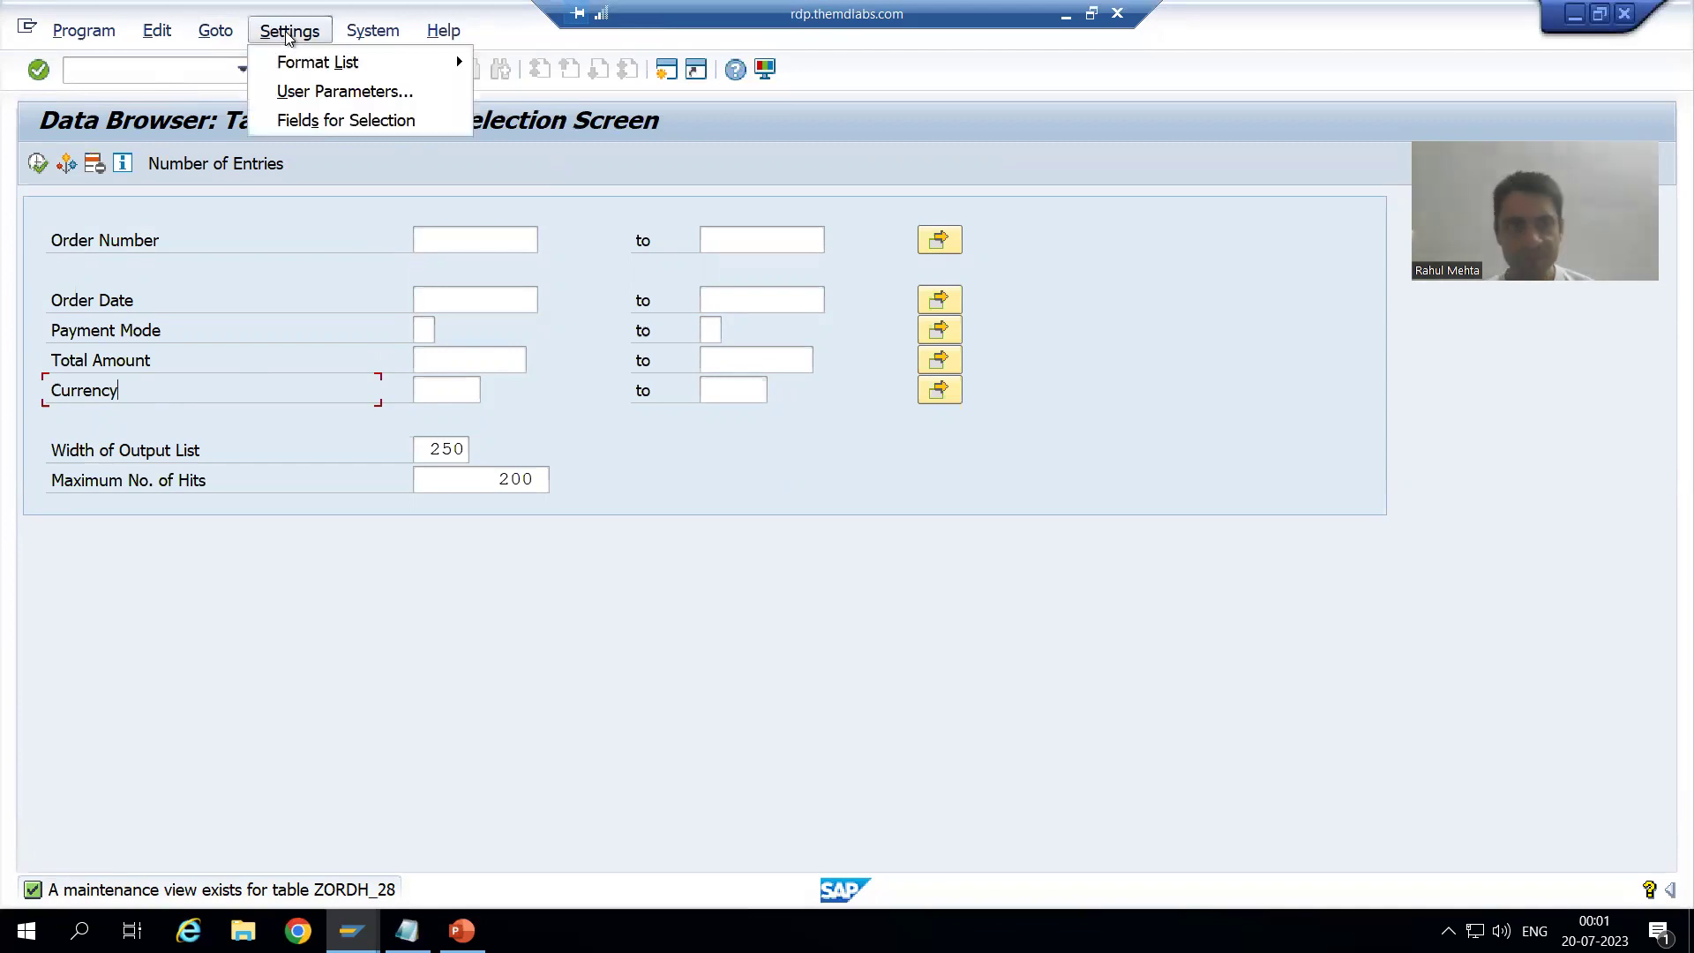
{"action": "left_click", "coordinate": [300, 92]}
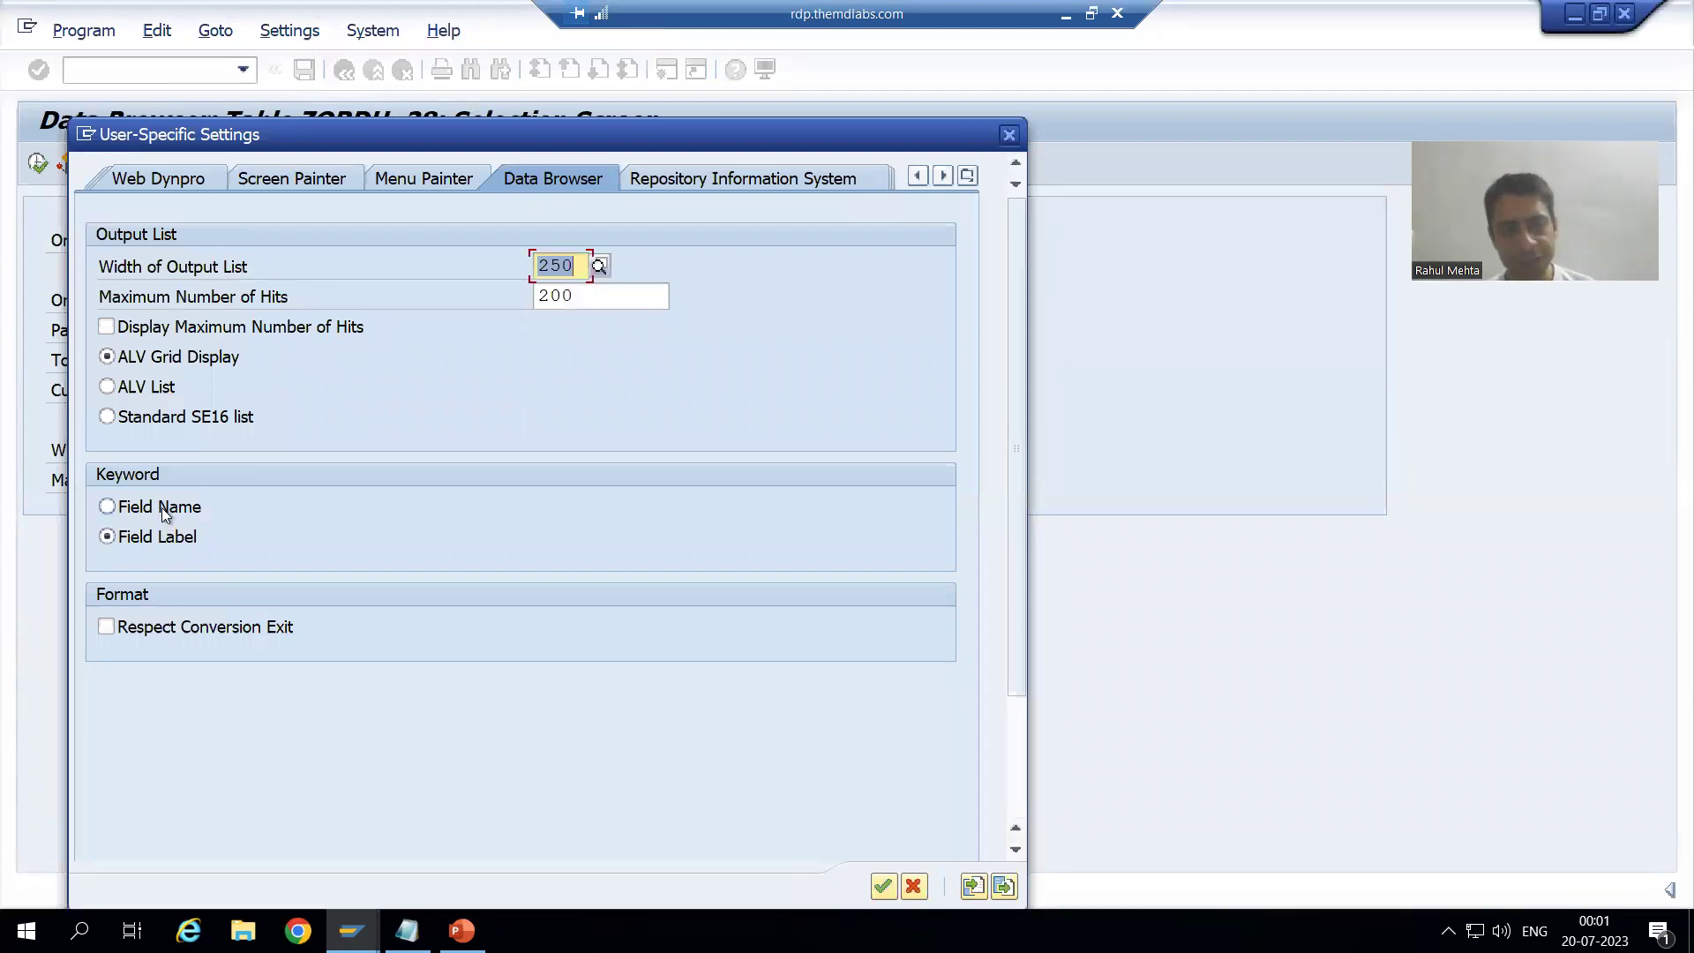
{"action": "left_click", "coordinate": [161, 506]}
{"action": "key", "text": "Return"}
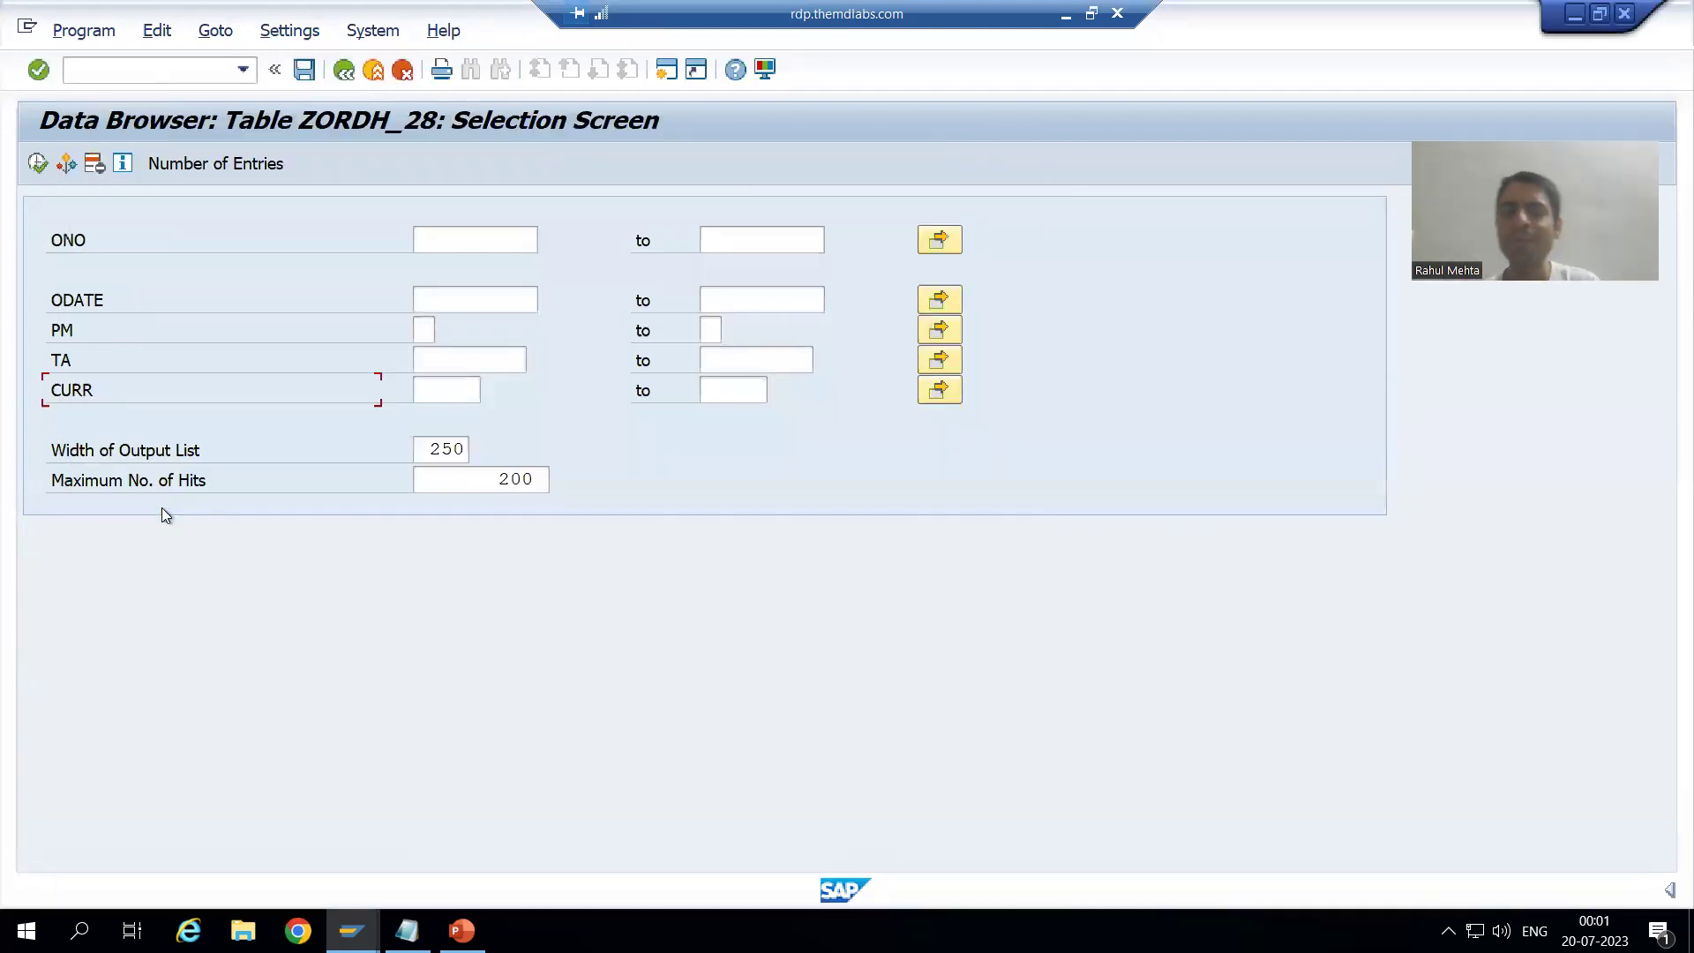
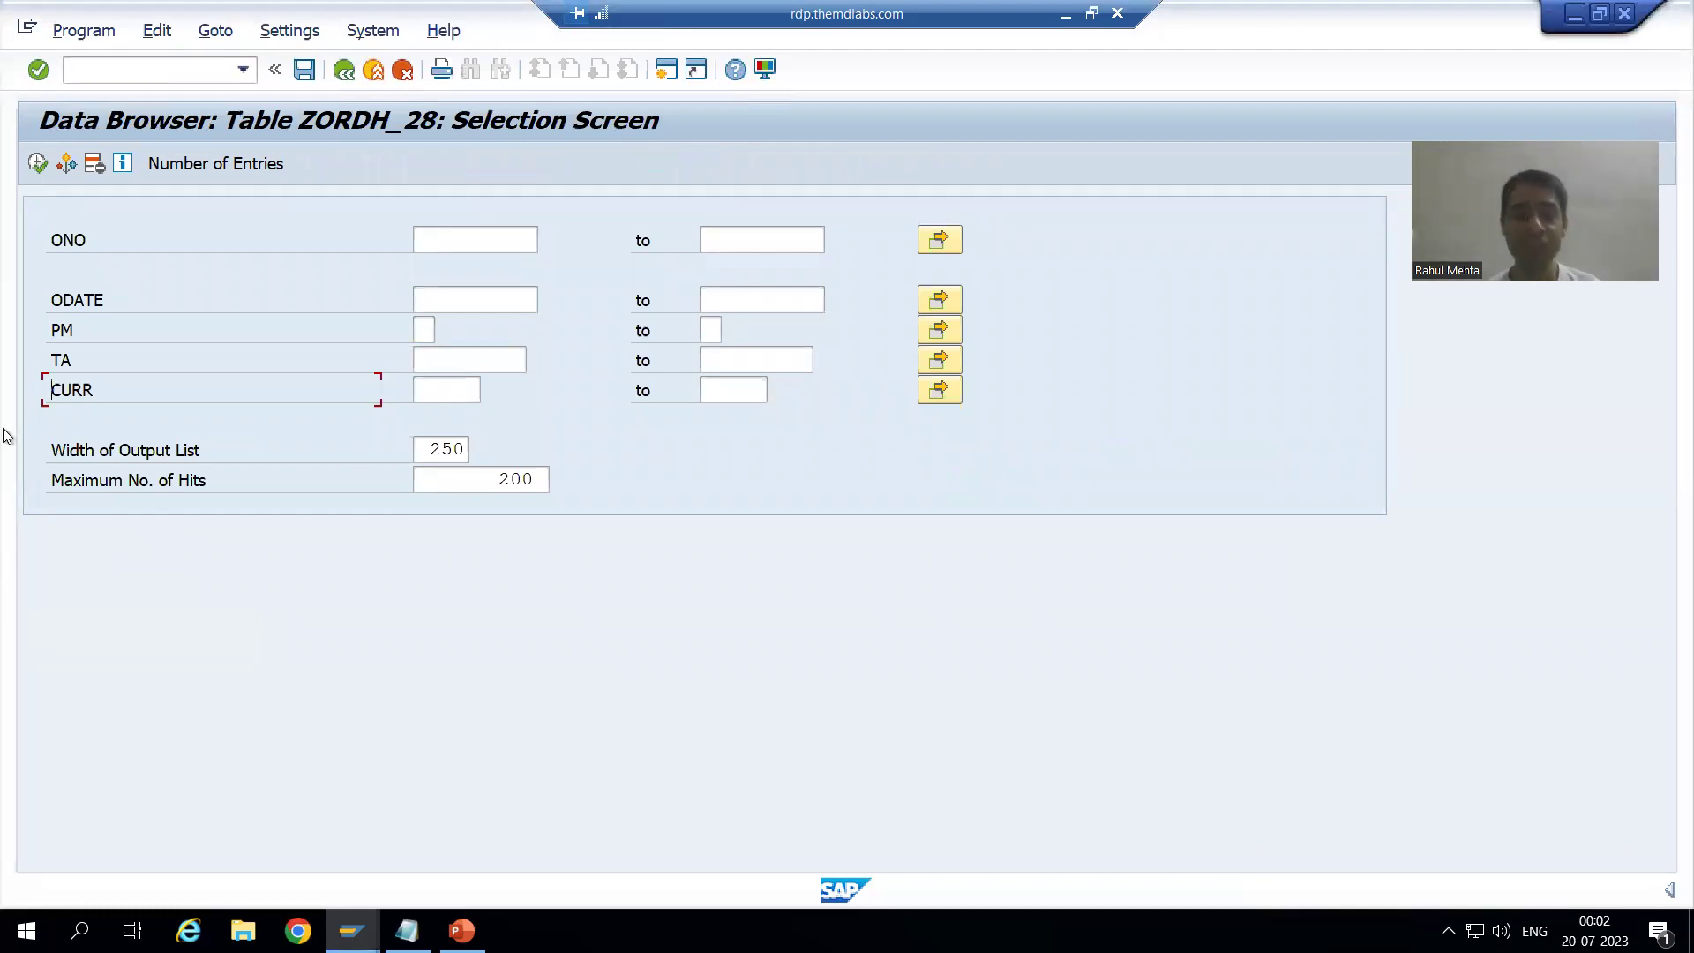
Step: Display all ZORDH_28 entries in the Data Browser and widen the ONO and ODATE columns
{"action": "left_click", "coordinate": [39, 164]}
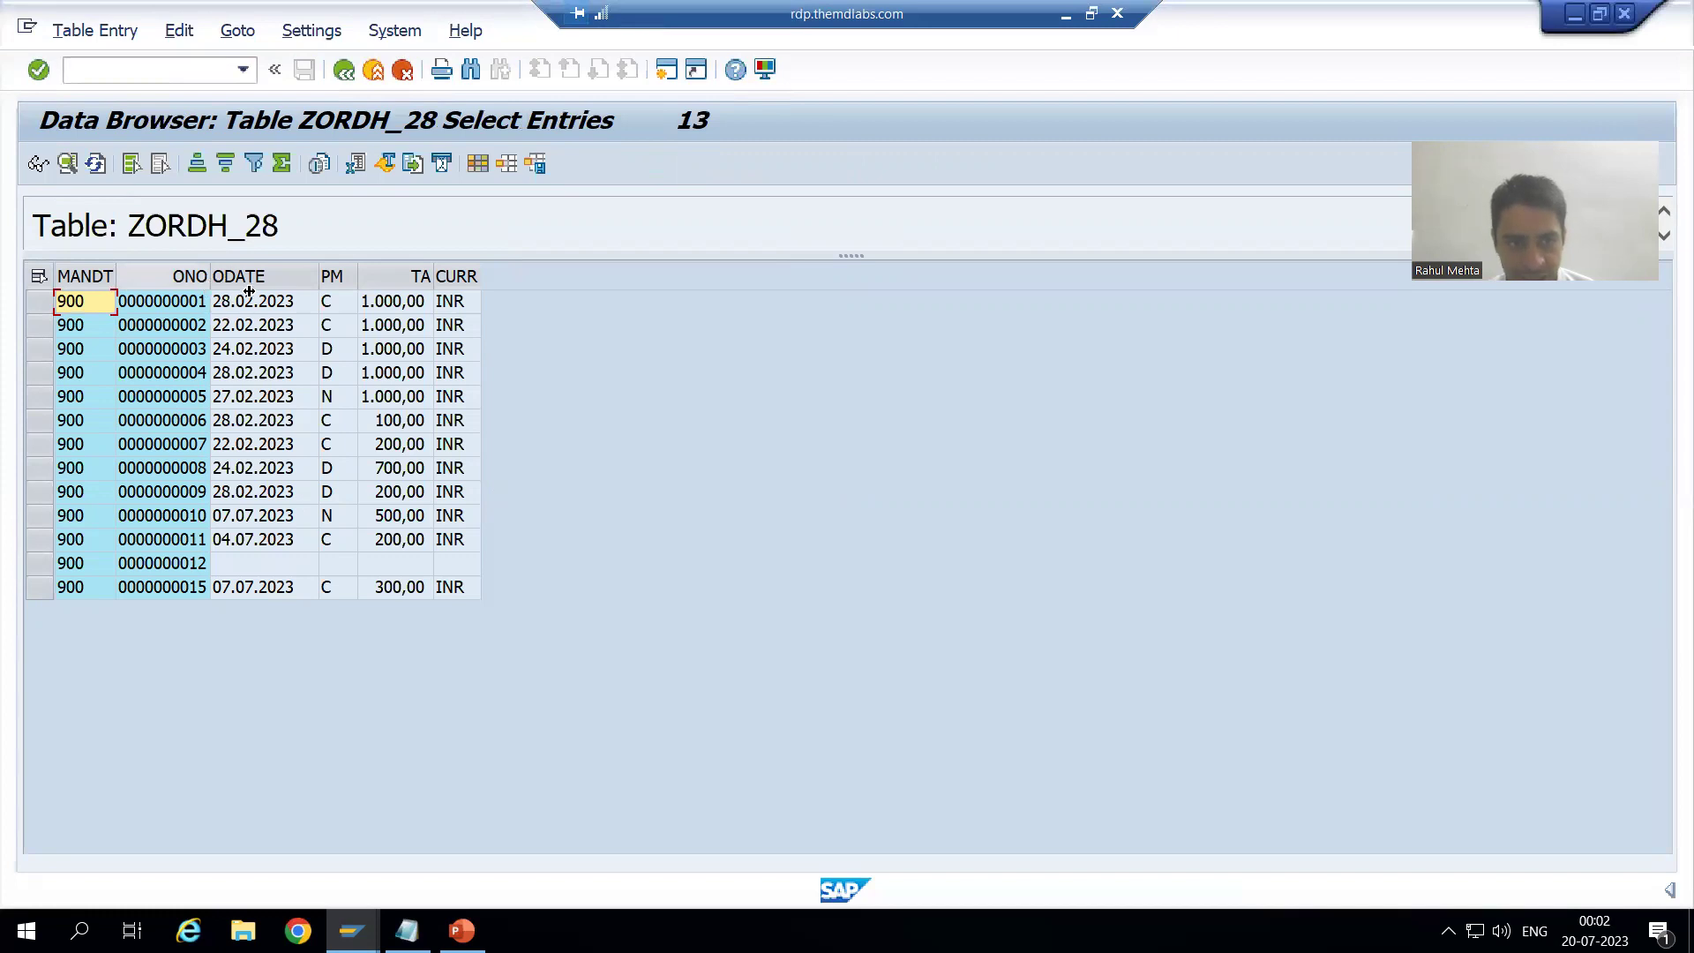
{"action": "left_click_drag", "start_coordinate": [210, 276], "coordinate": [334, 278]}
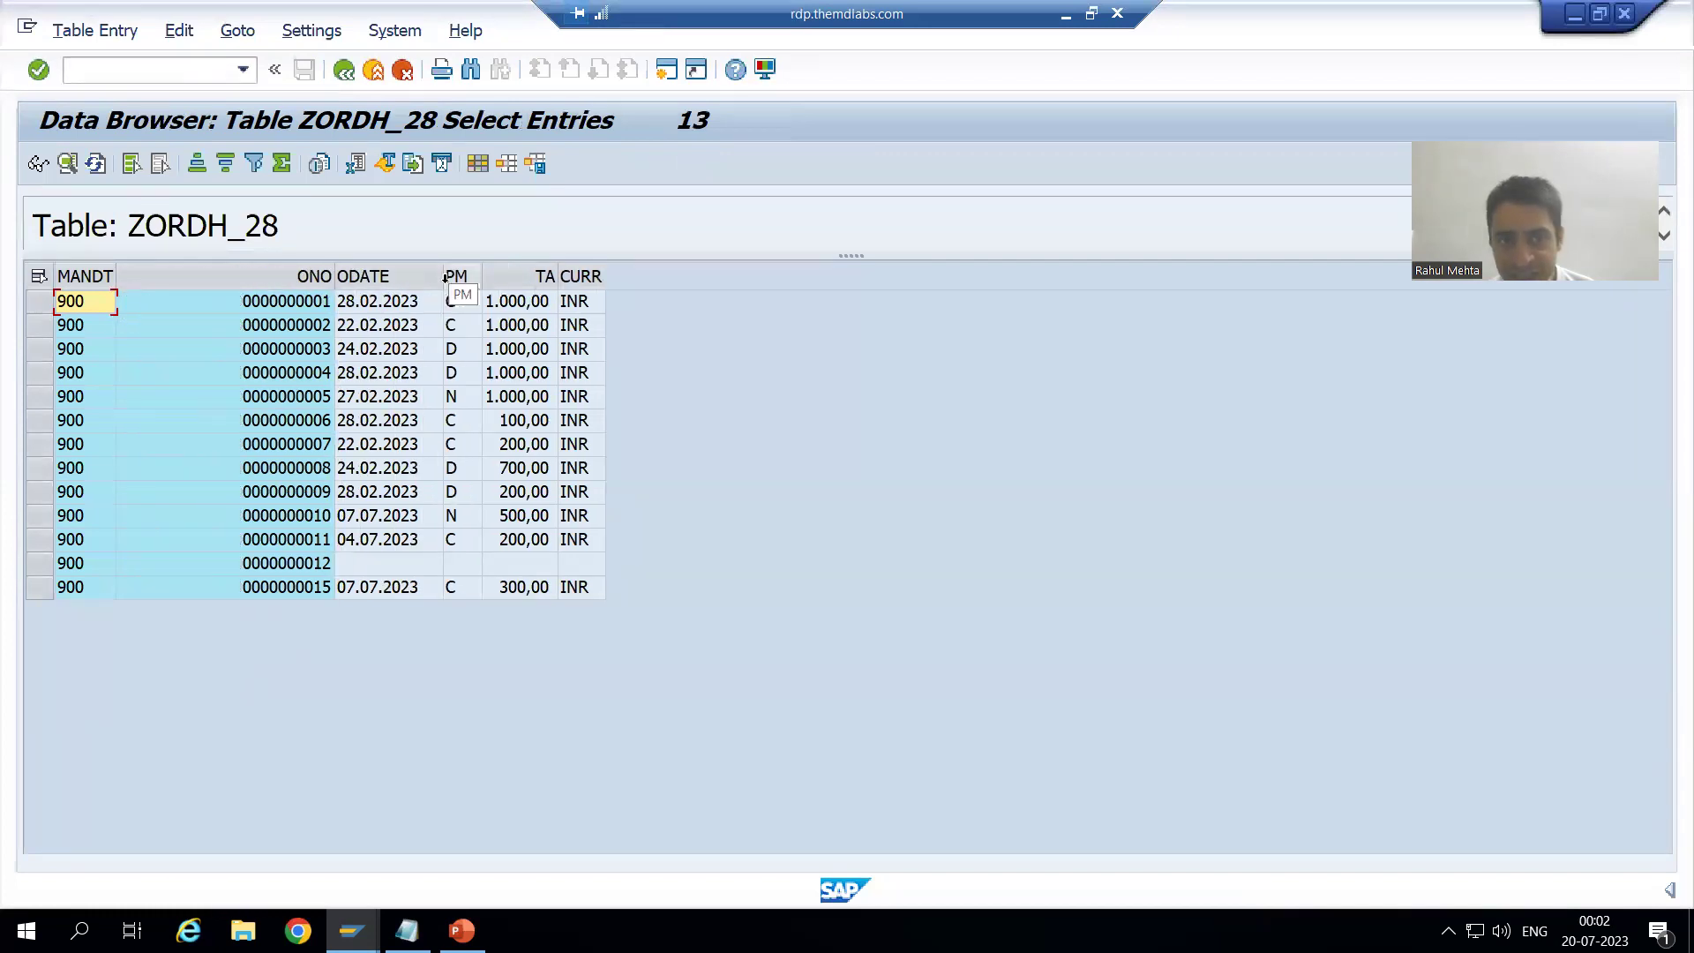
{"action": "left_click_drag", "start_coordinate": [446, 278], "coordinate": [528, 281]}
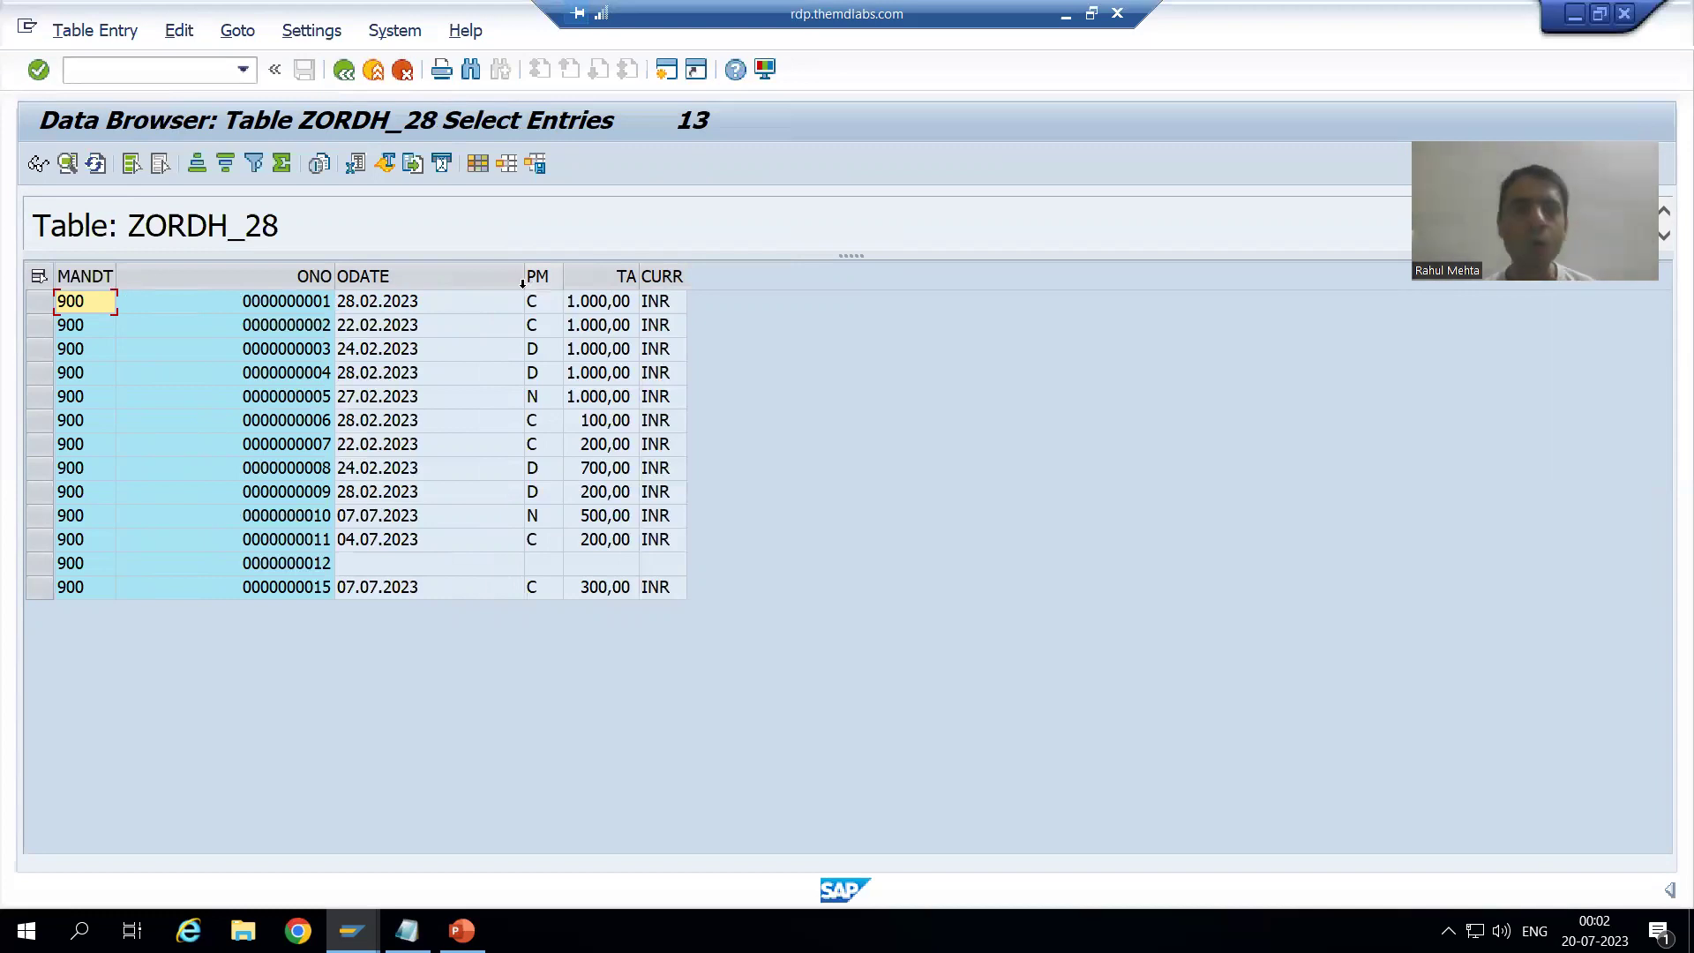
Step: Change the Data Browser output format to ALV List in the user parameters
{"action": "left_click", "coordinate": [316, 35]}
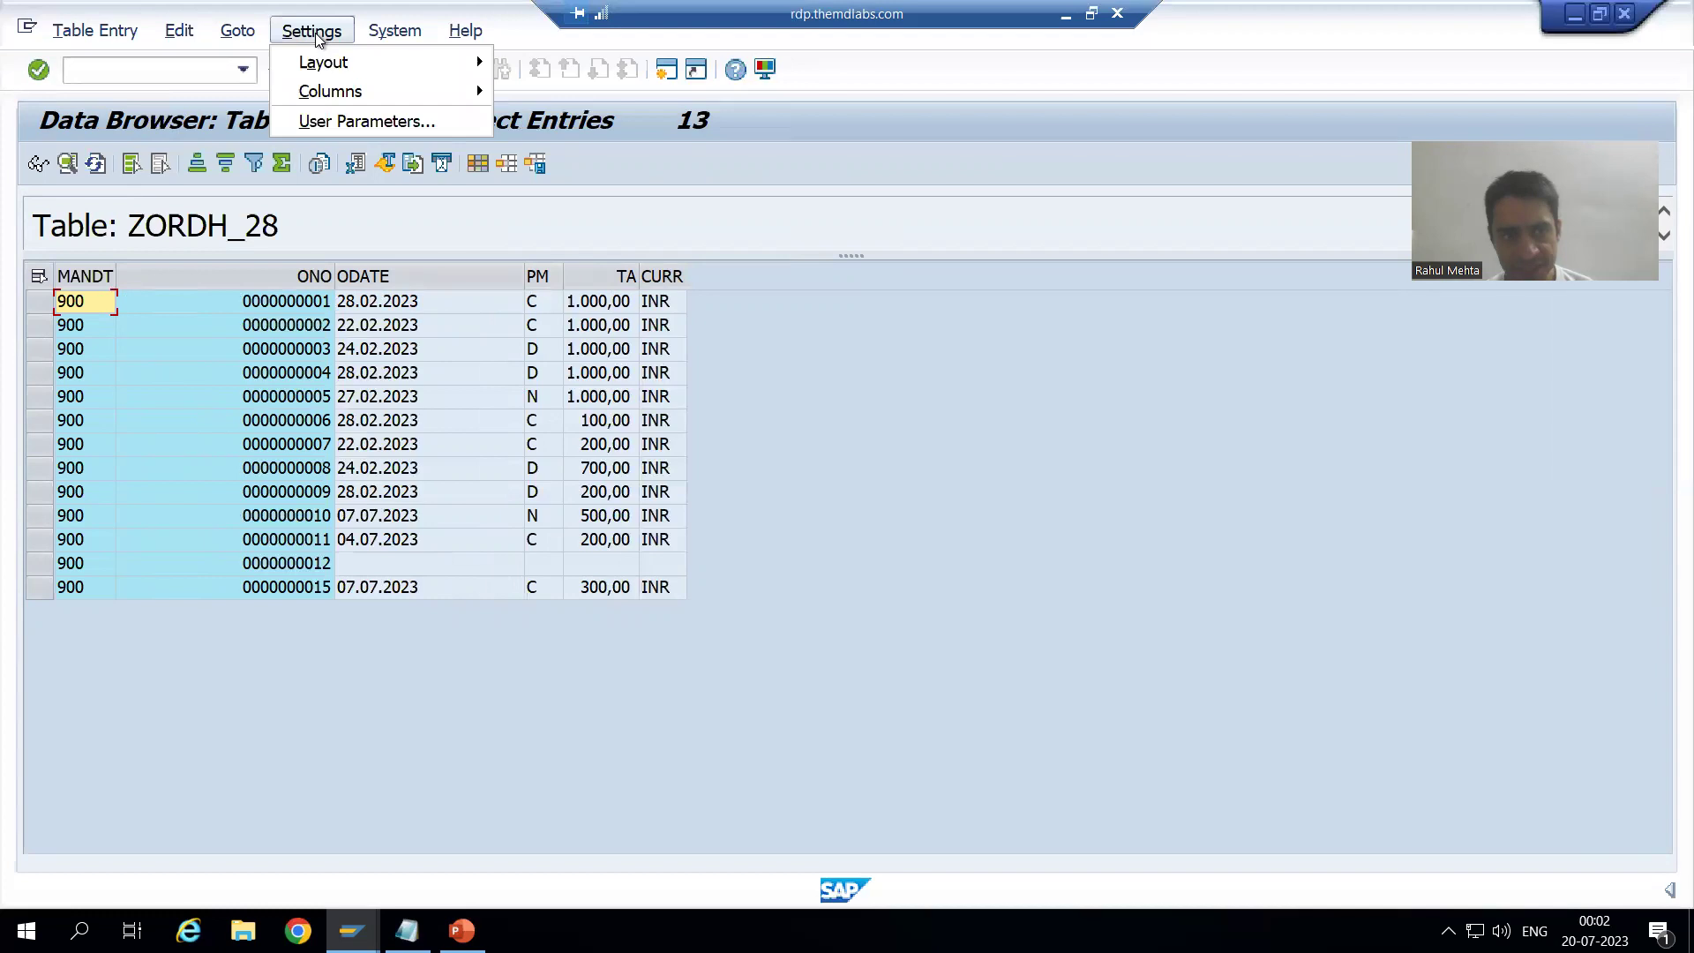
{"action": "left_click", "coordinate": [327, 121]}
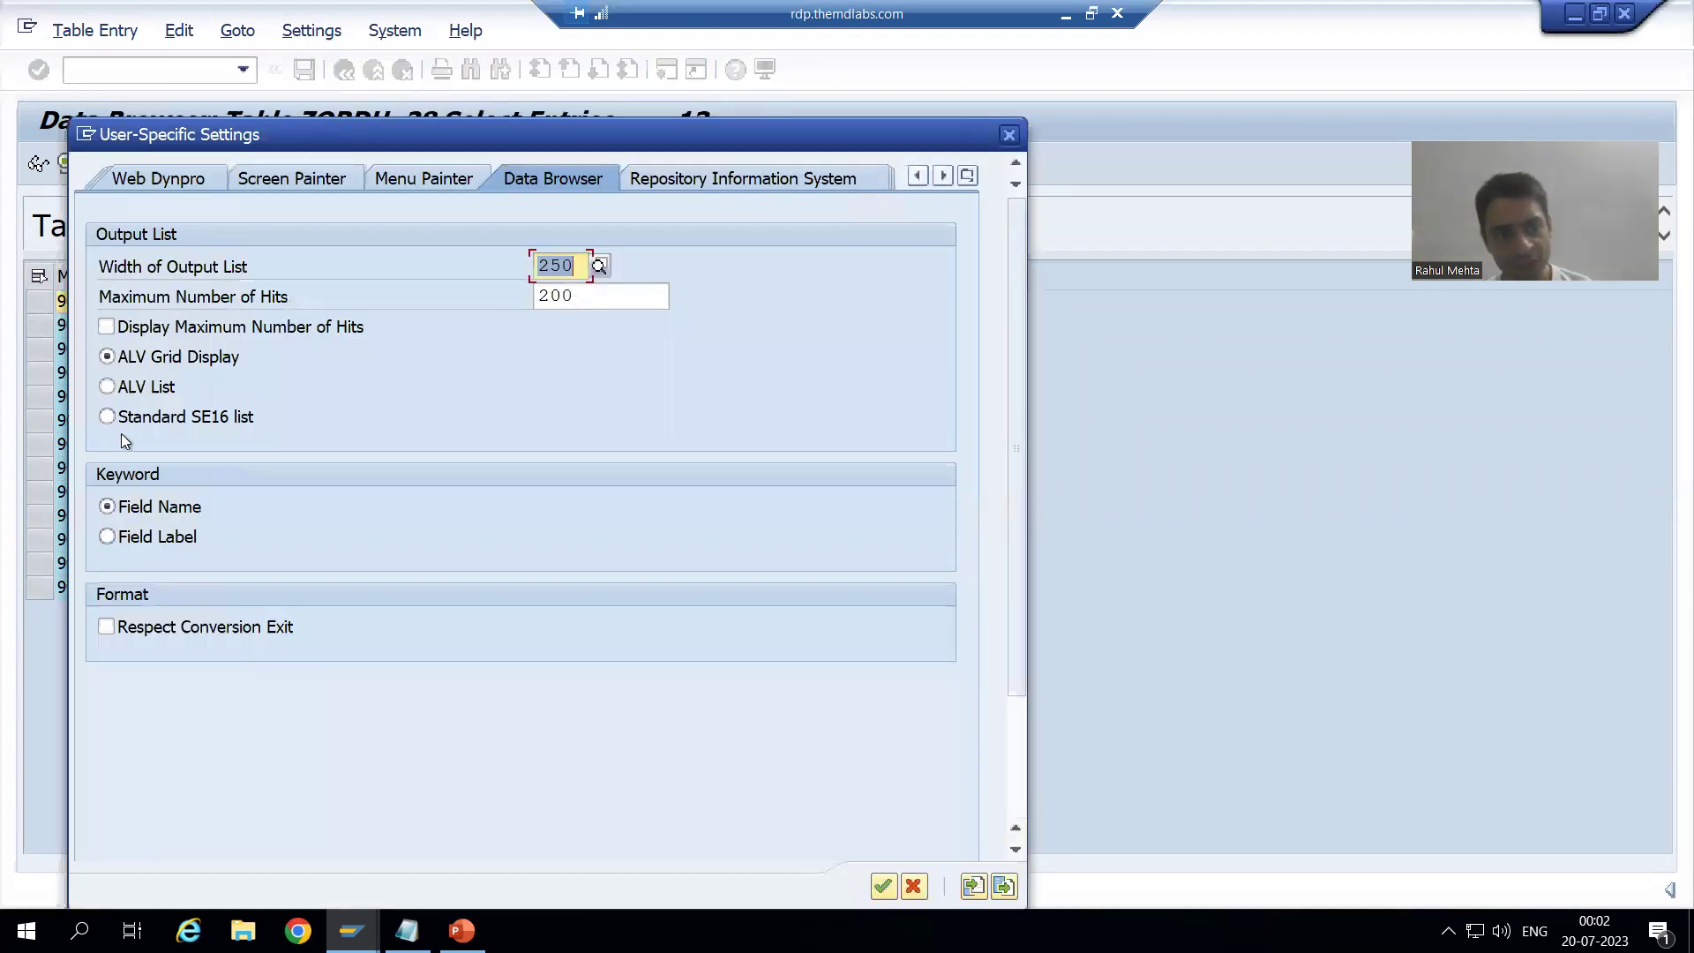
{"action": "left_click", "coordinate": [140, 388]}
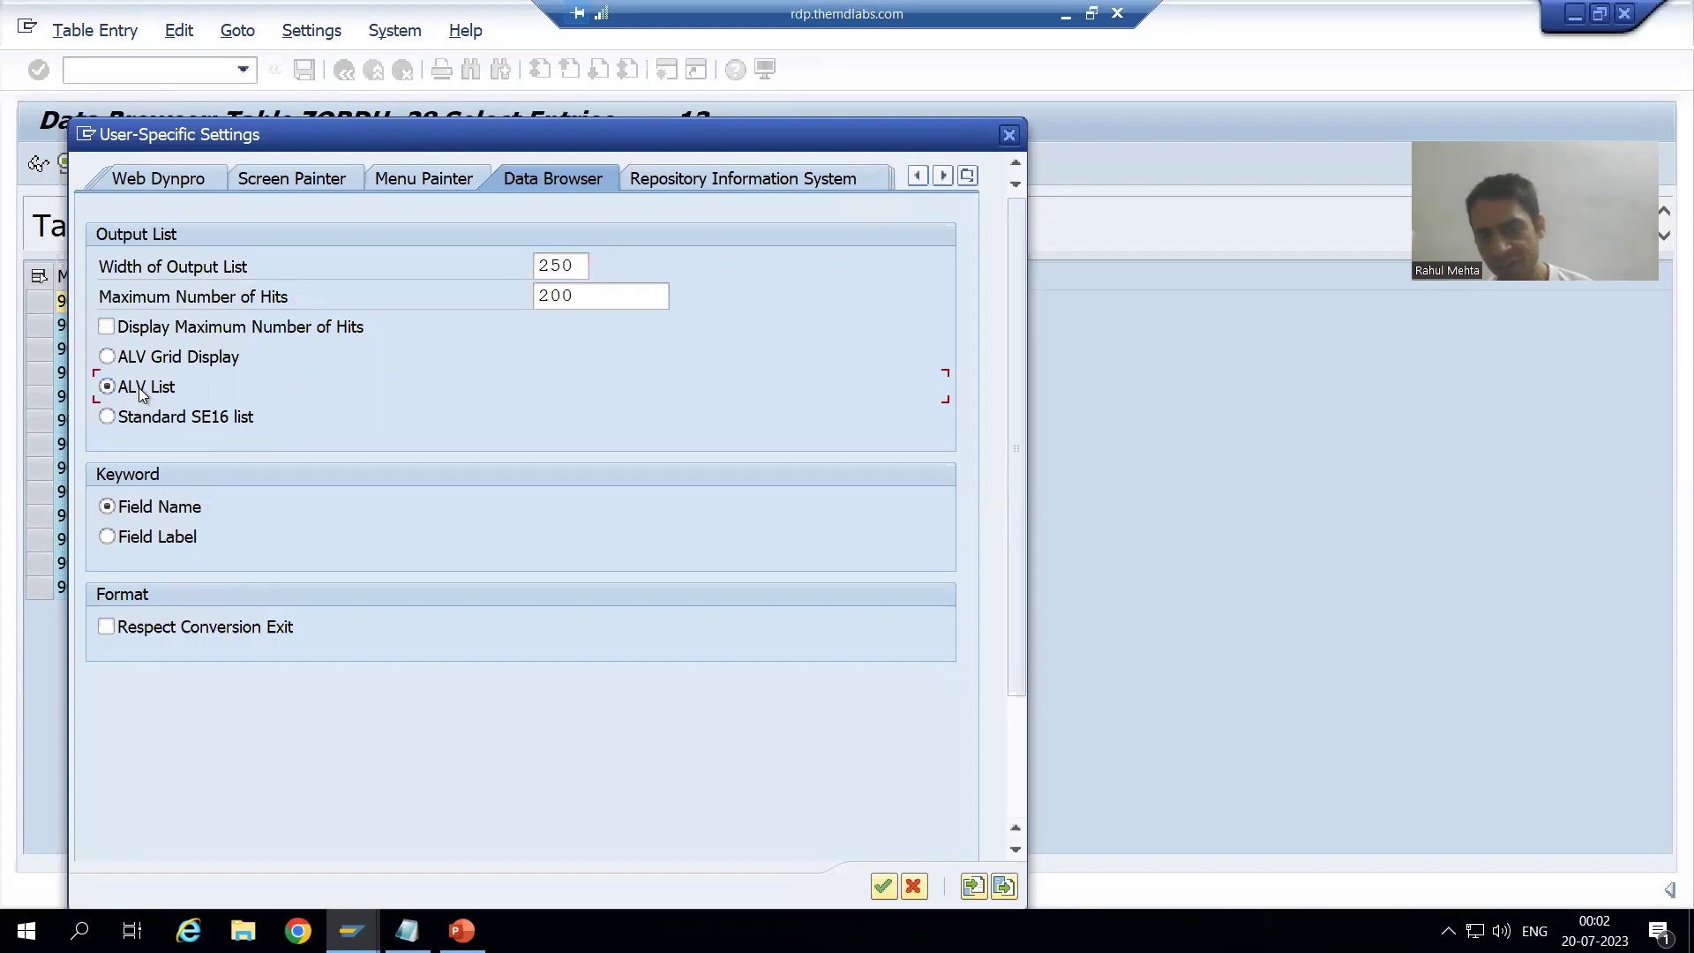
{"action": "key", "text": "Return"}
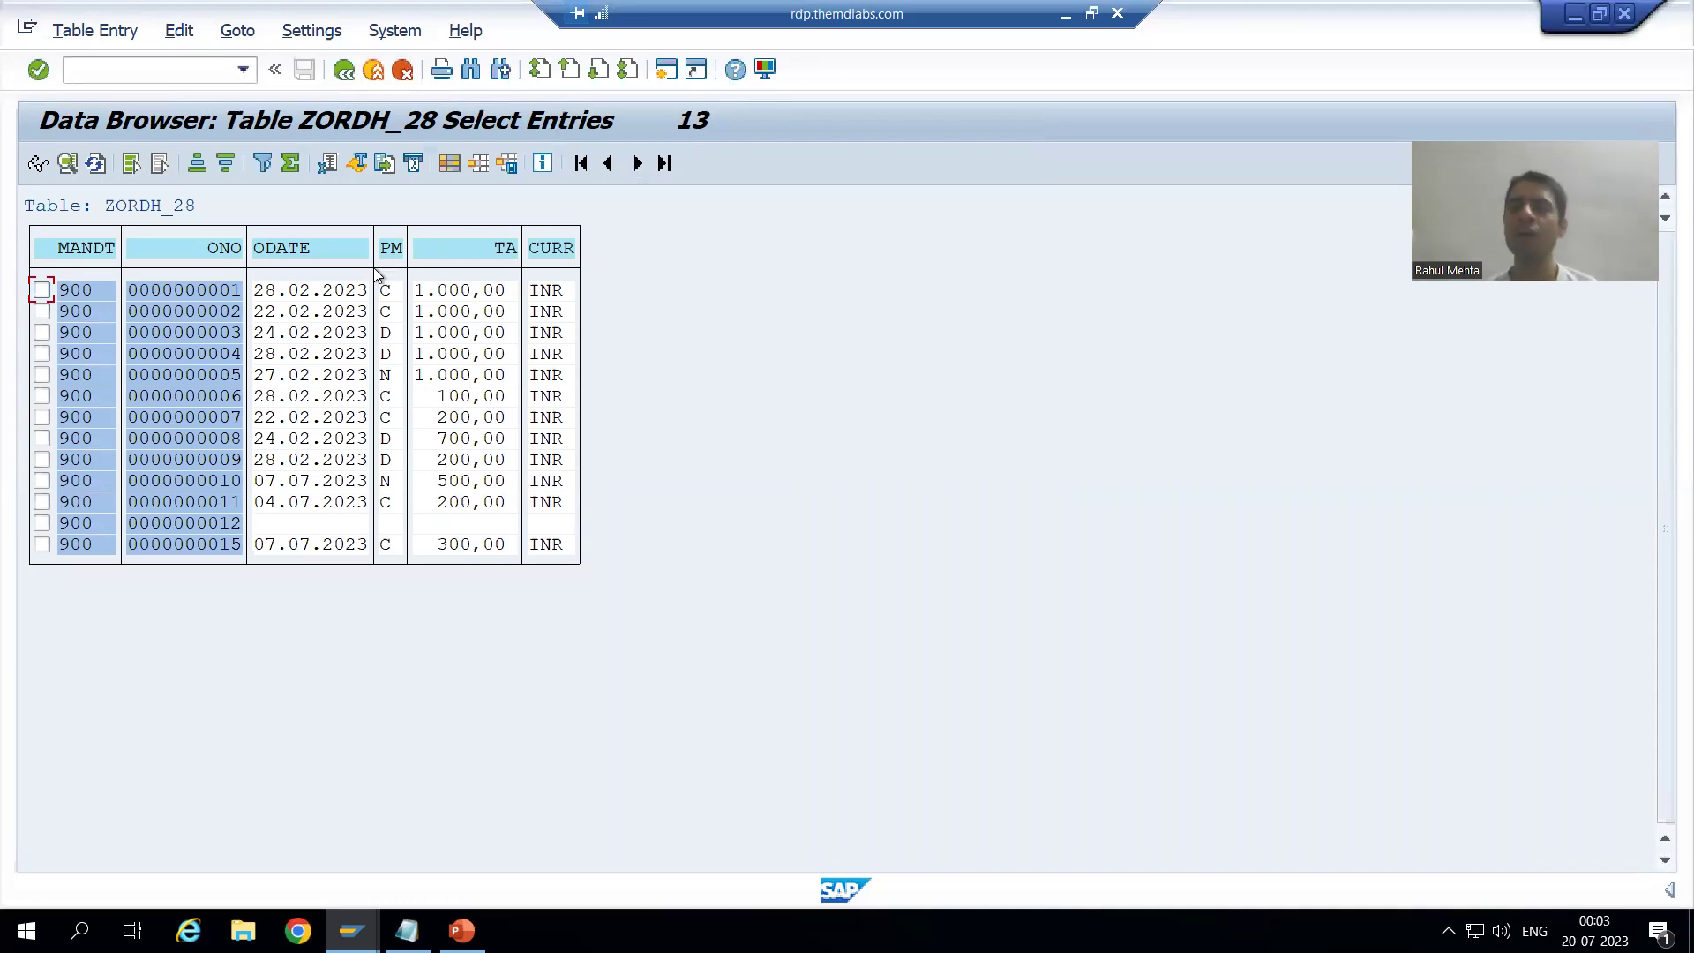
Step: Switch to General Table Display, list the ZORDH_28 entries, and widen the Order Number and Order Date columns
{"action": "key", "text": "alt+Tab"}
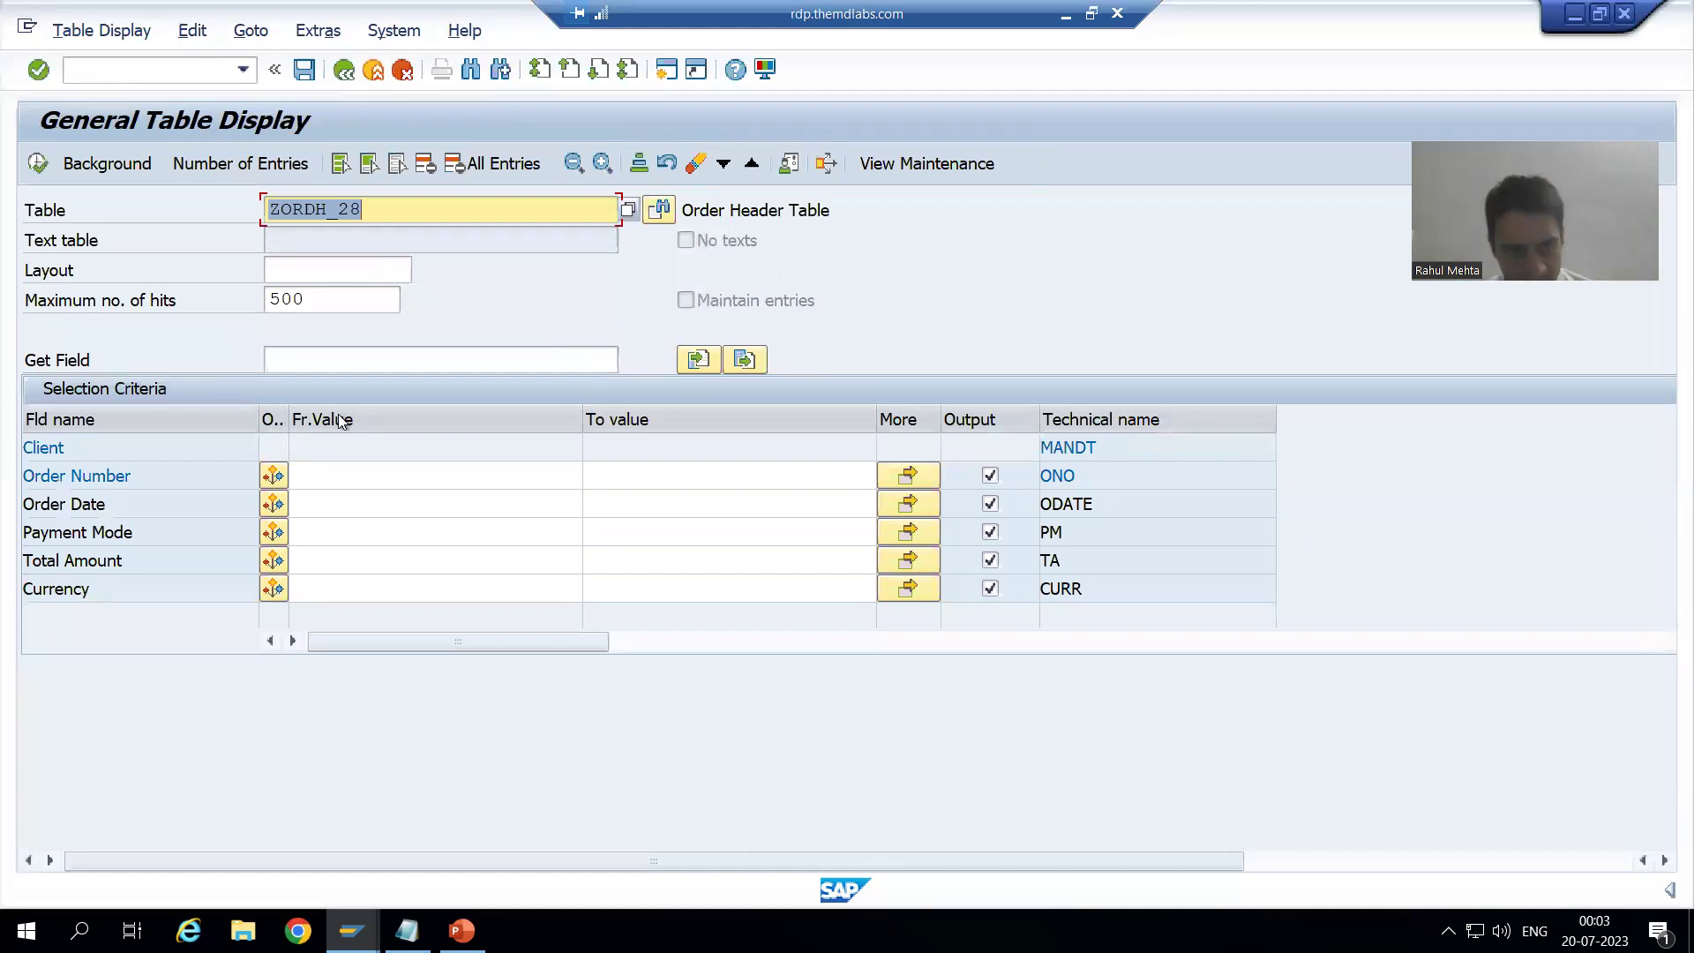
{"action": "left_click", "coordinate": [38, 166]}
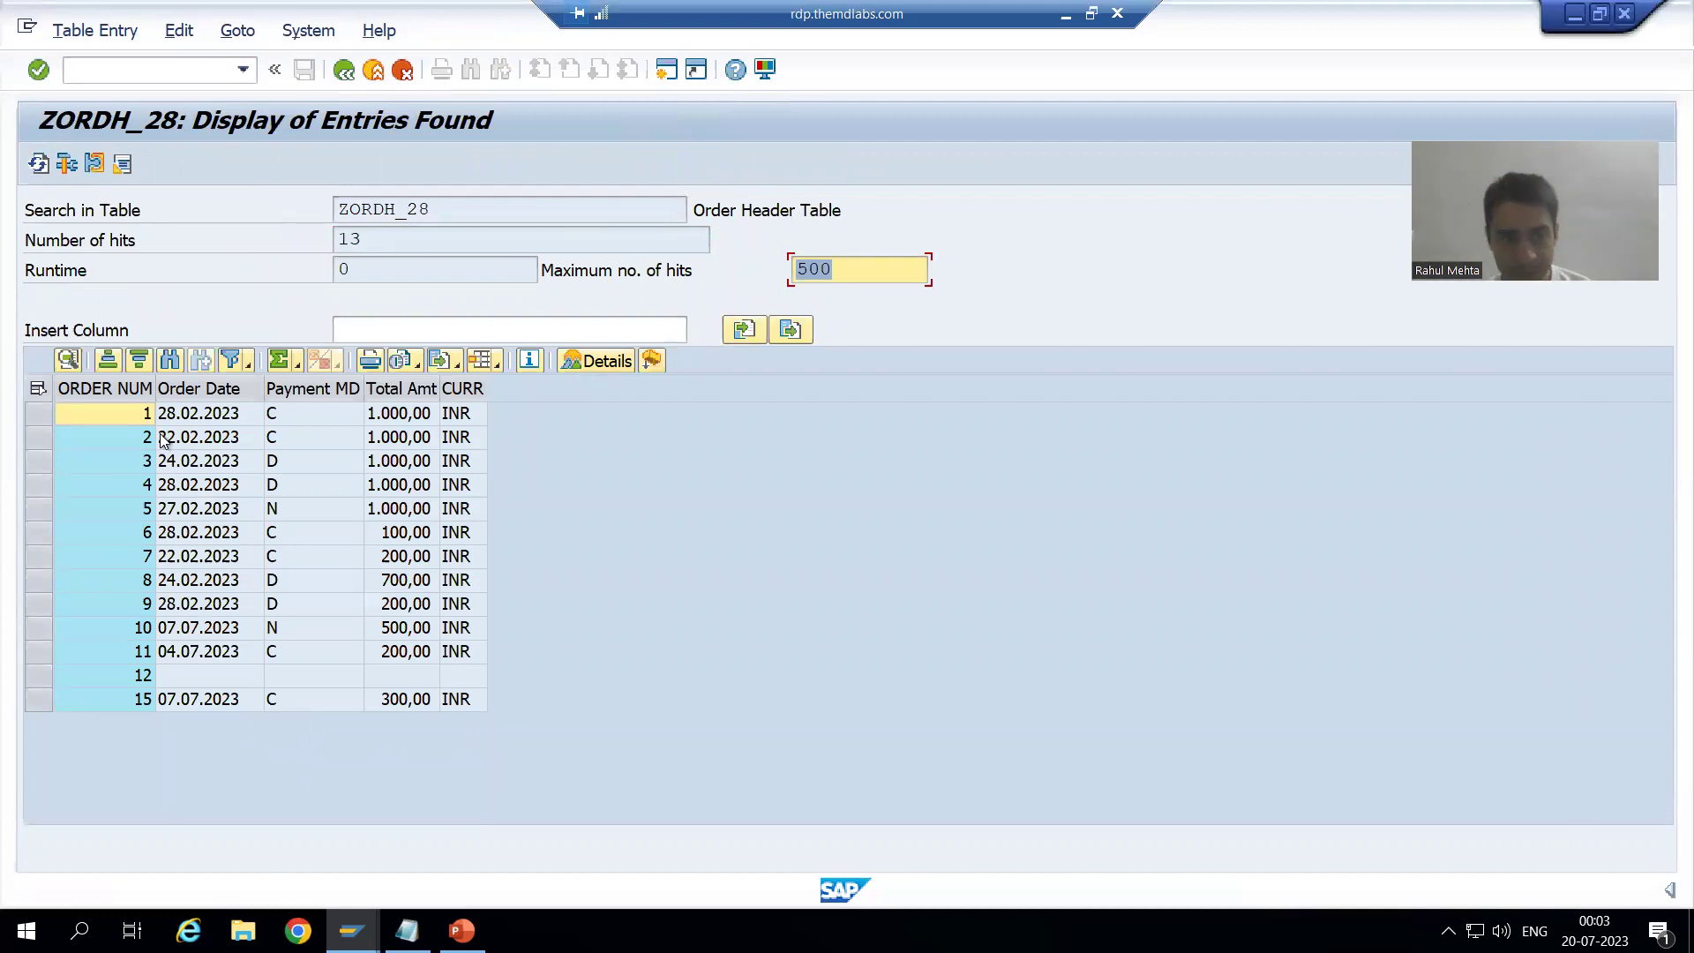
{"action": "left_click_drag", "start_coordinate": [154, 396], "coordinate": [188, 397]}
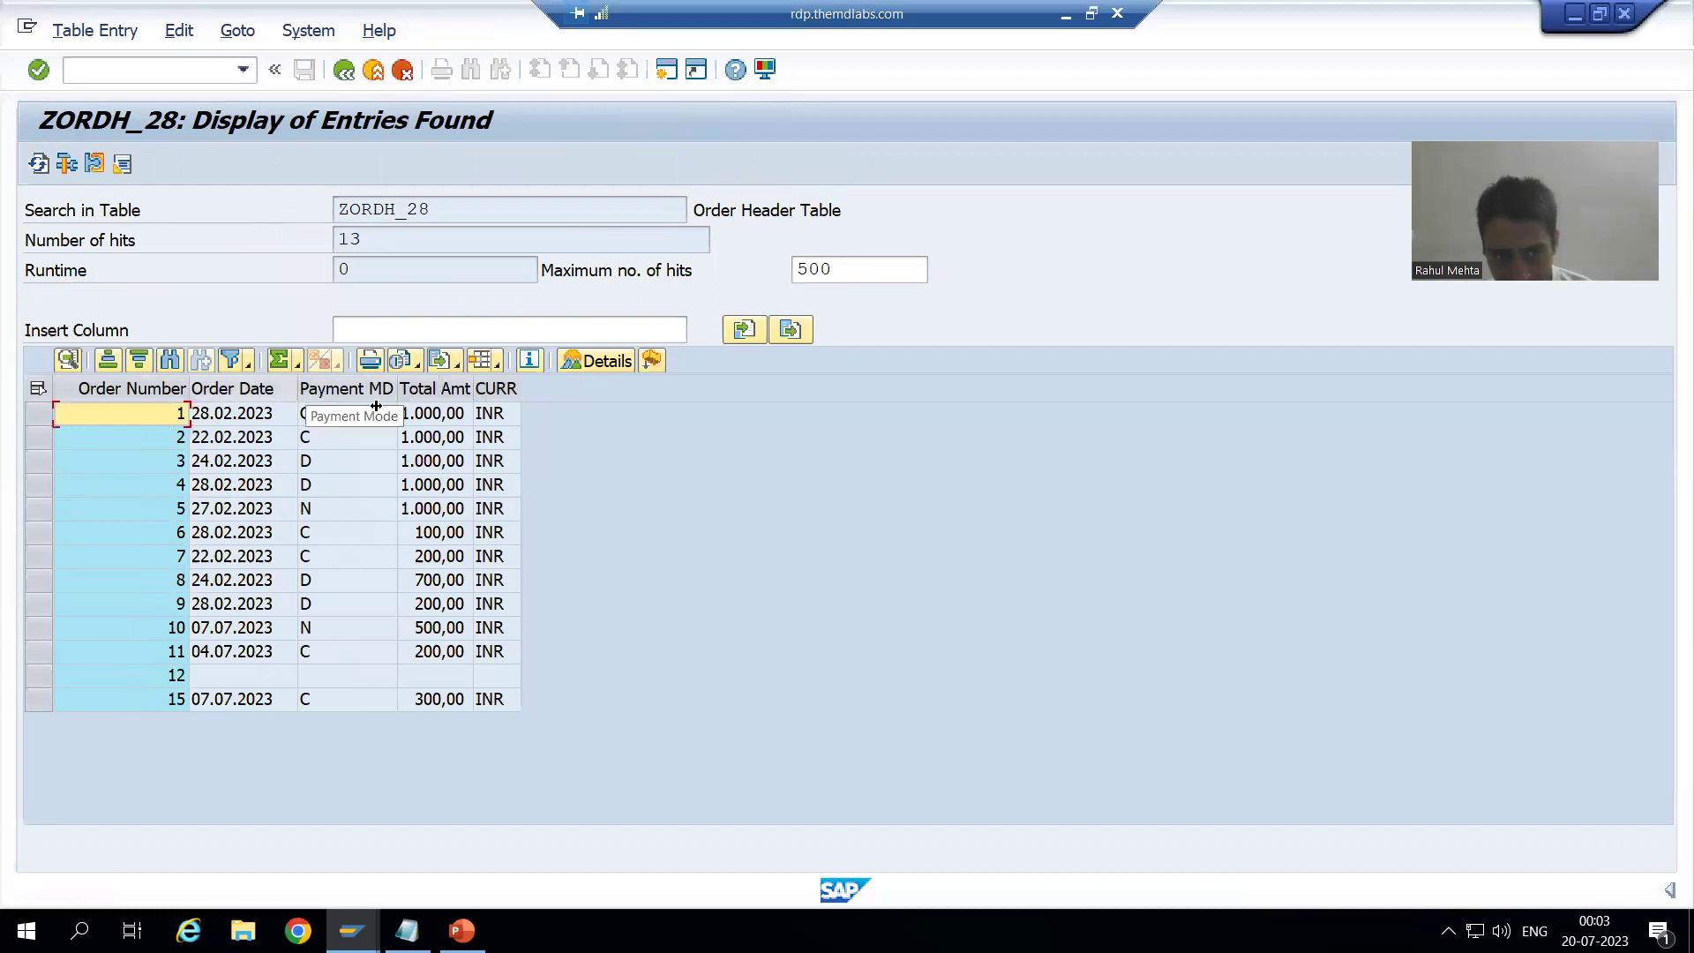
{"action": "left_click_drag", "start_coordinate": [299, 396], "coordinate": [382, 395]}
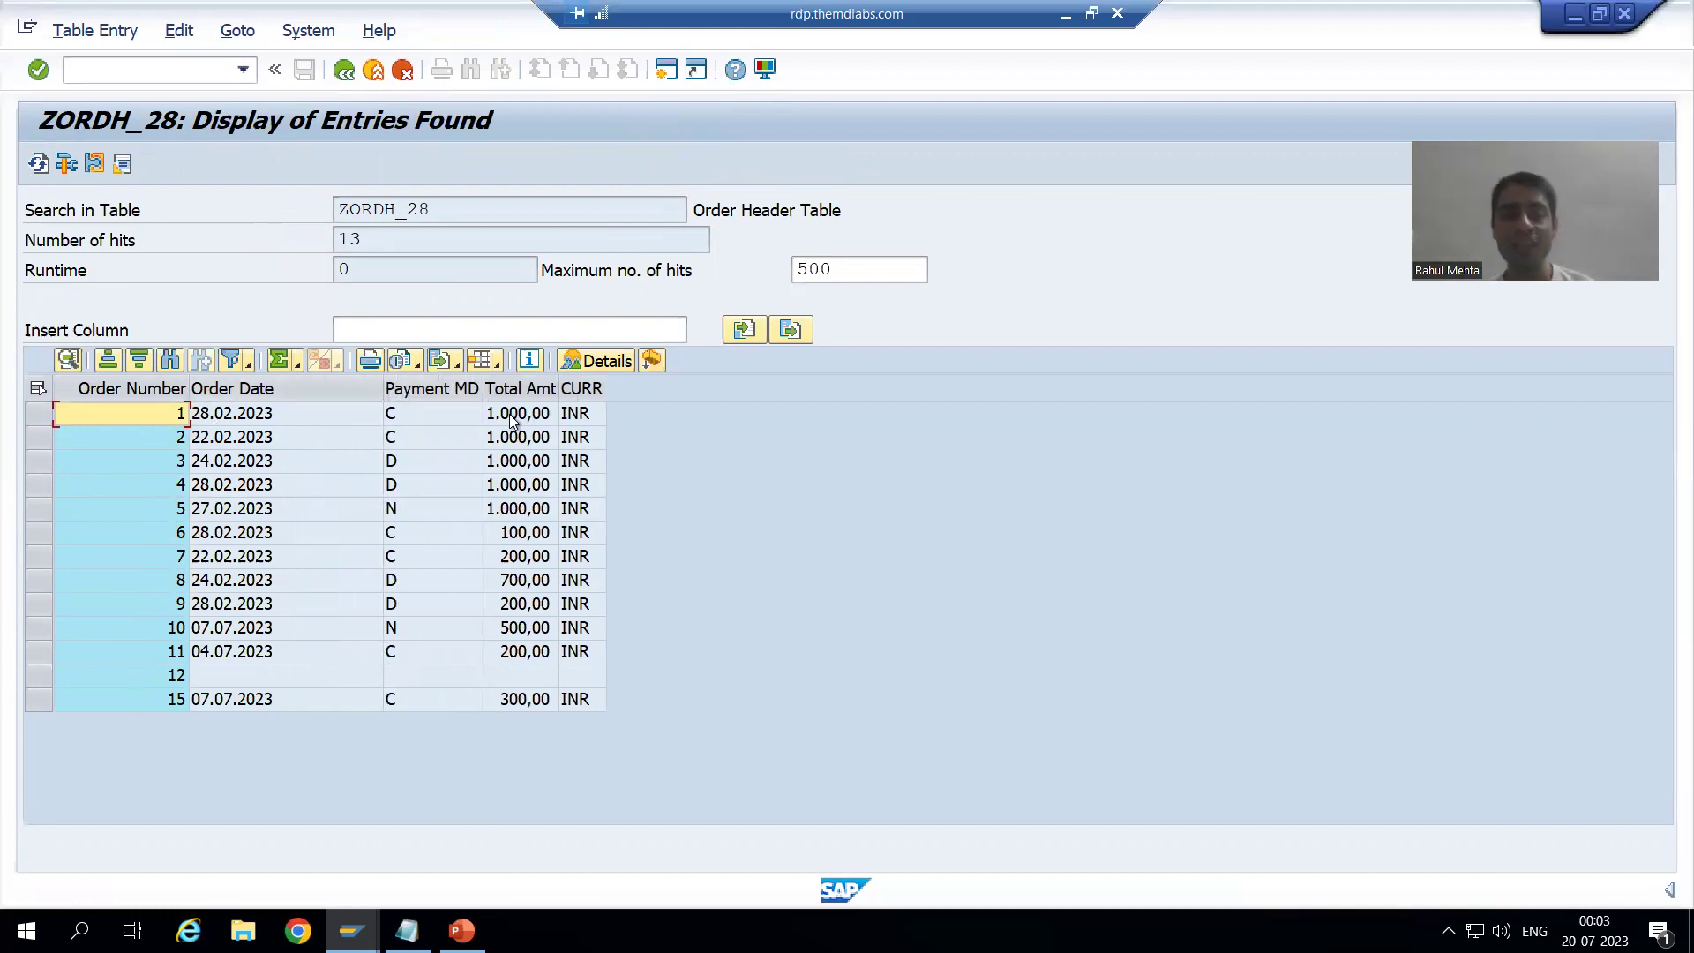
Step: View the General Table Display results as List Output, and return to the selection screen
{"action": "left_click", "coordinate": [409, 362]}
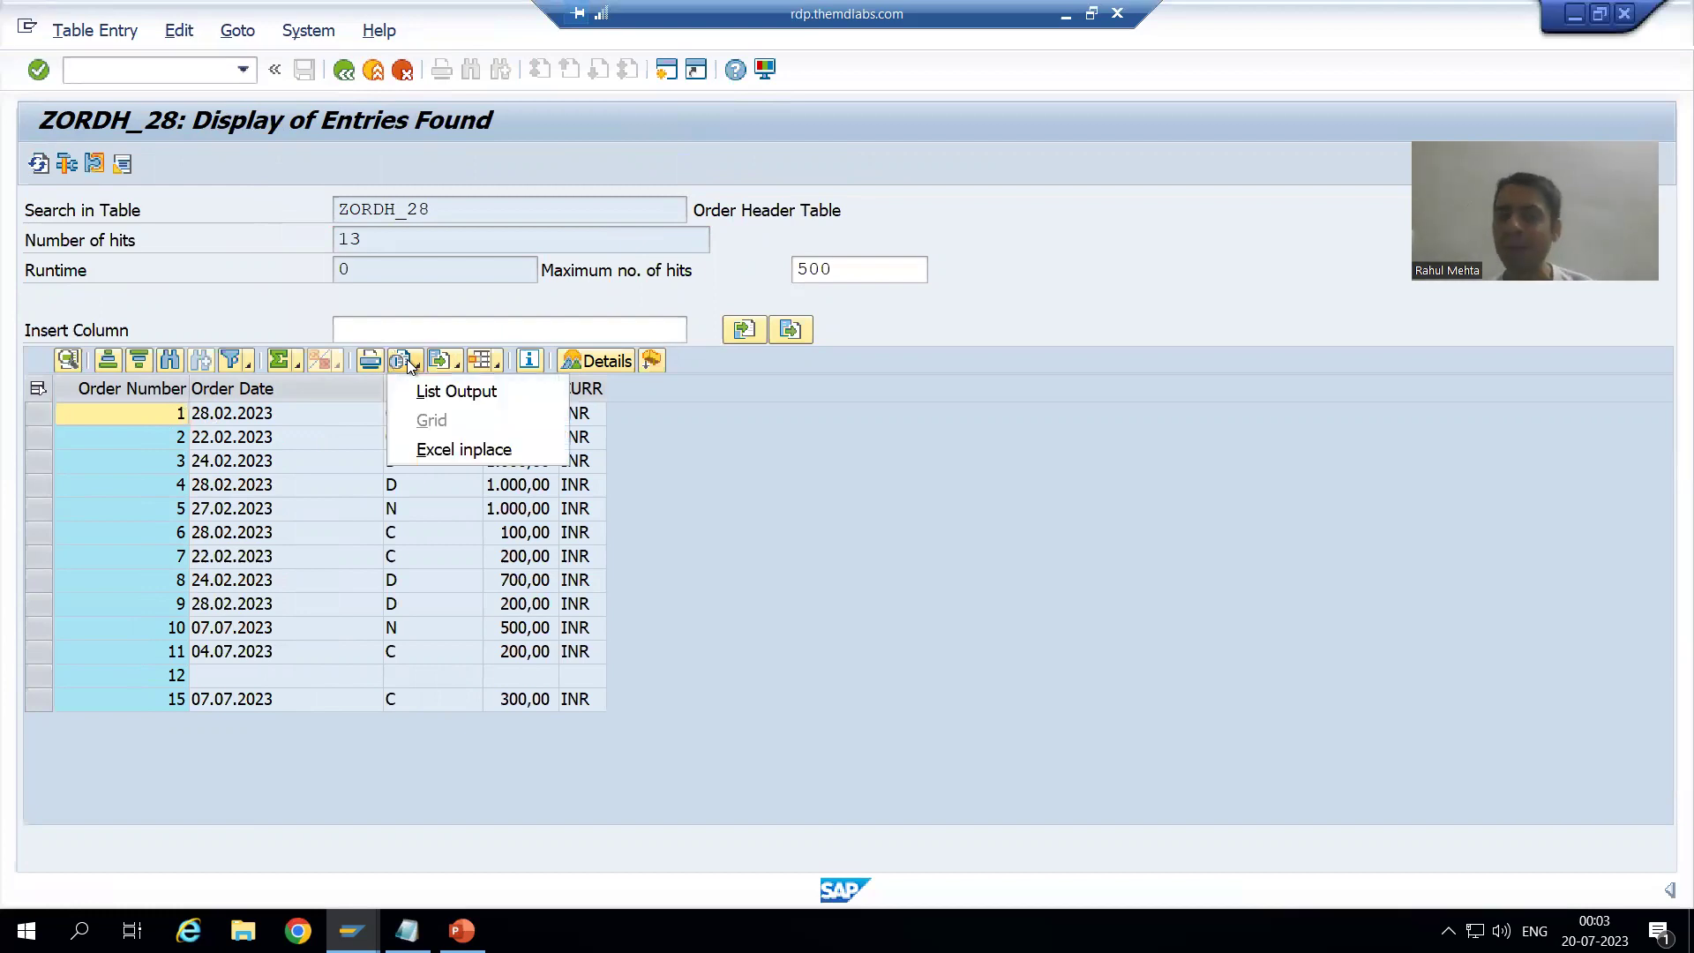
{"action": "left_click", "coordinate": [437, 394]}
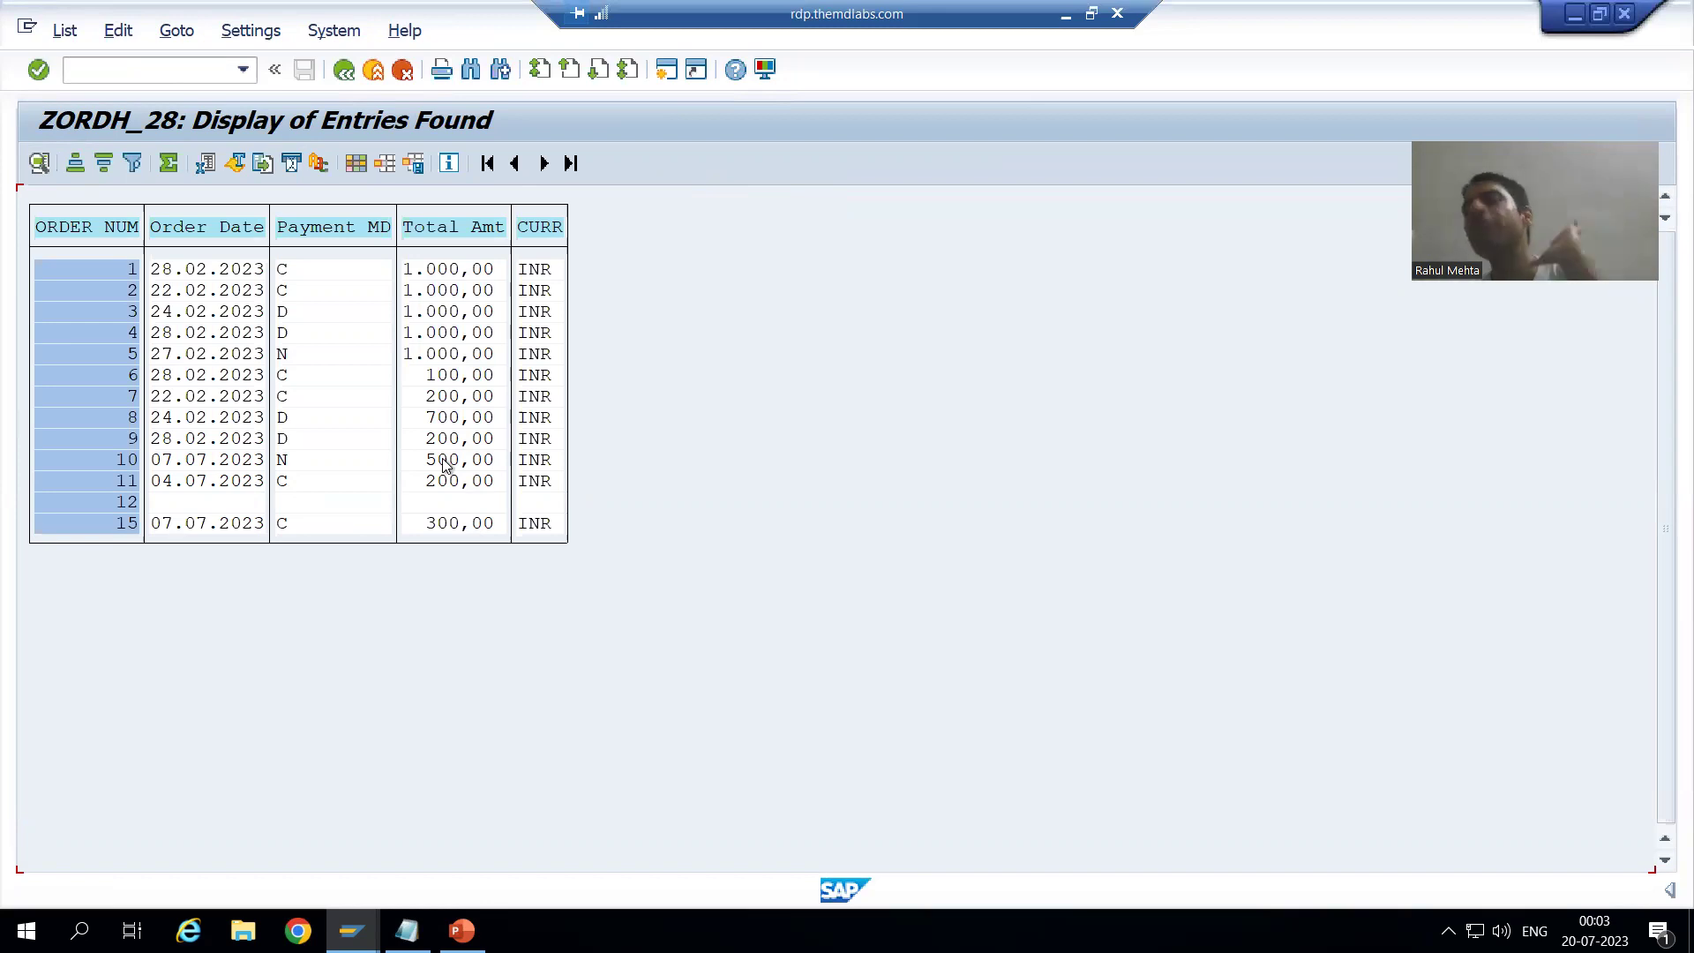
{"action": "left_click", "coordinate": [345, 71]}
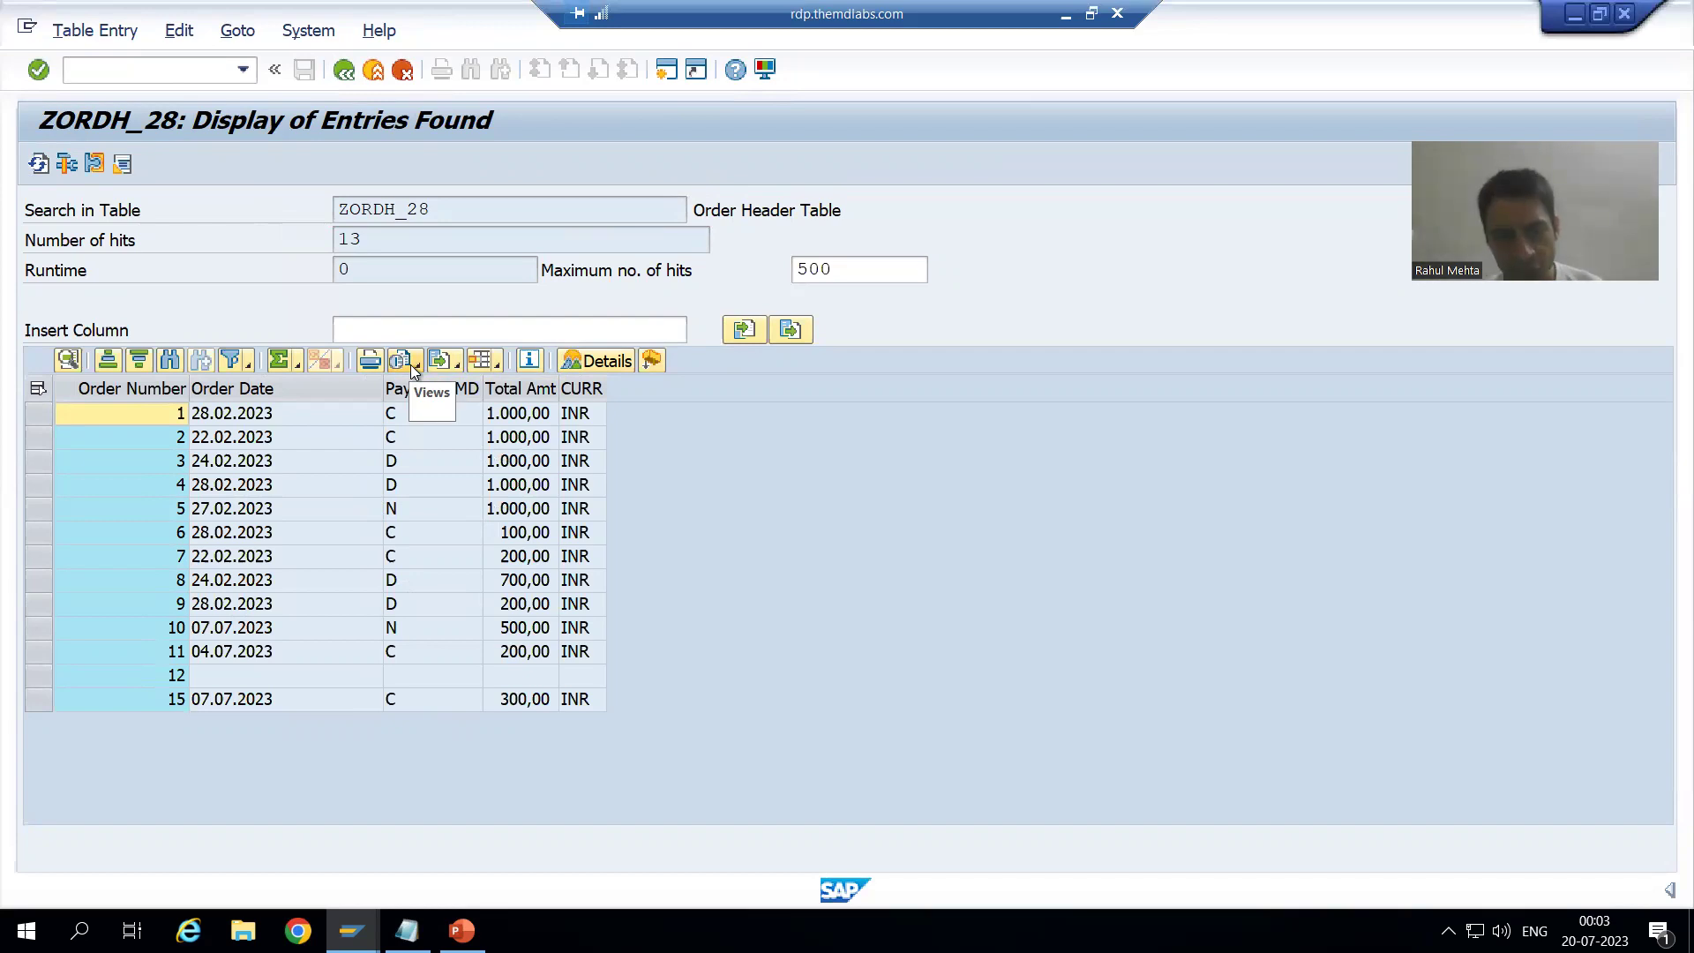
{"action": "left_click", "coordinate": [411, 367]}
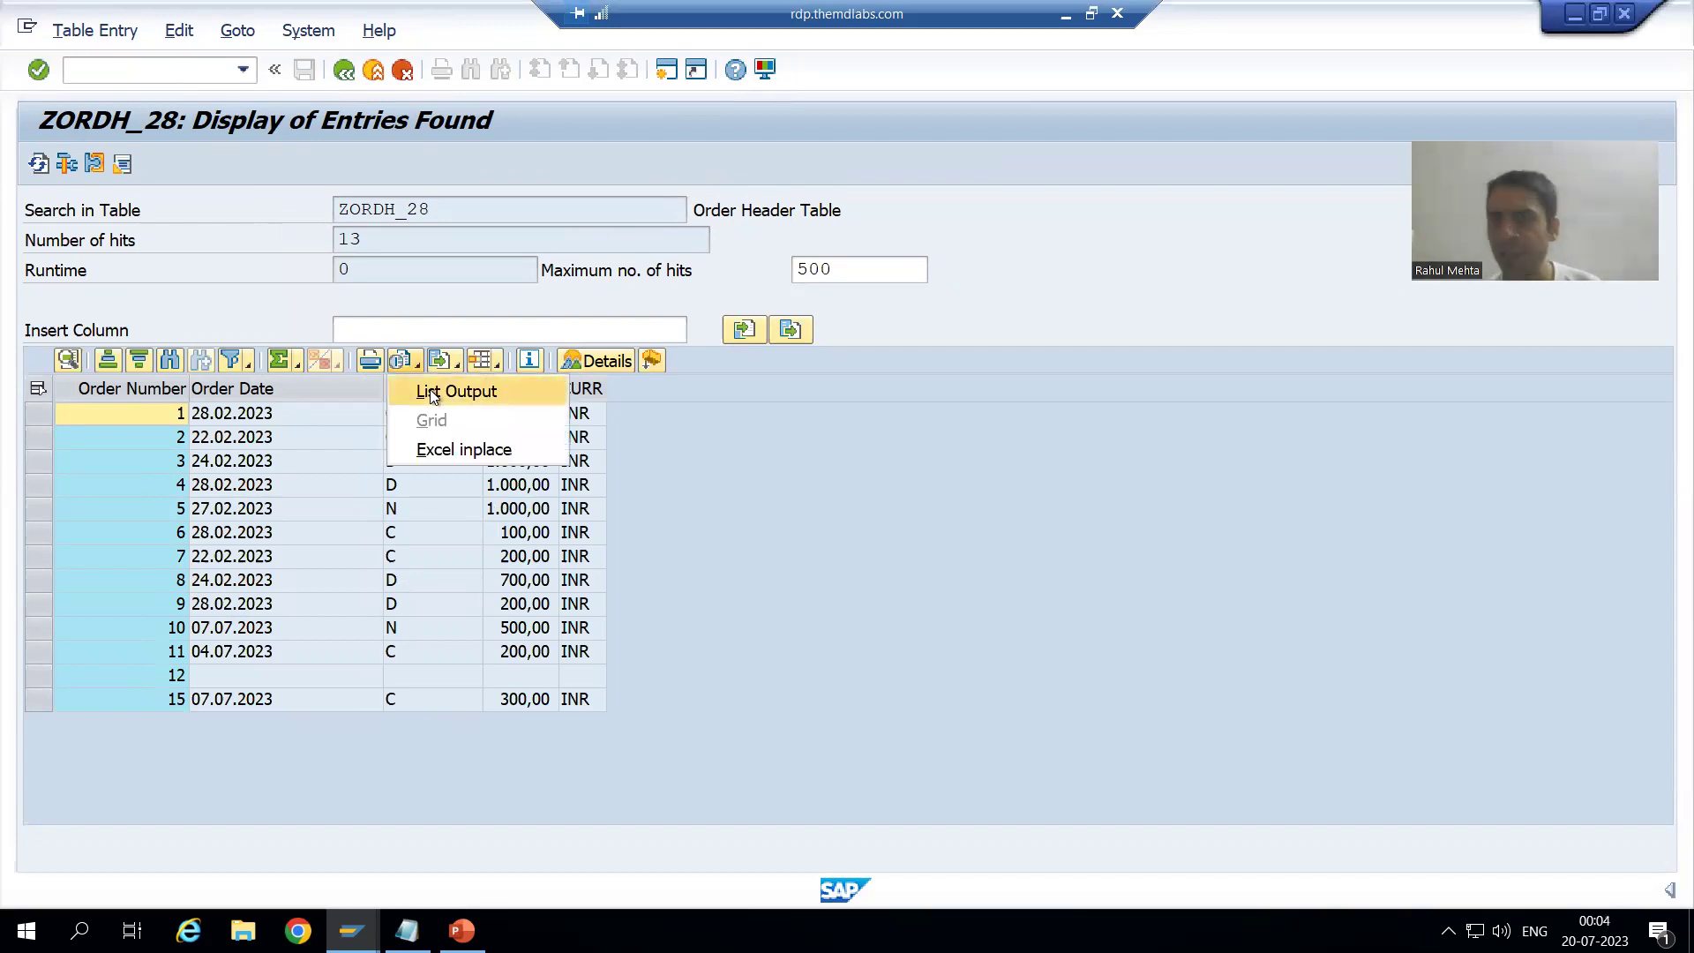
{"action": "left_click", "coordinate": [431, 393]}
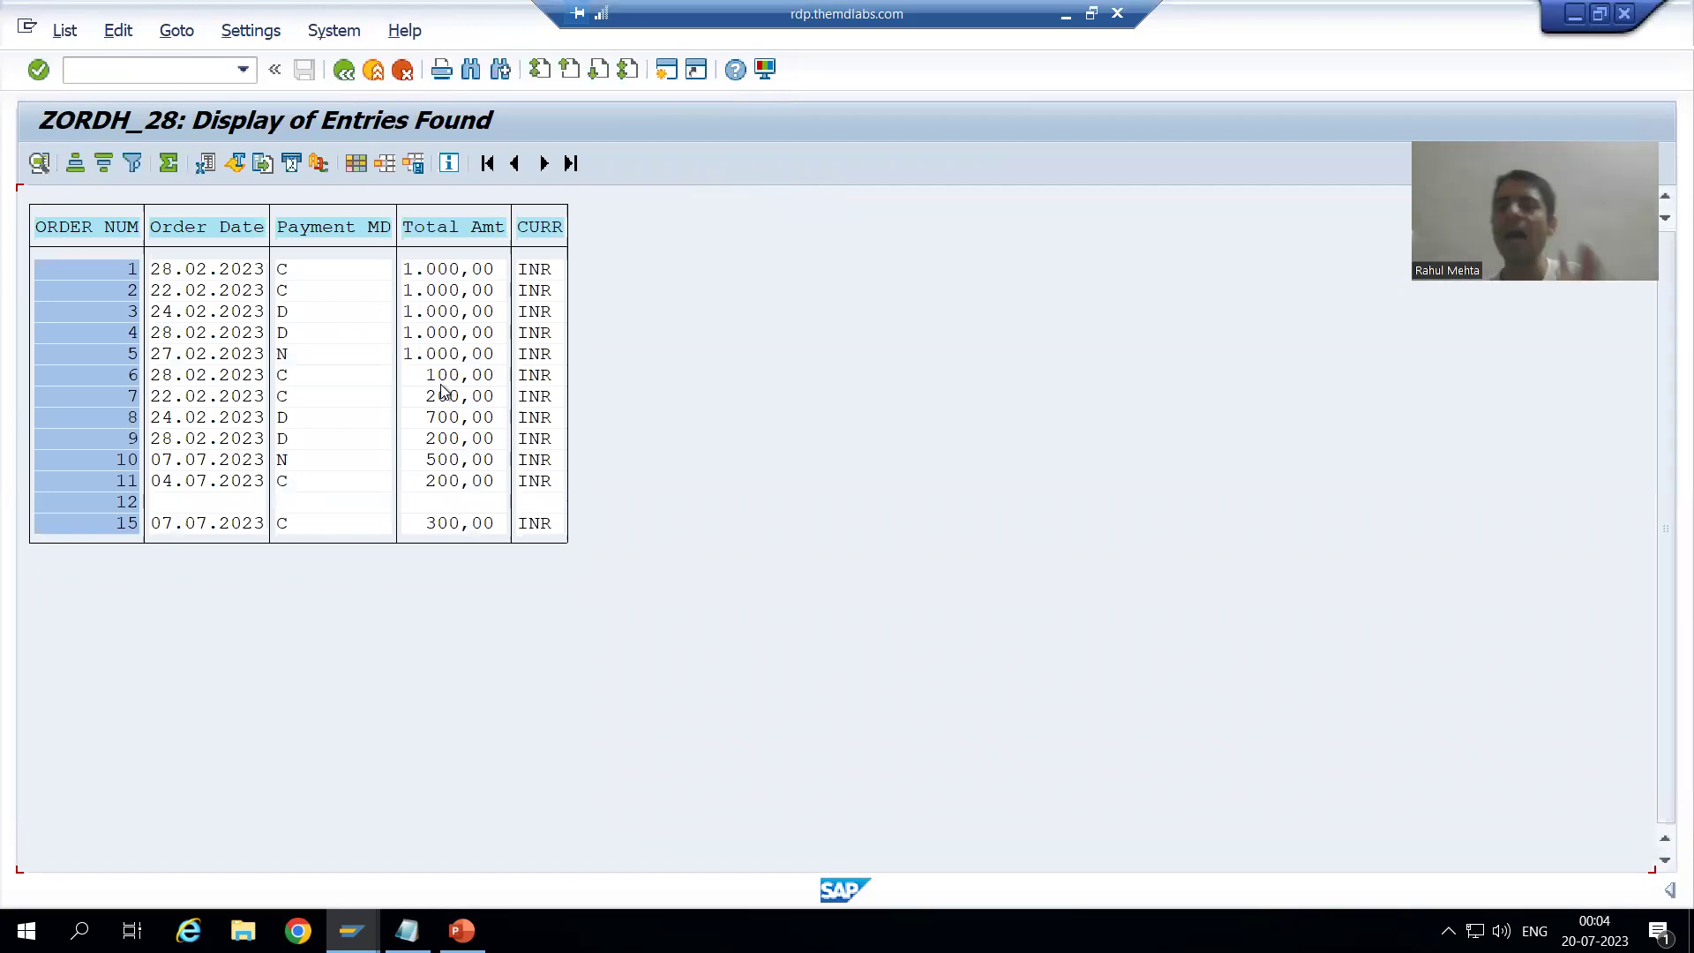
{"action": "left_click", "coordinate": [344, 70]}
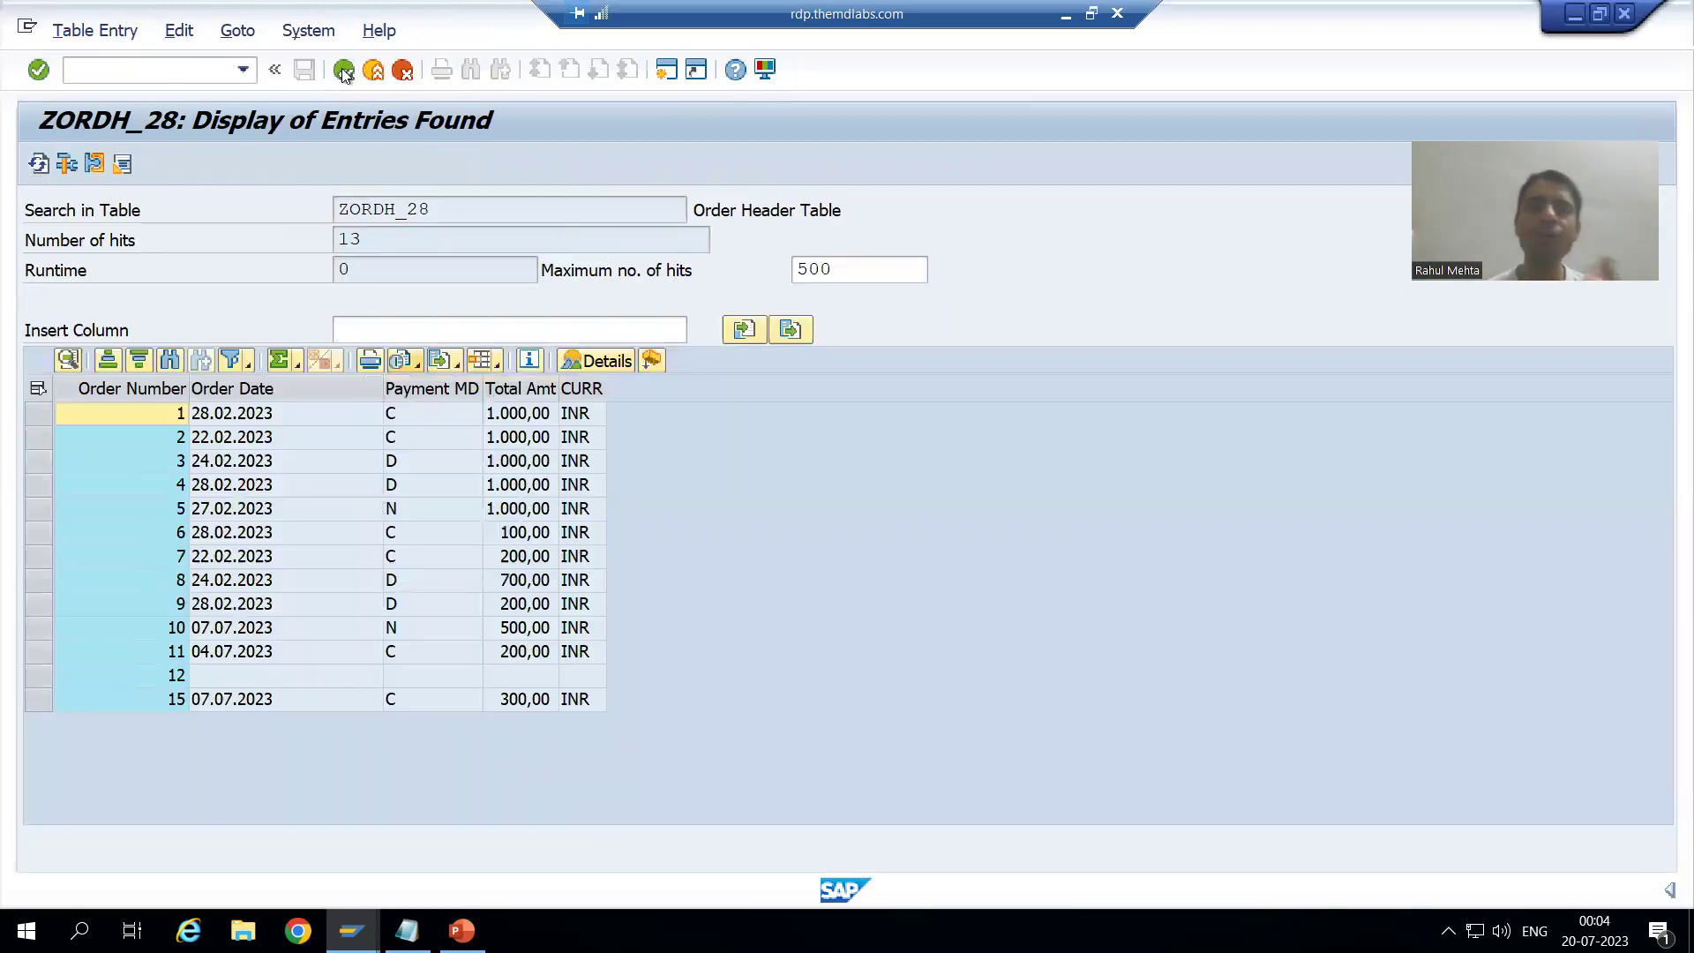
{"action": "left_click", "coordinate": [345, 73]}
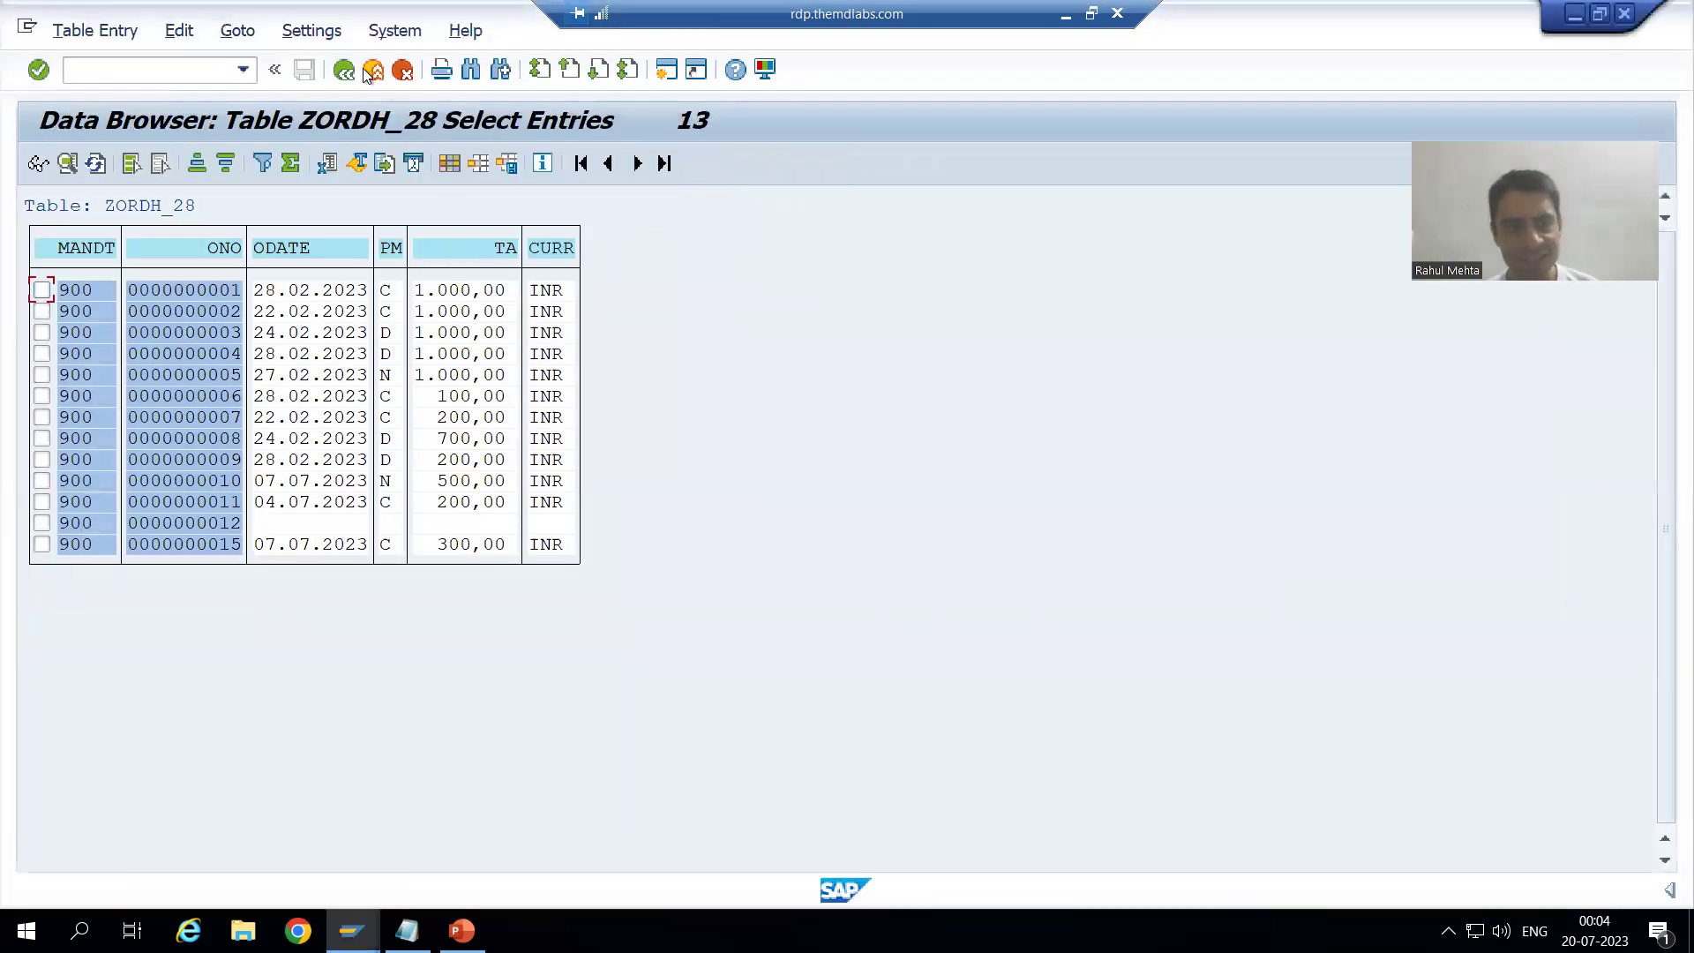
Step: Check the number of ZORDH_28 entries from the Data Browser selection screen, and return to General Table Display
{"action": "left_click", "coordinate": [344, 71]}
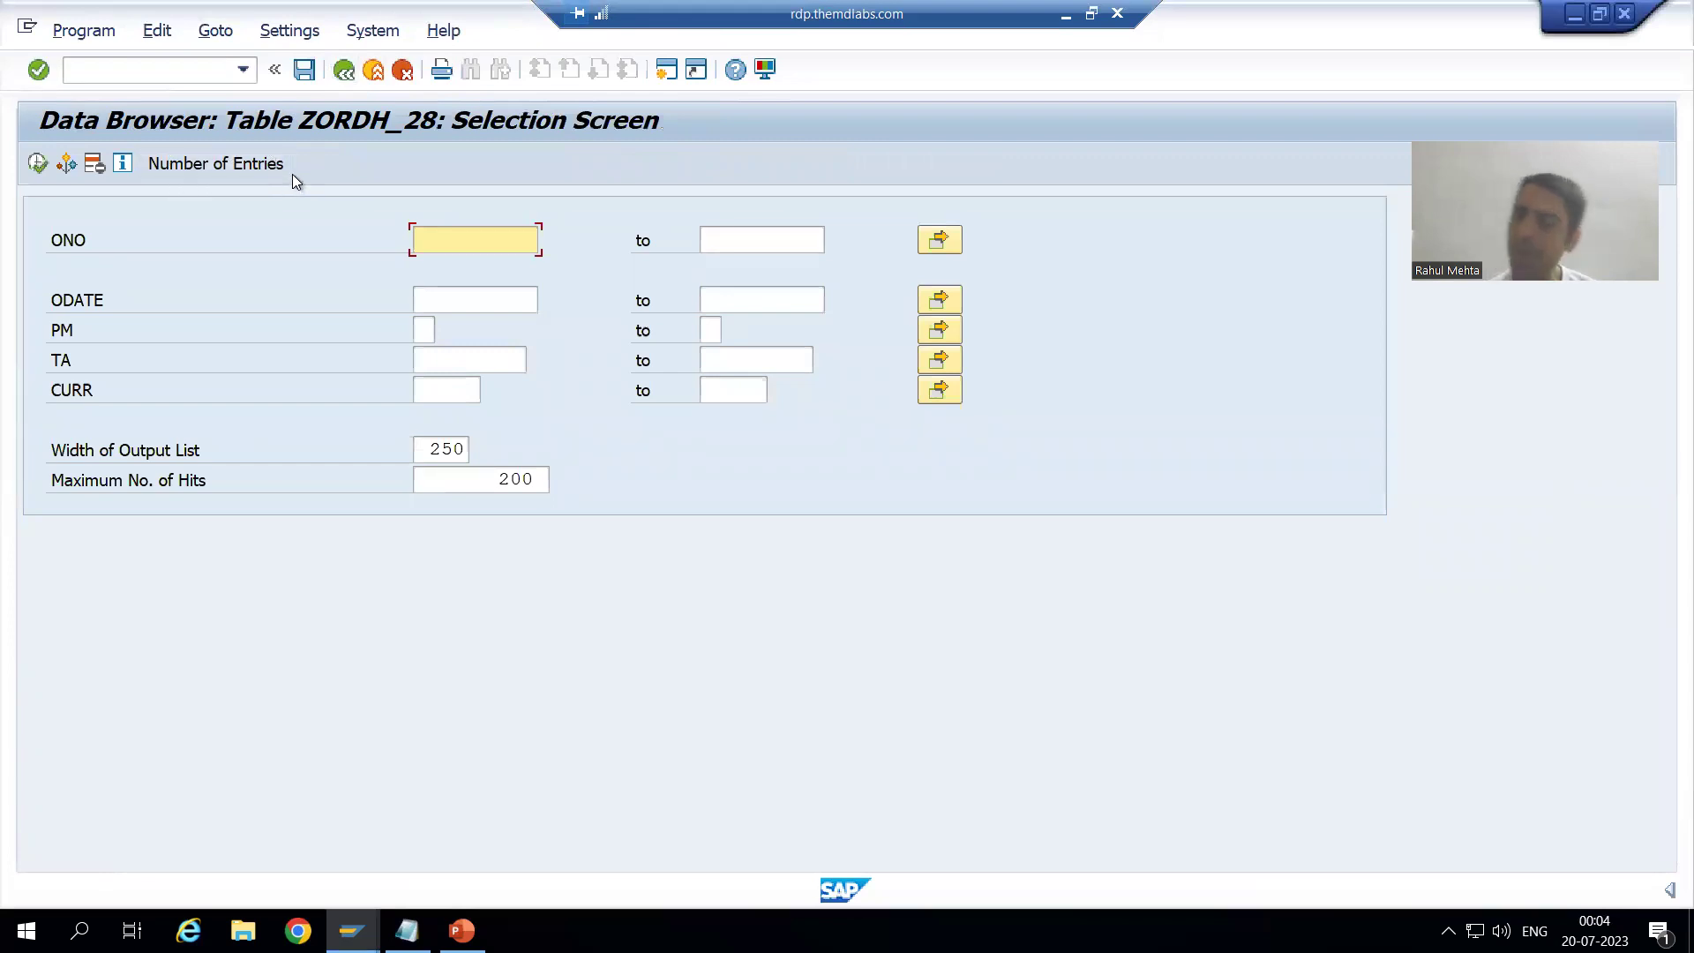
{"action": "left_click", "coordinate": [231, 167]}
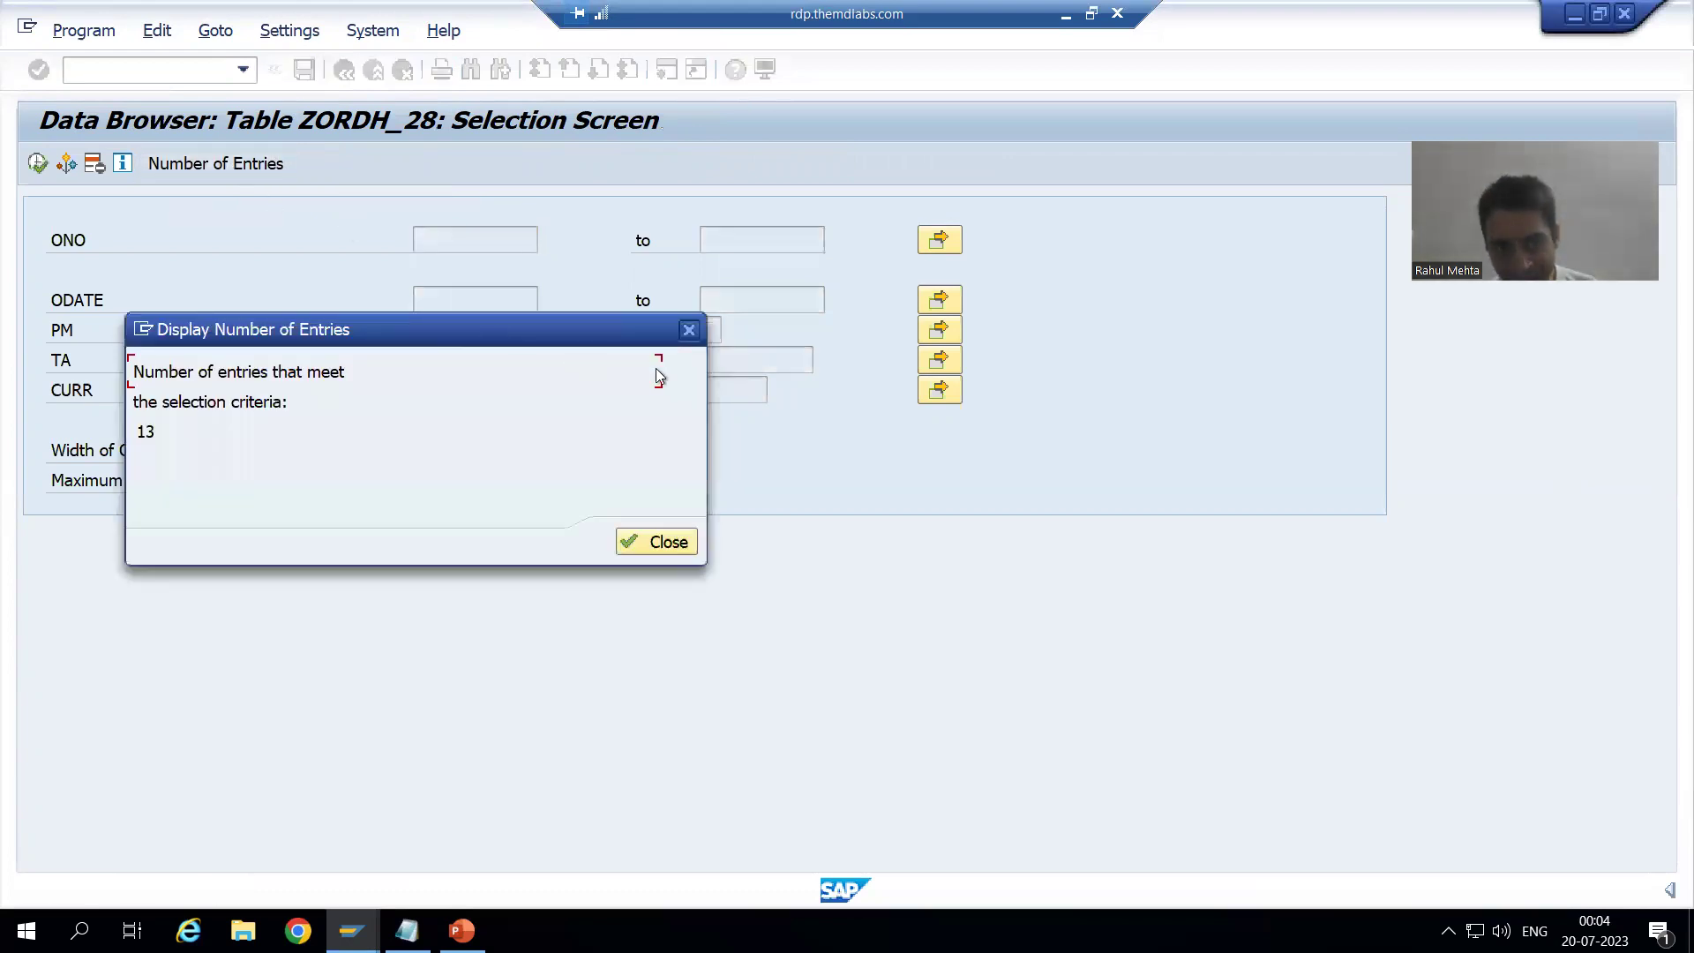
{"action": "left_click_drag", "start_coordinate": [655, 368], "coordinate": [1171, 260]}
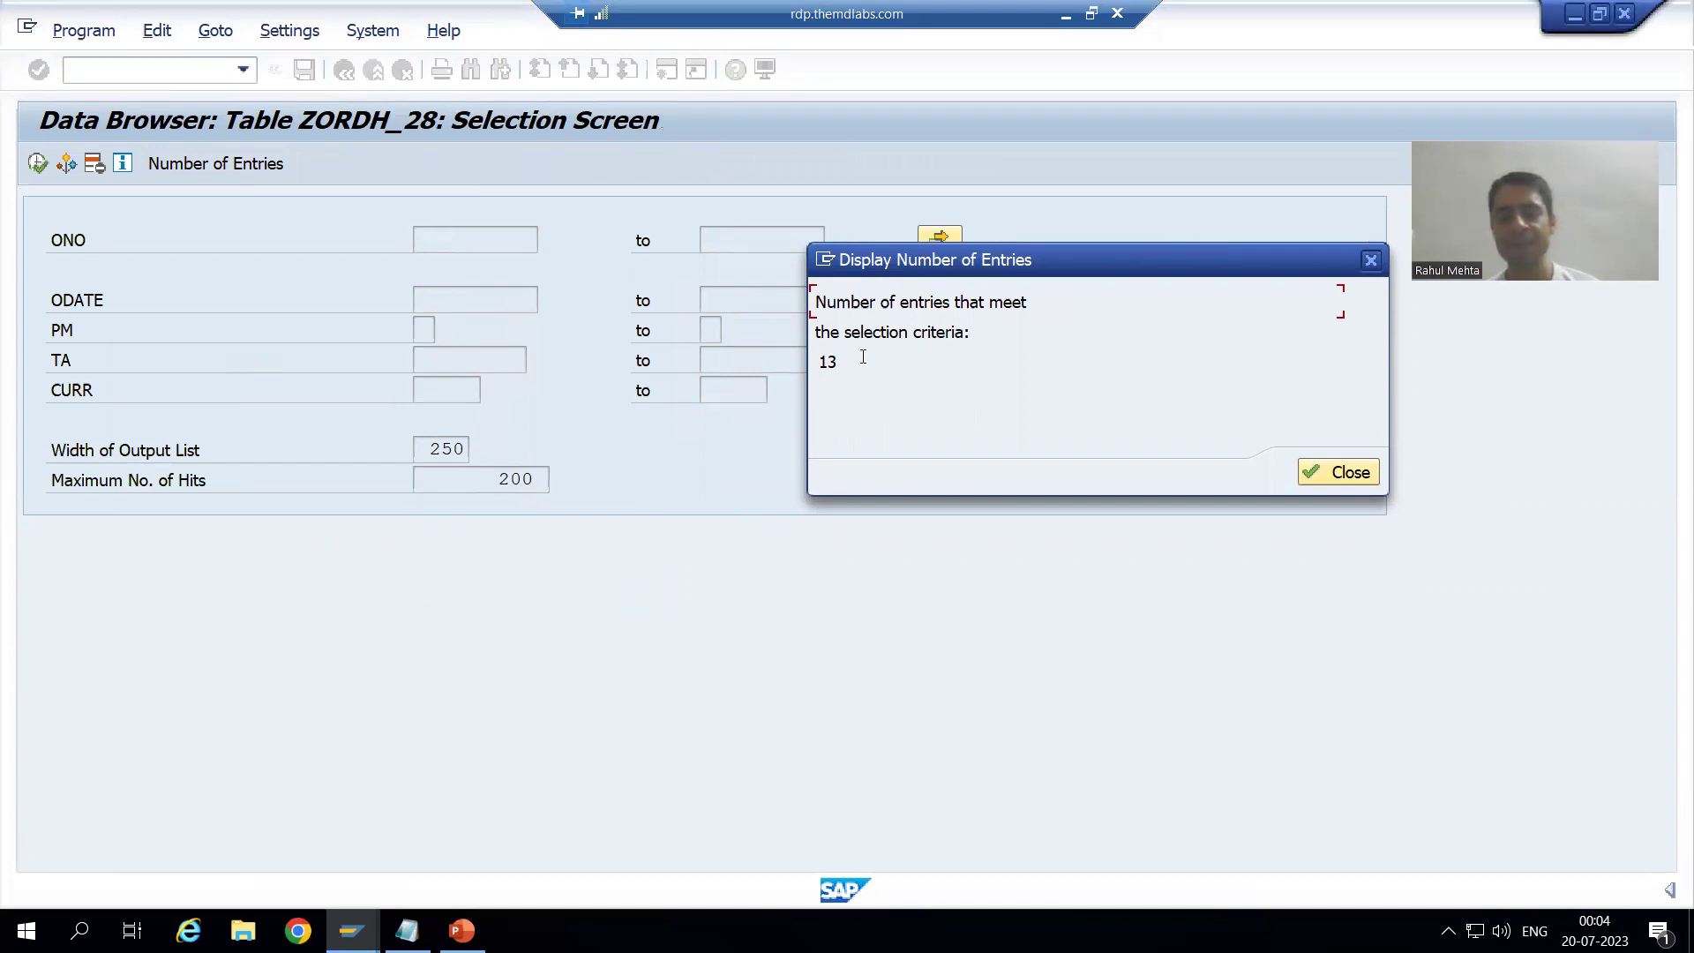
{"action": "key", "text": "Return"}
{"action": "key", "text": "F3"}
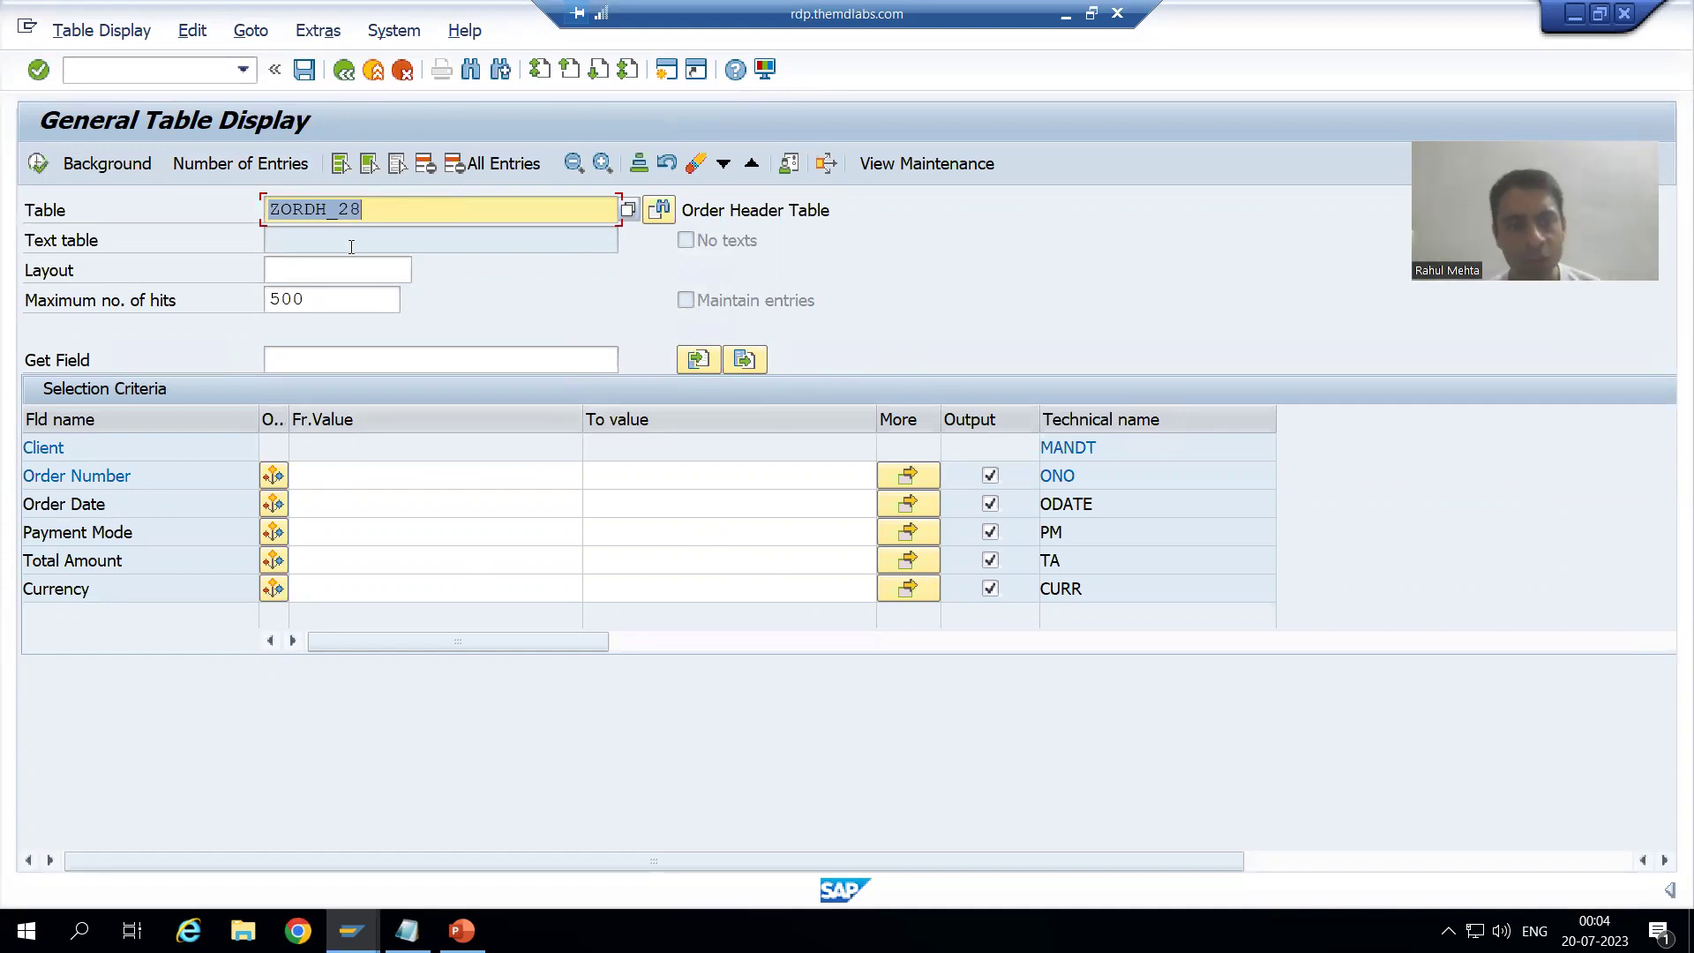
Step: Check the number of ZORDH_28 entries in General Table Display, and close the entry count windows there and in the Data Browser
{"action": "left_click", "coordinate": [269, 167]}
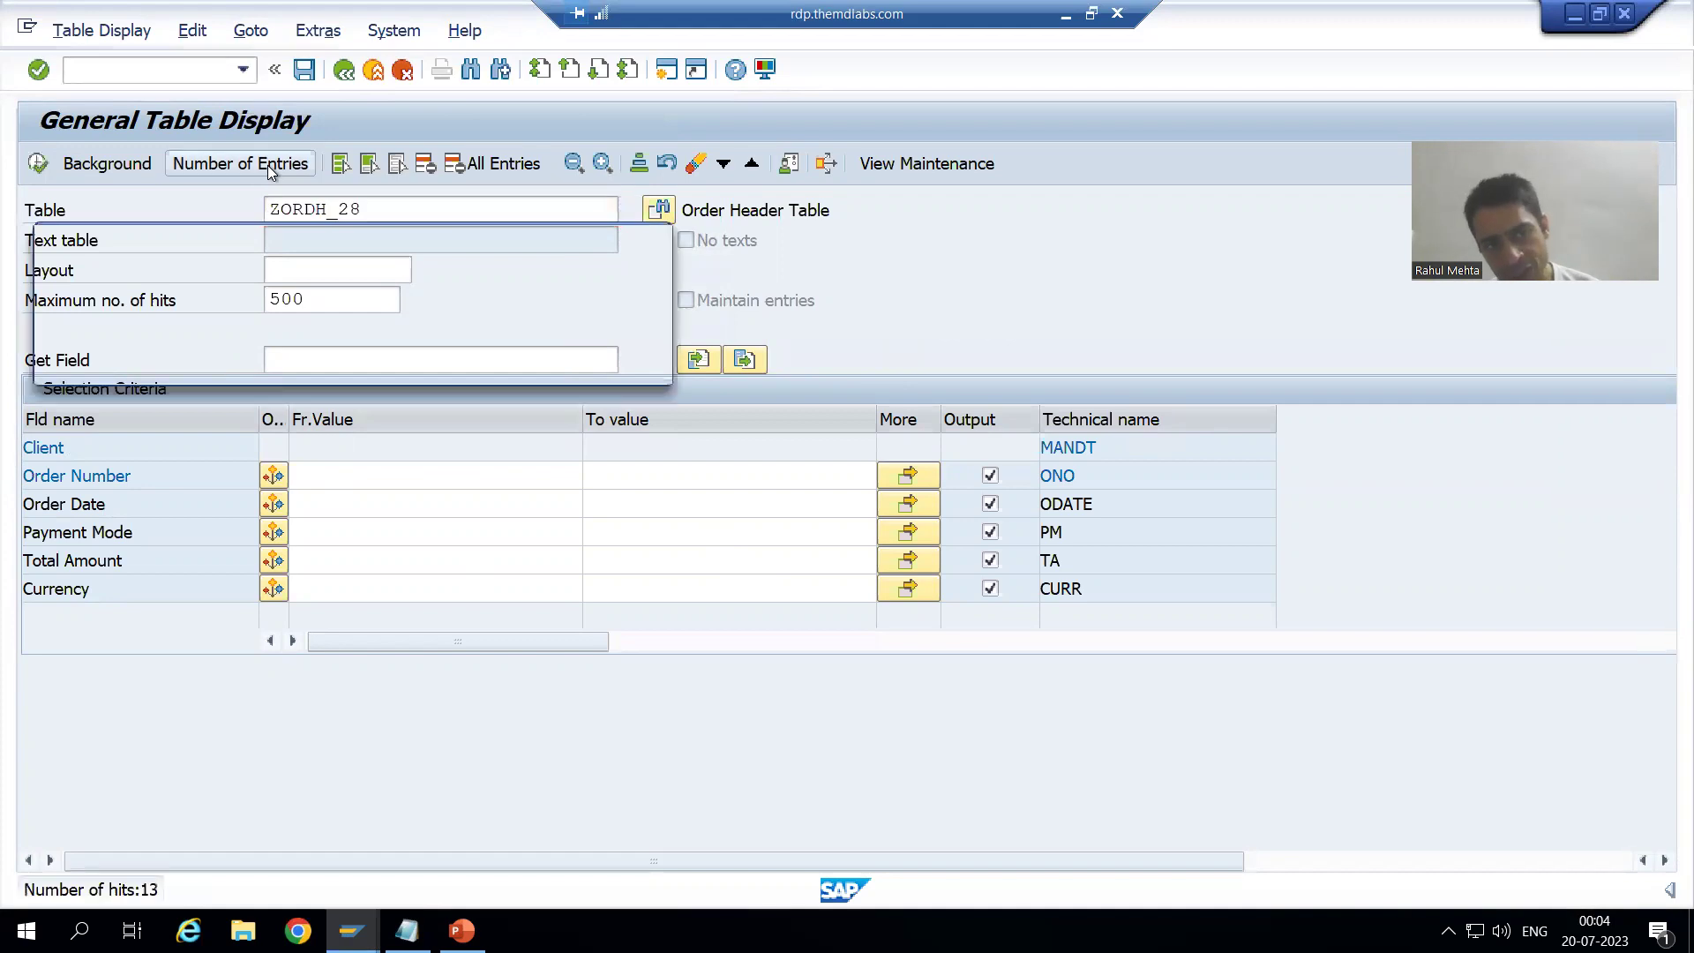
{"action": "left_click_drag", "start_coordinate": [342, 250], "coordinate": [970, 226]}
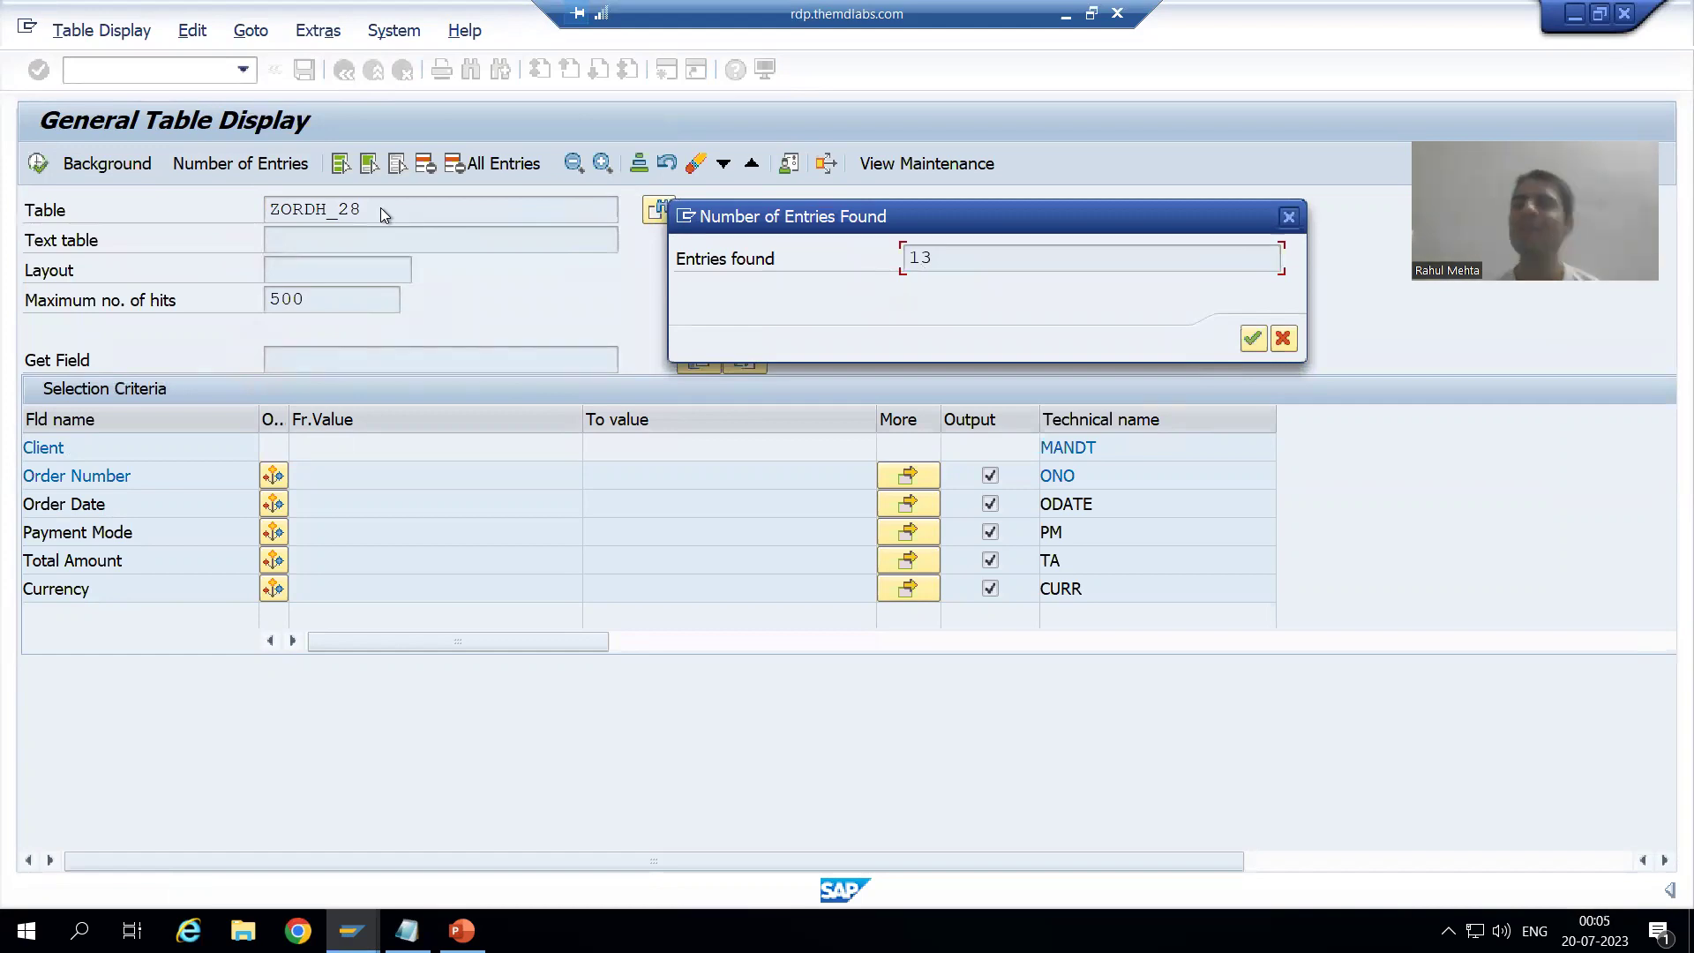
{"action": "left_click", "coordinate": [1252, 340]}
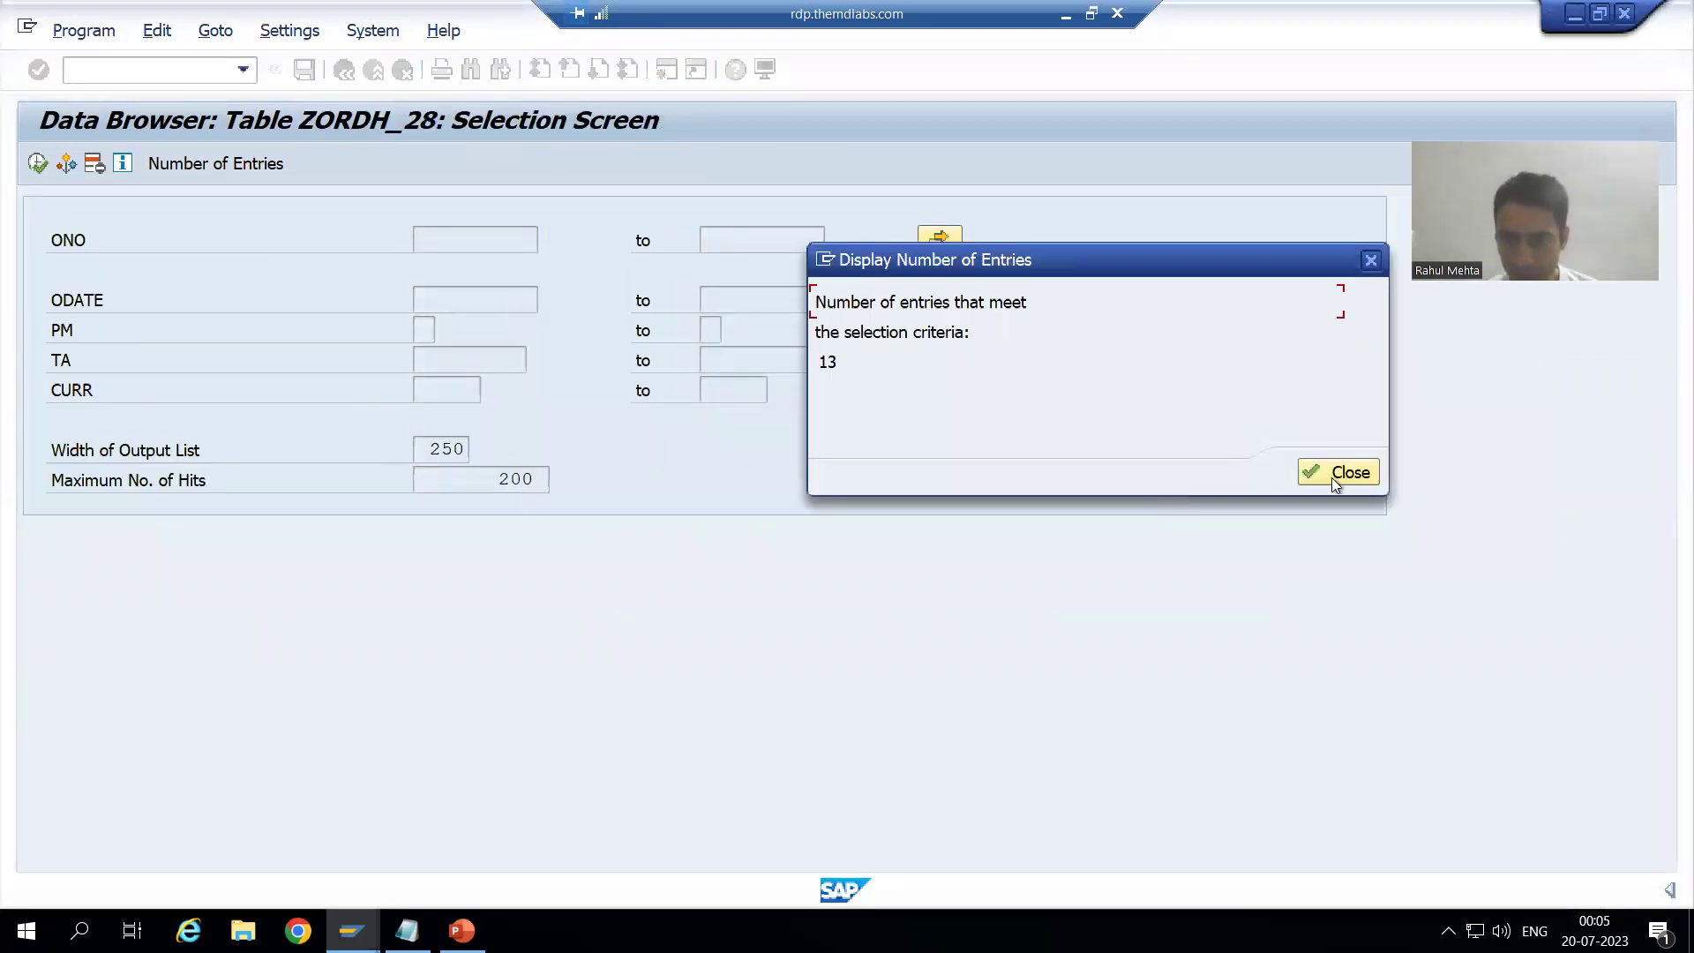
{"action": "left_click", "coordinate": [1334, 474]}
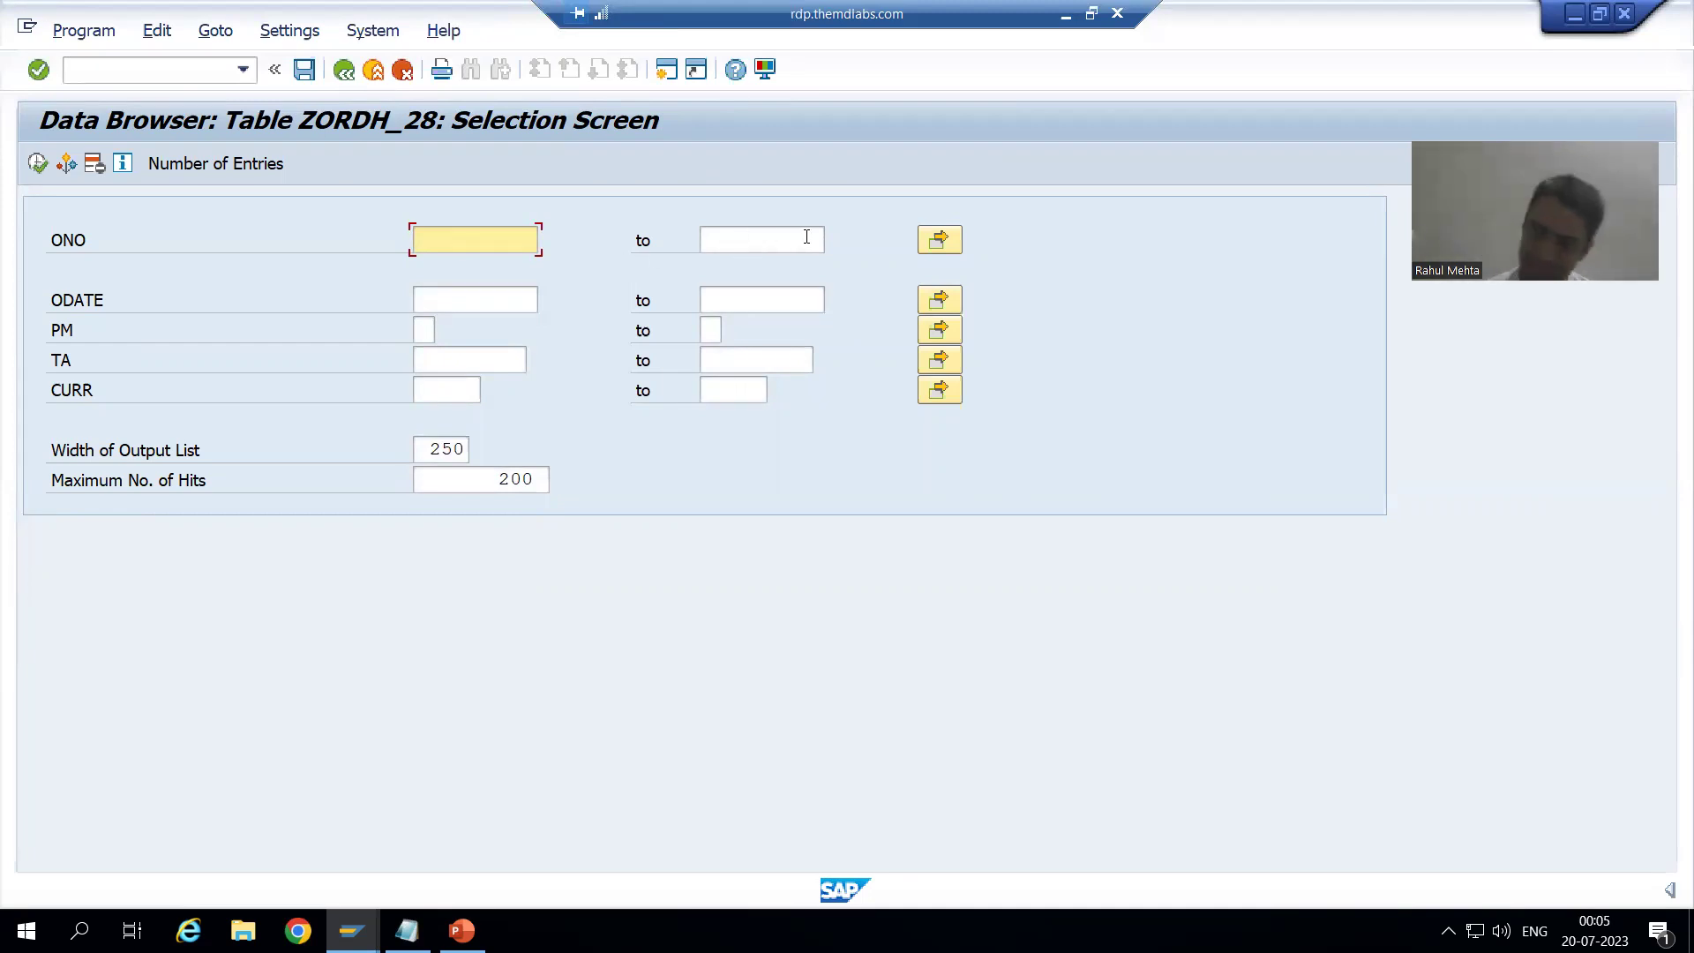
Step: Inspect the Data Browser's multiple selection for ONO, and compare it with the Order Number from and to fields in General Table Display
{"action": "left_click", "coordinate": [945, 242]}
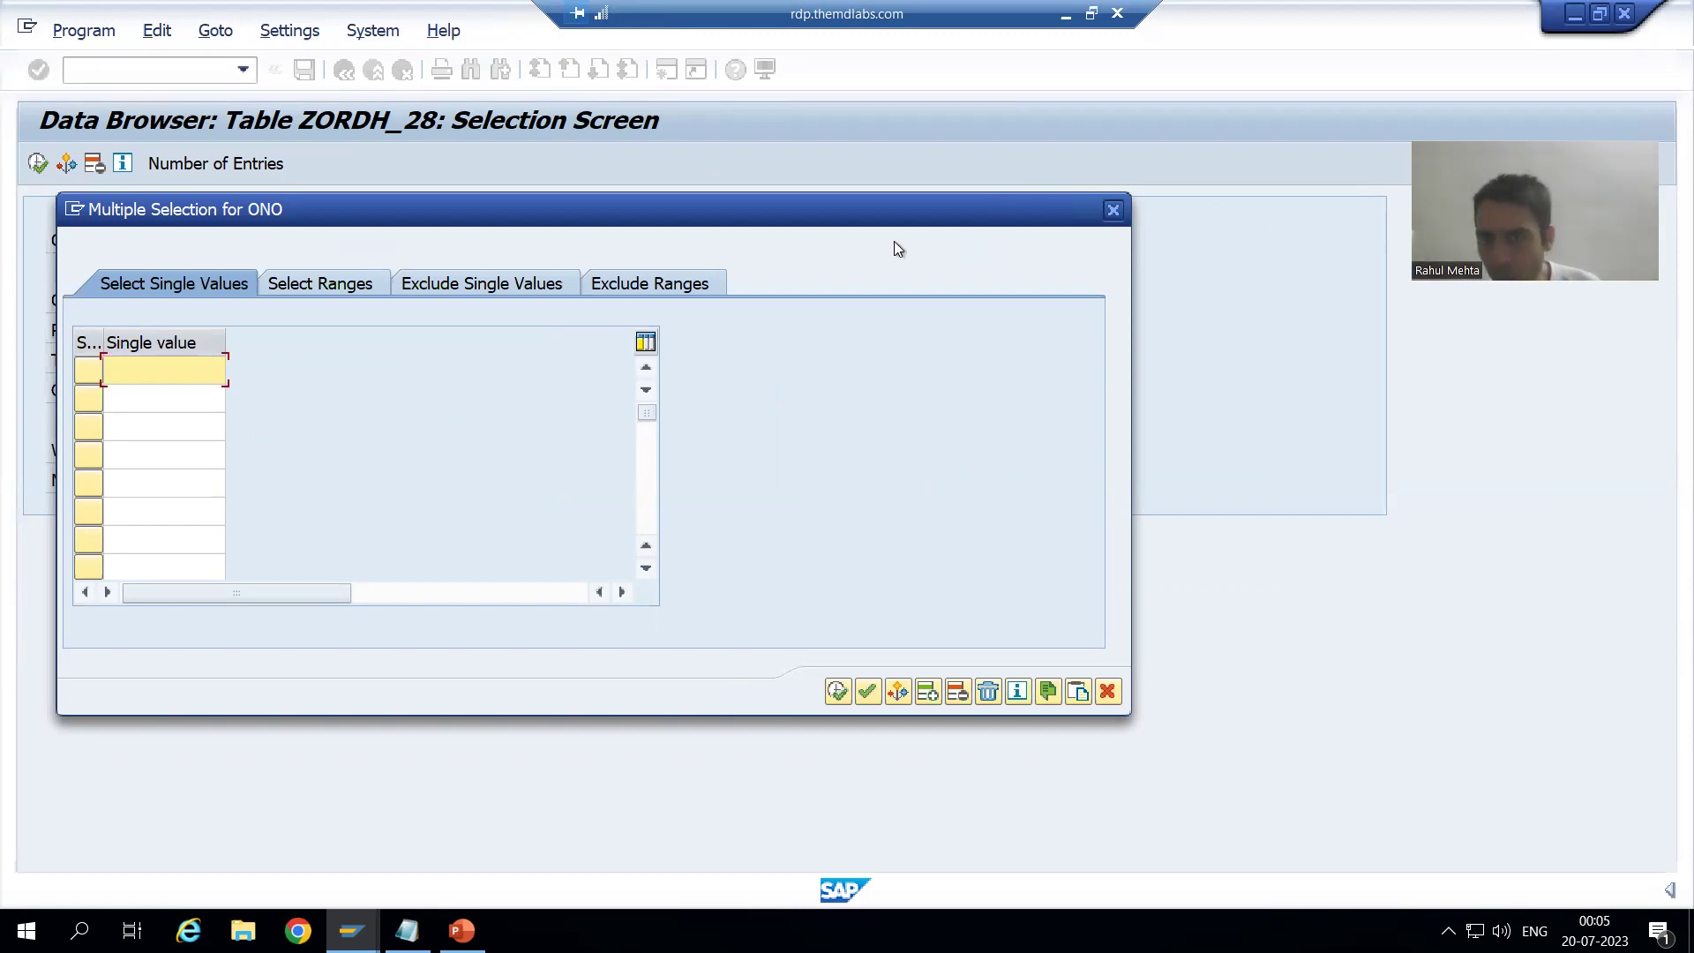
{"action": "left_click", "coordinate": [1112, 210]}
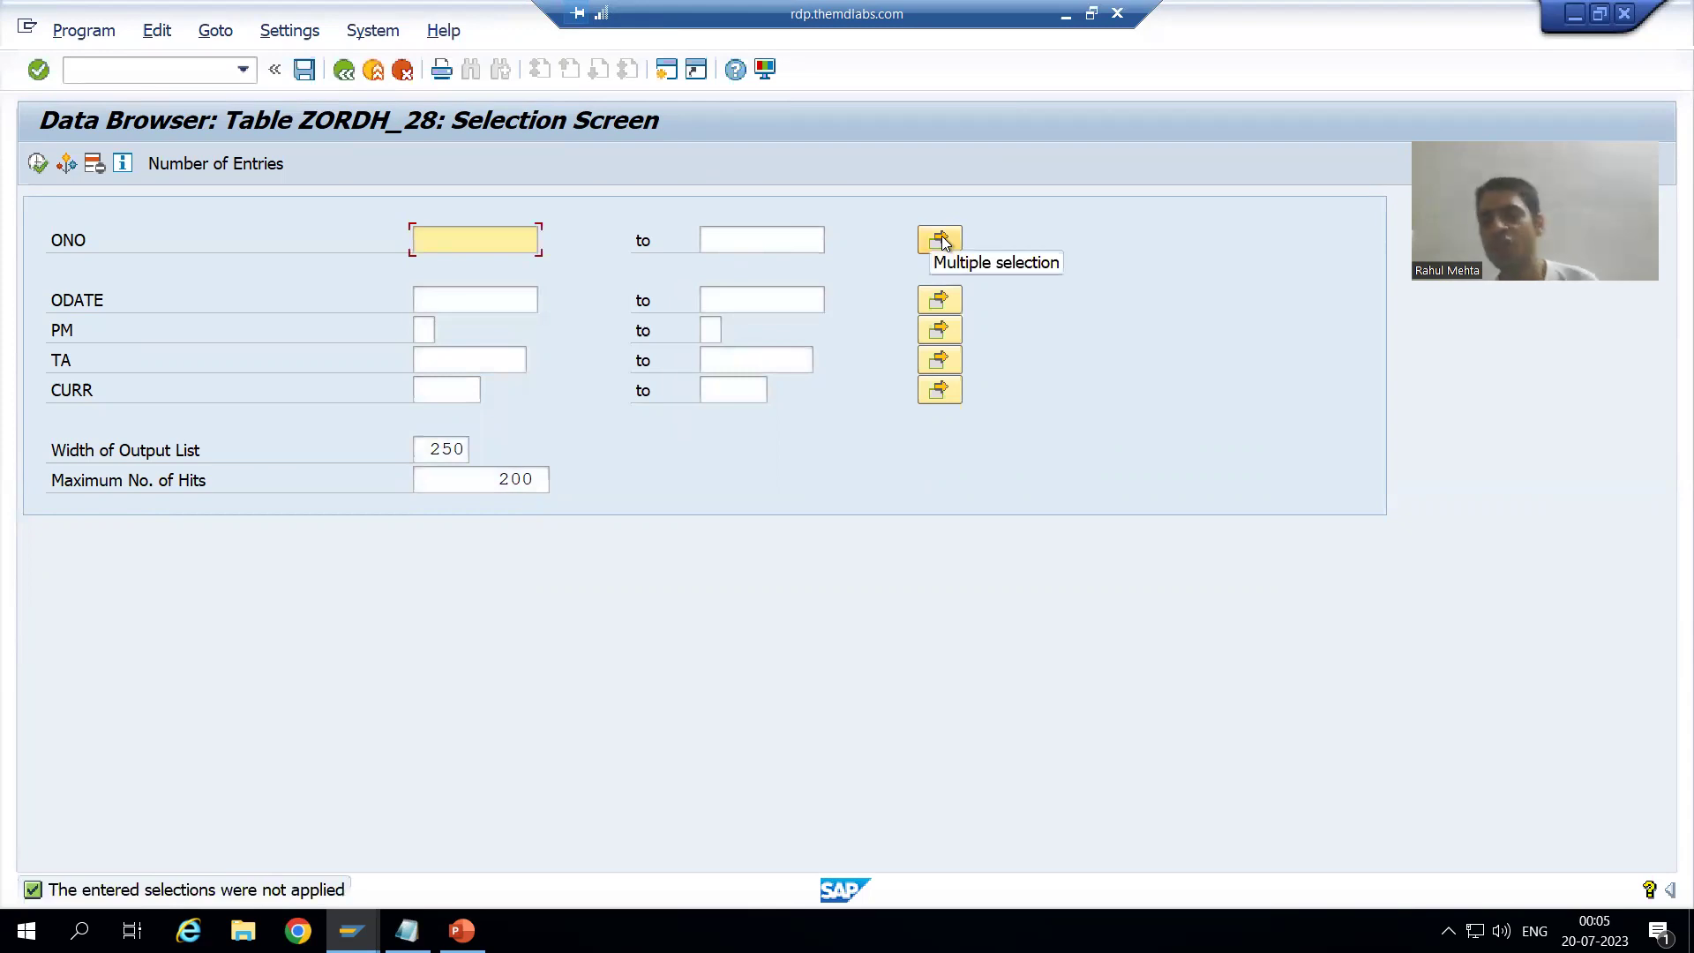
{"action": "key", "text": "alt+Tab"}
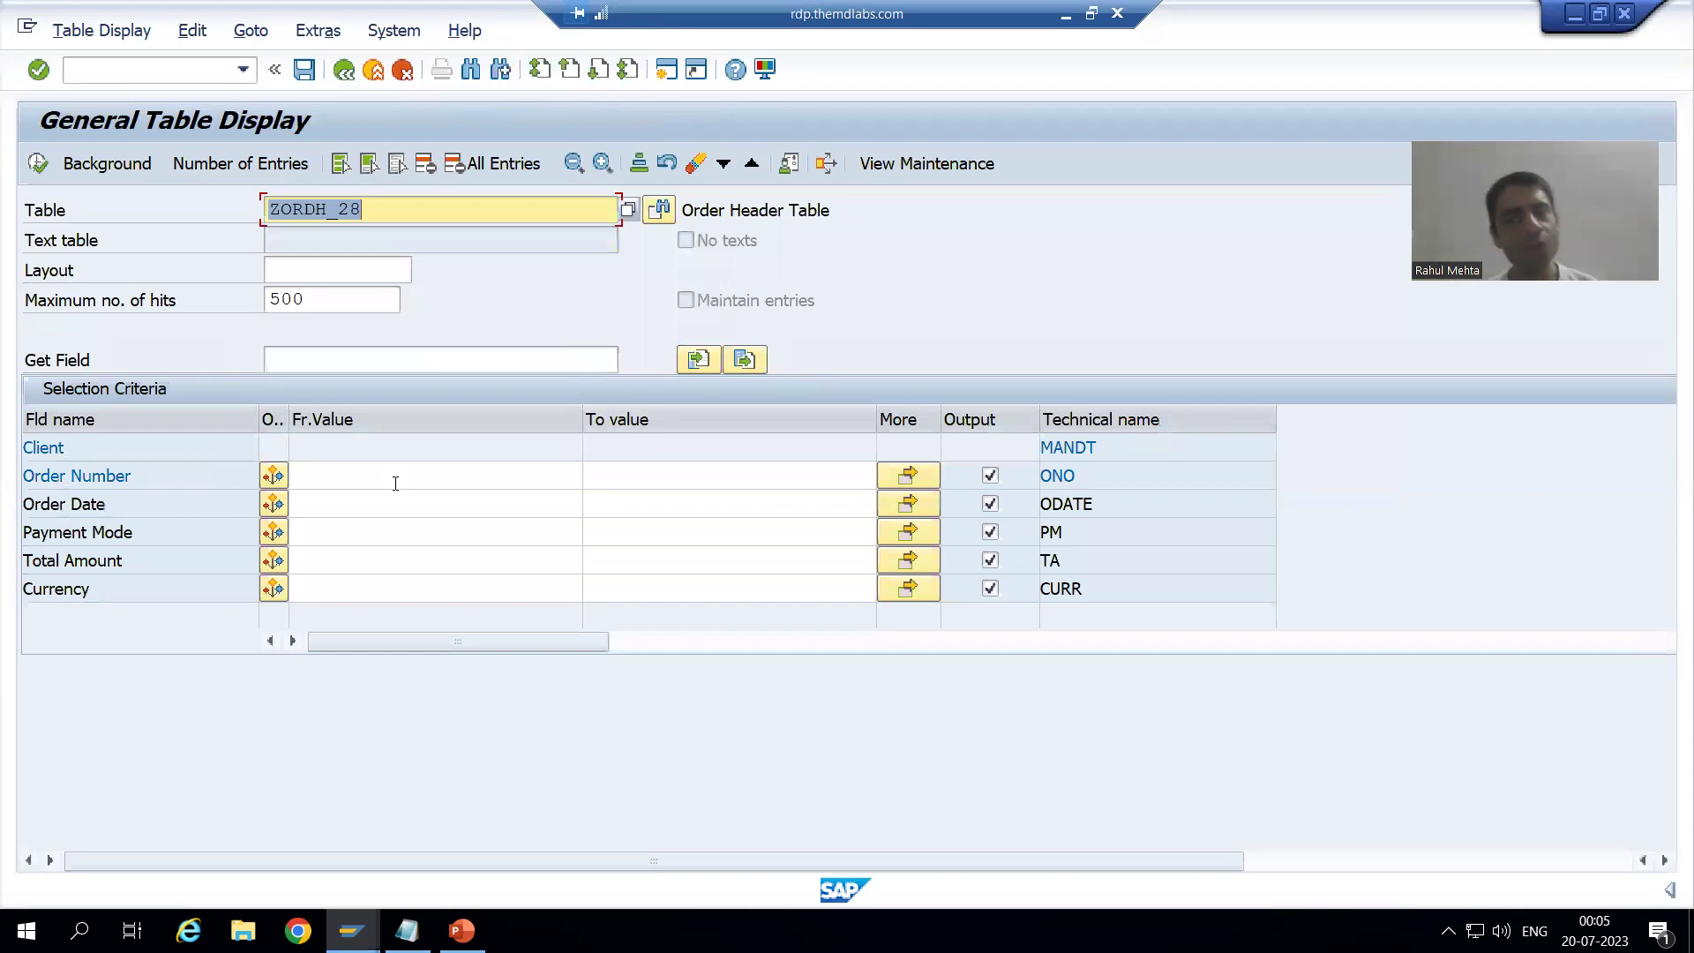
{"action": "left_click", "coordinate": [331, 476]}
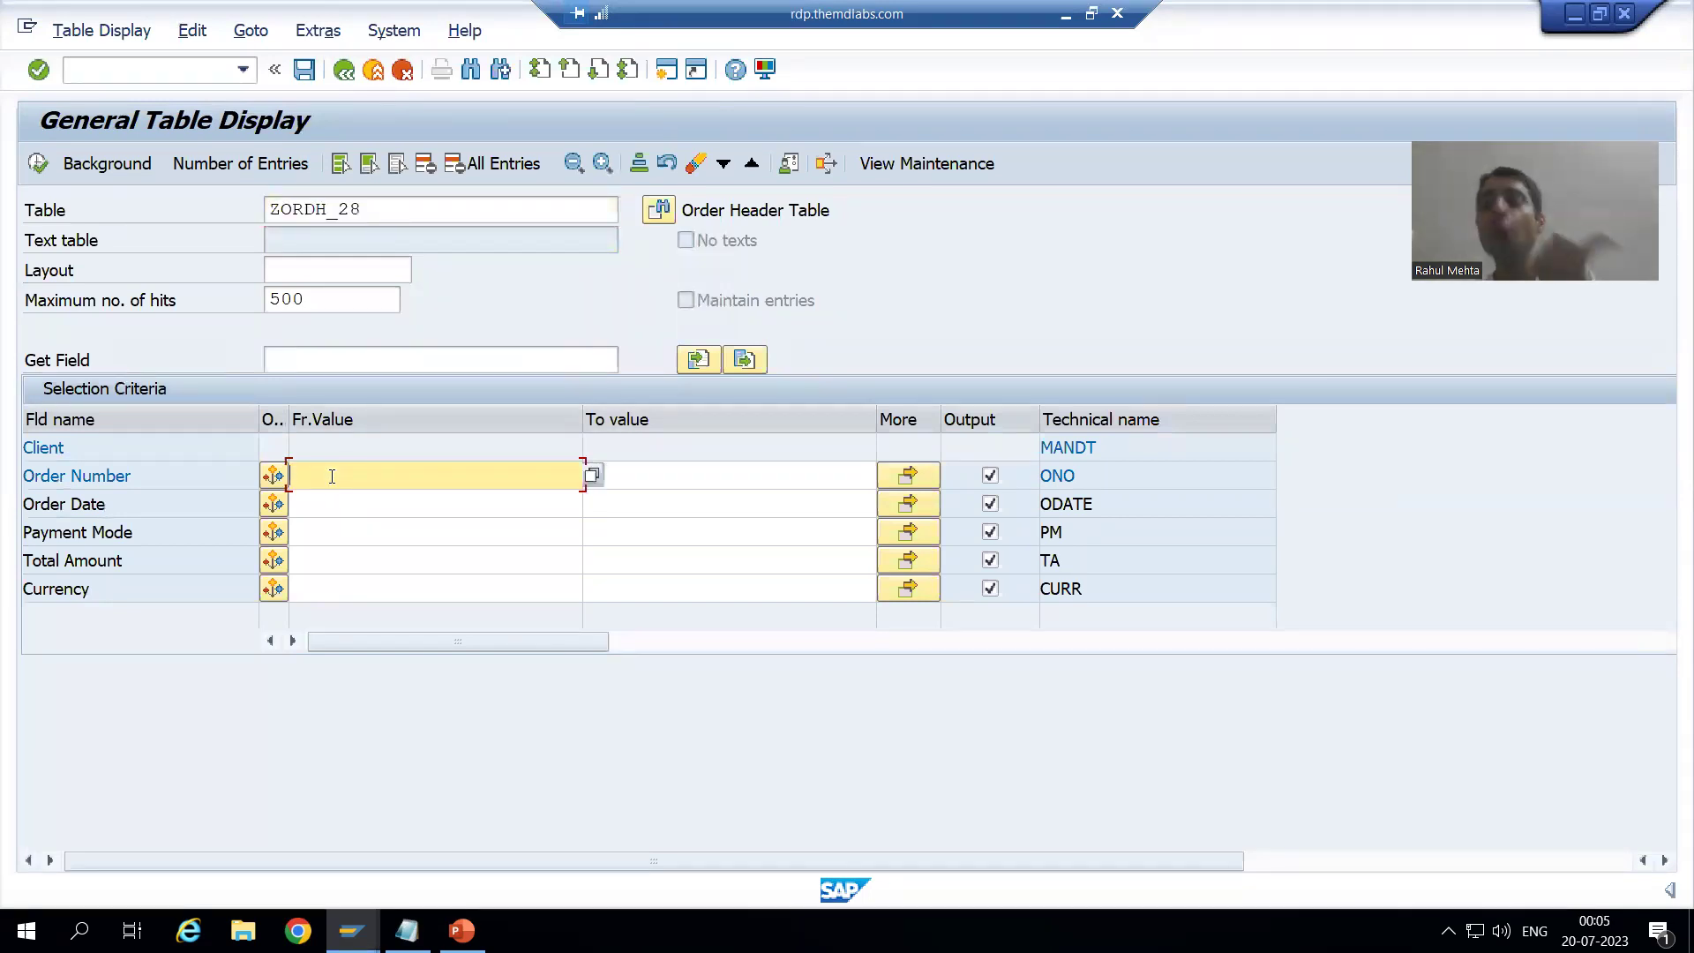
{"action": "left_click", "coordinate": [632, 473]}
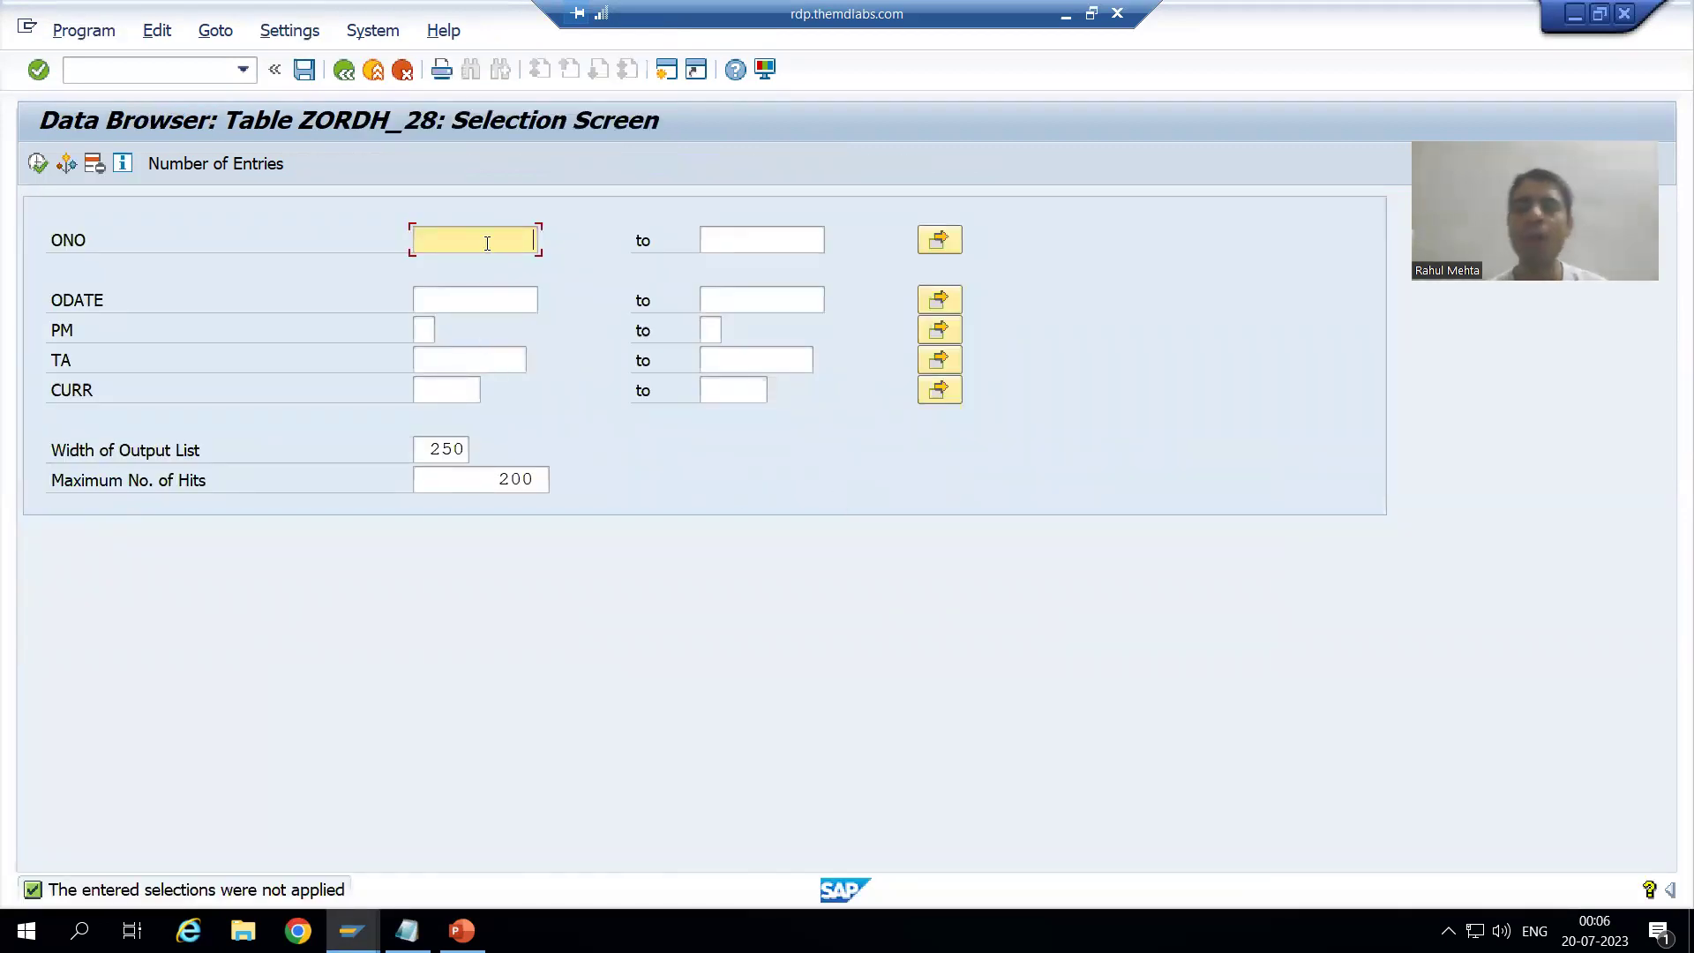
Step: In the Data Browser, list the ZORDH_28 entries with ONO 1, and switch back to General Table Display
{"action": "type", "text": "1"}
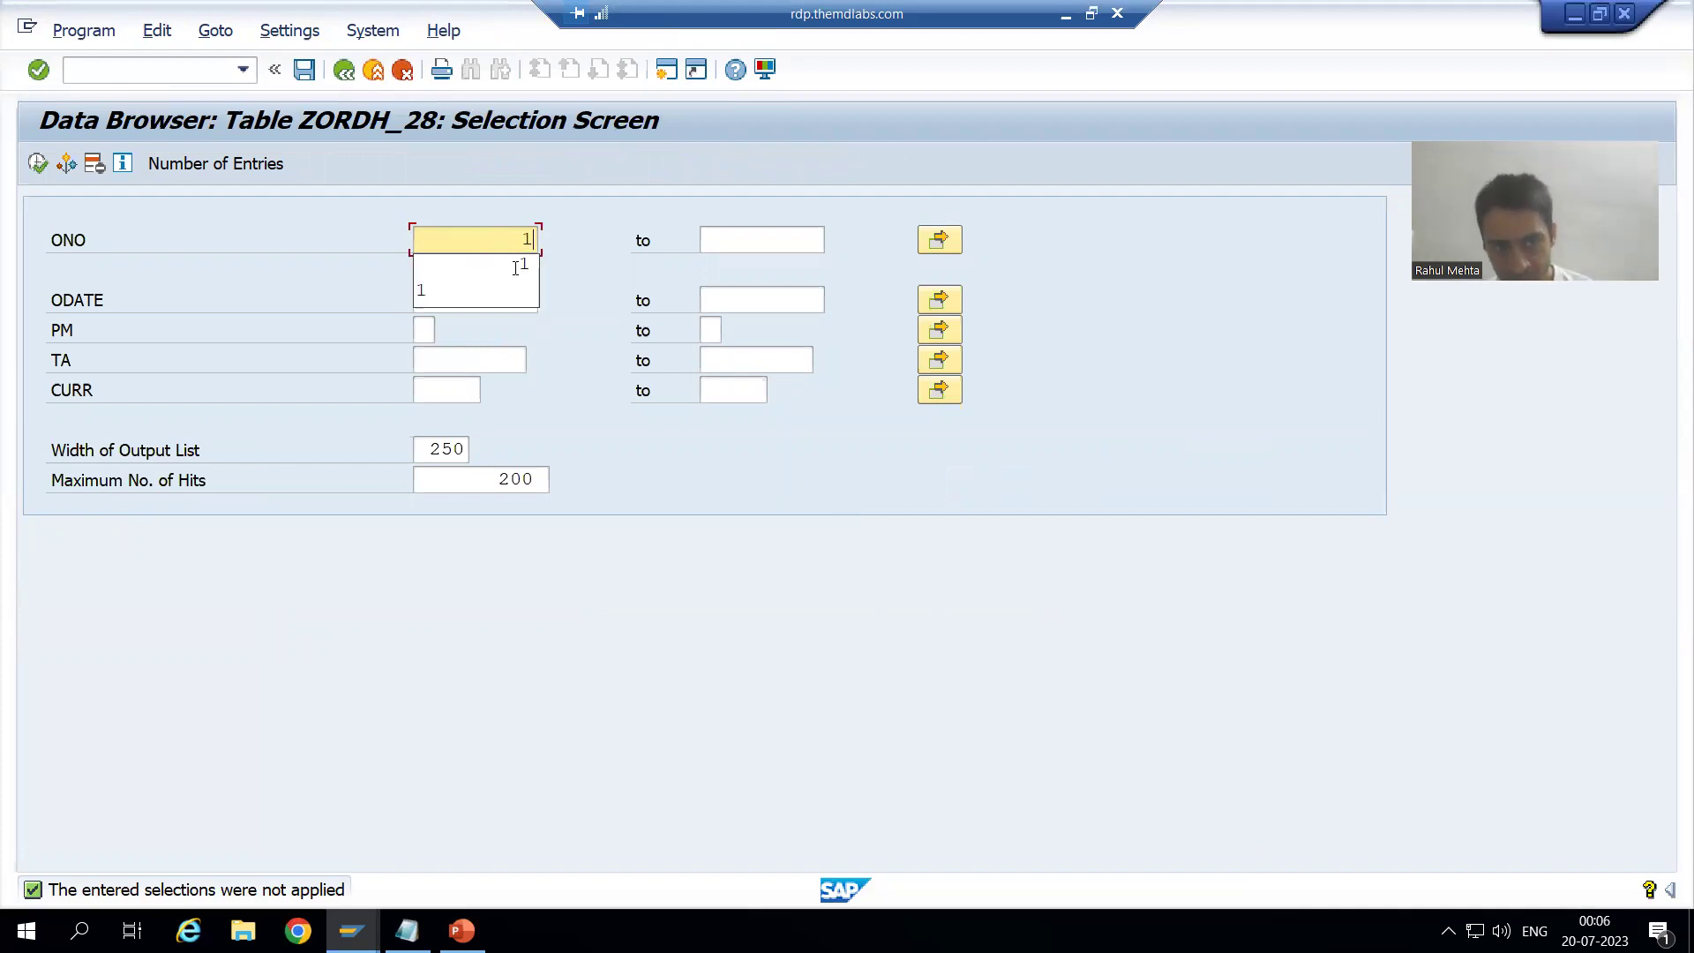
{"action": "left_click", "coordinate": [512, 267]}
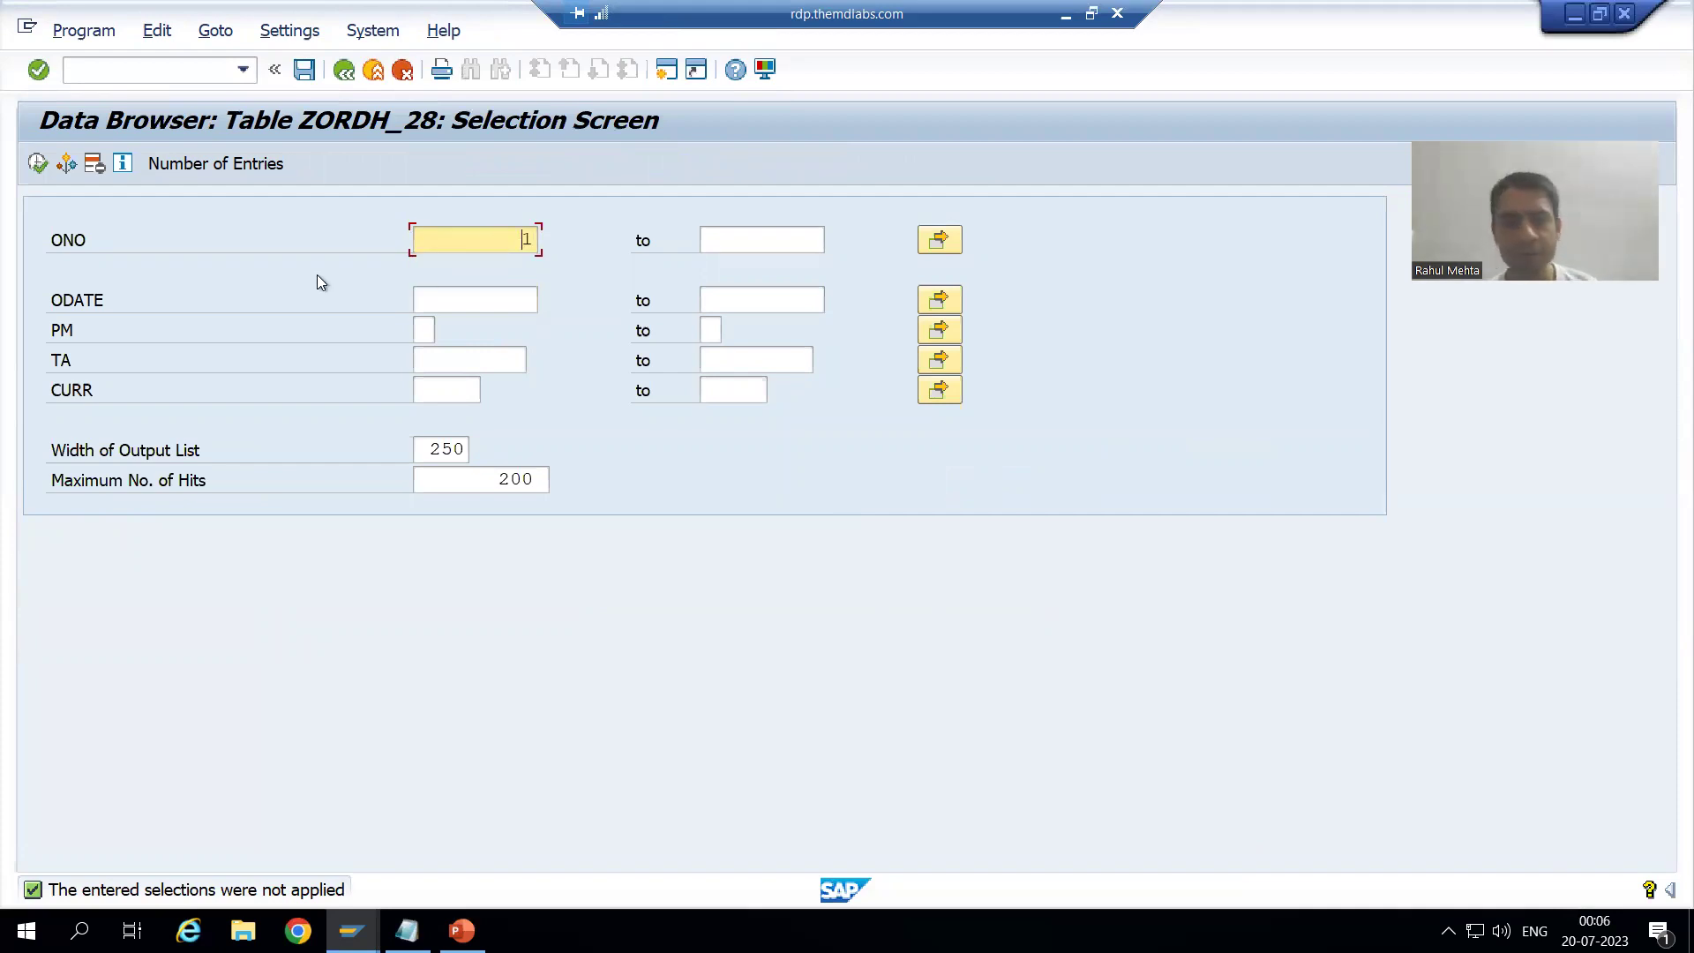
{"action": "left_click", "coordinate": [38, 165]}
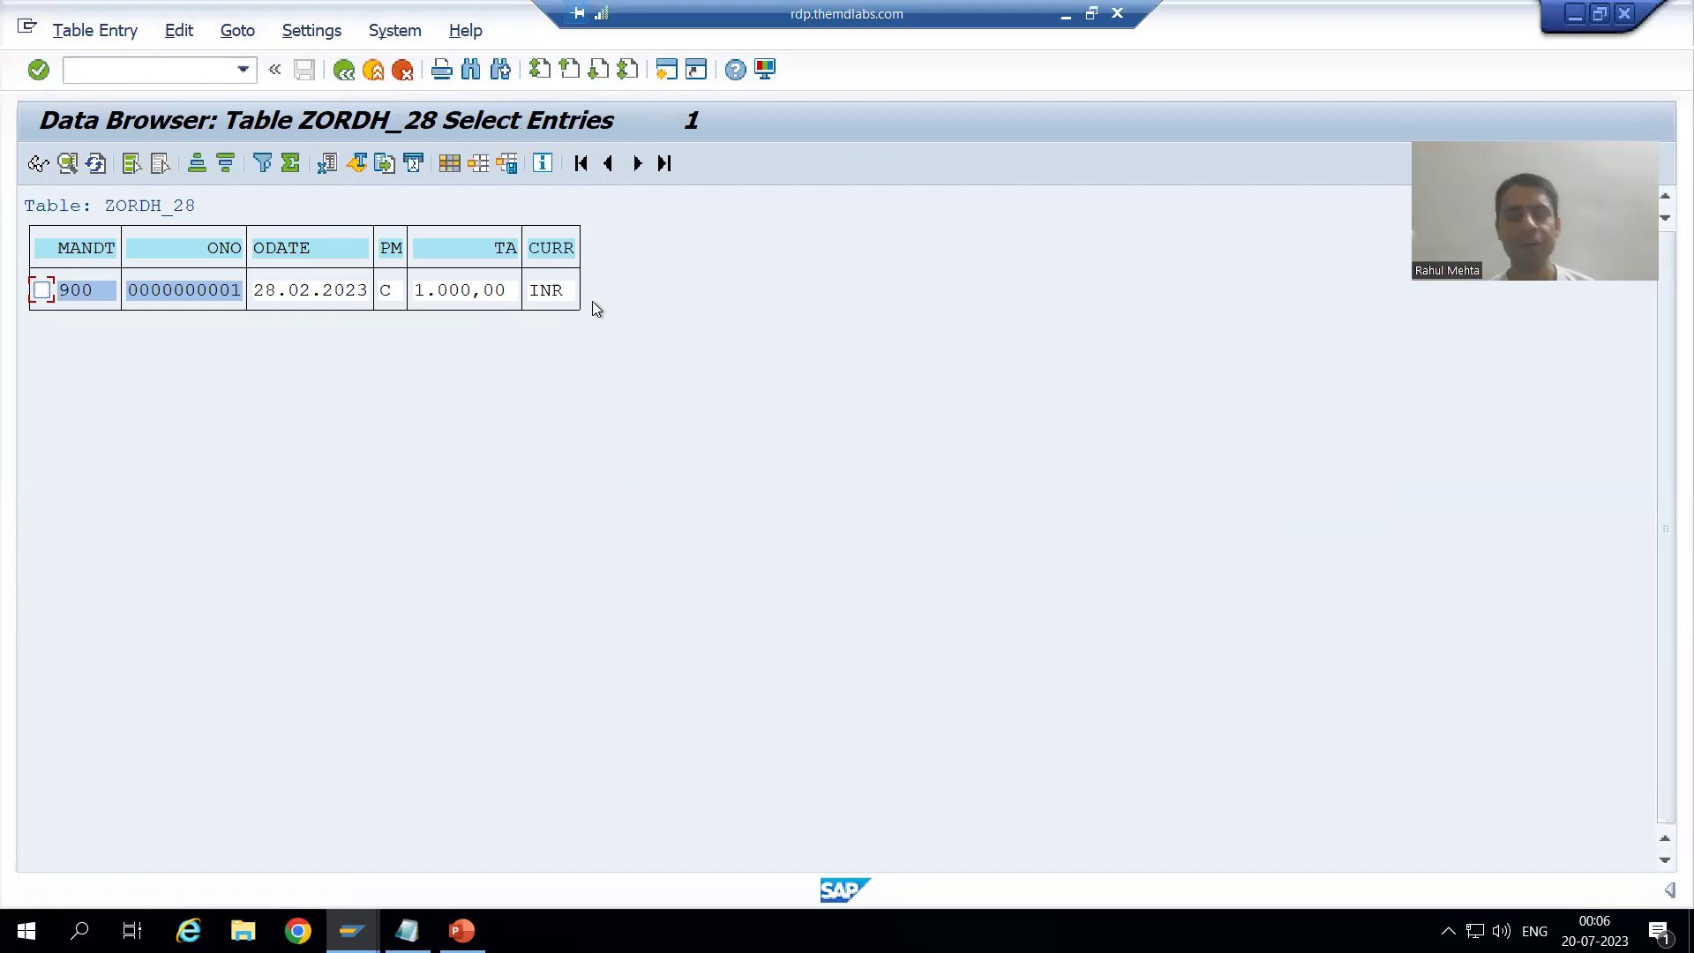
{"action": "key", "text": "F3"}
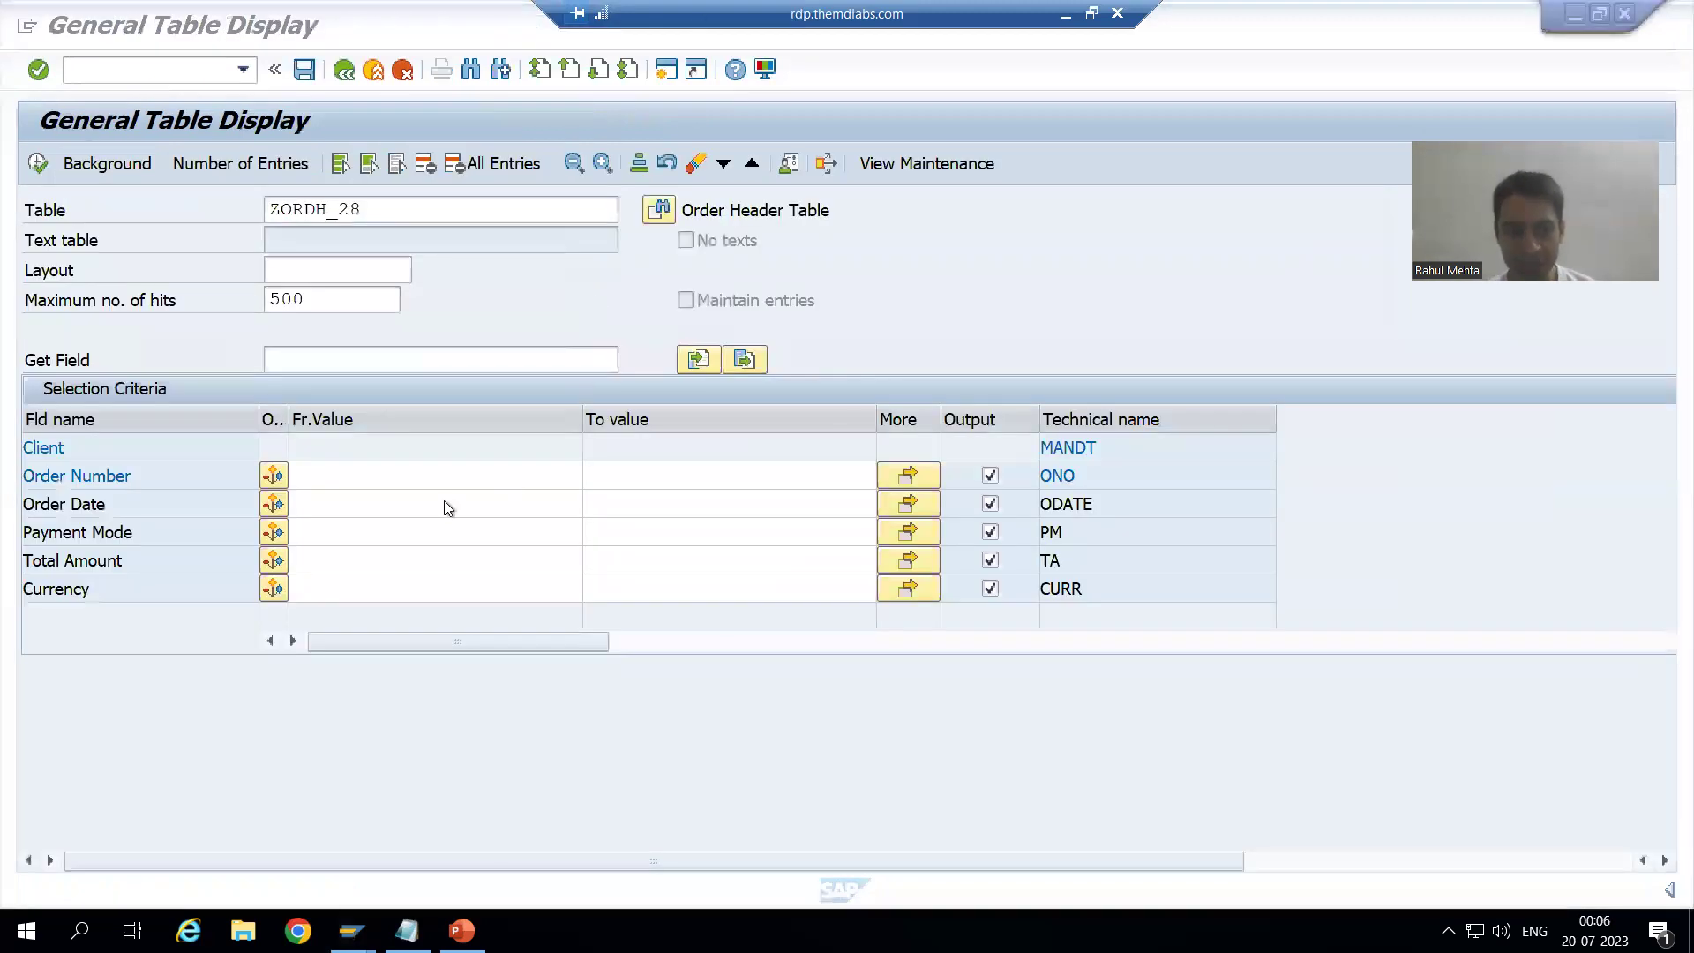
Step: In General Table Display, list the entries with Order Number 1, and select the resulting row
{"action": "left_click", "coordinate": [316, 477]}
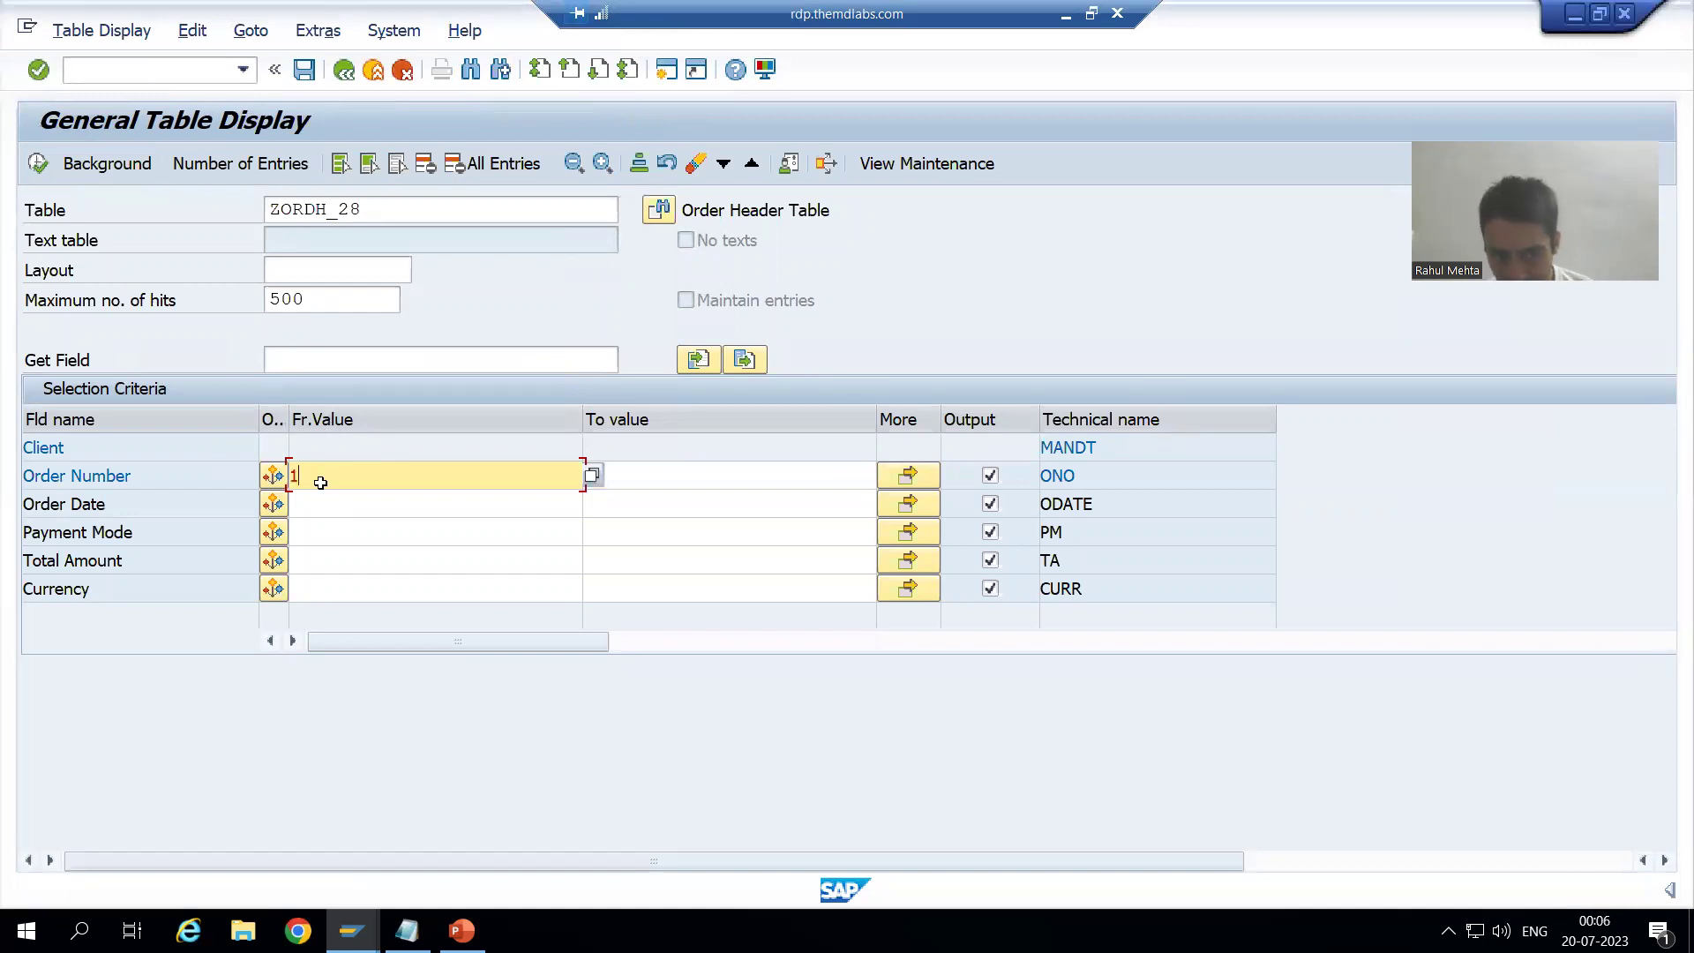
{"action": "type", "text": "1"}
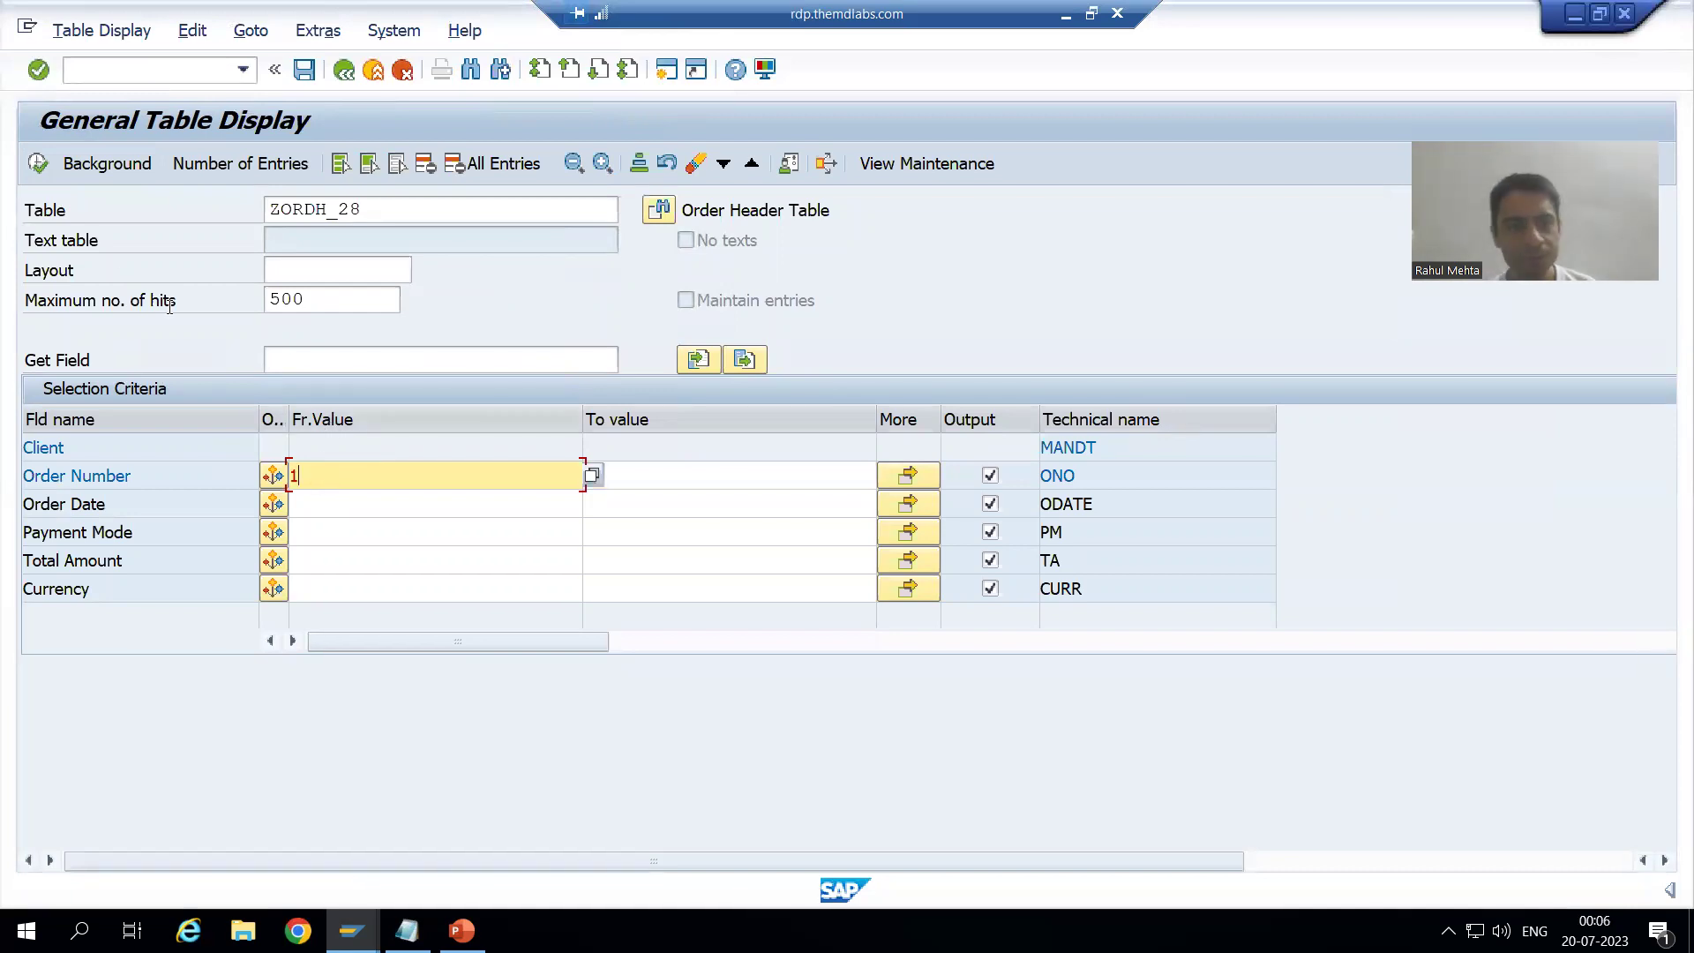
{"action": "left_click", "coordinate": [37, 165]}
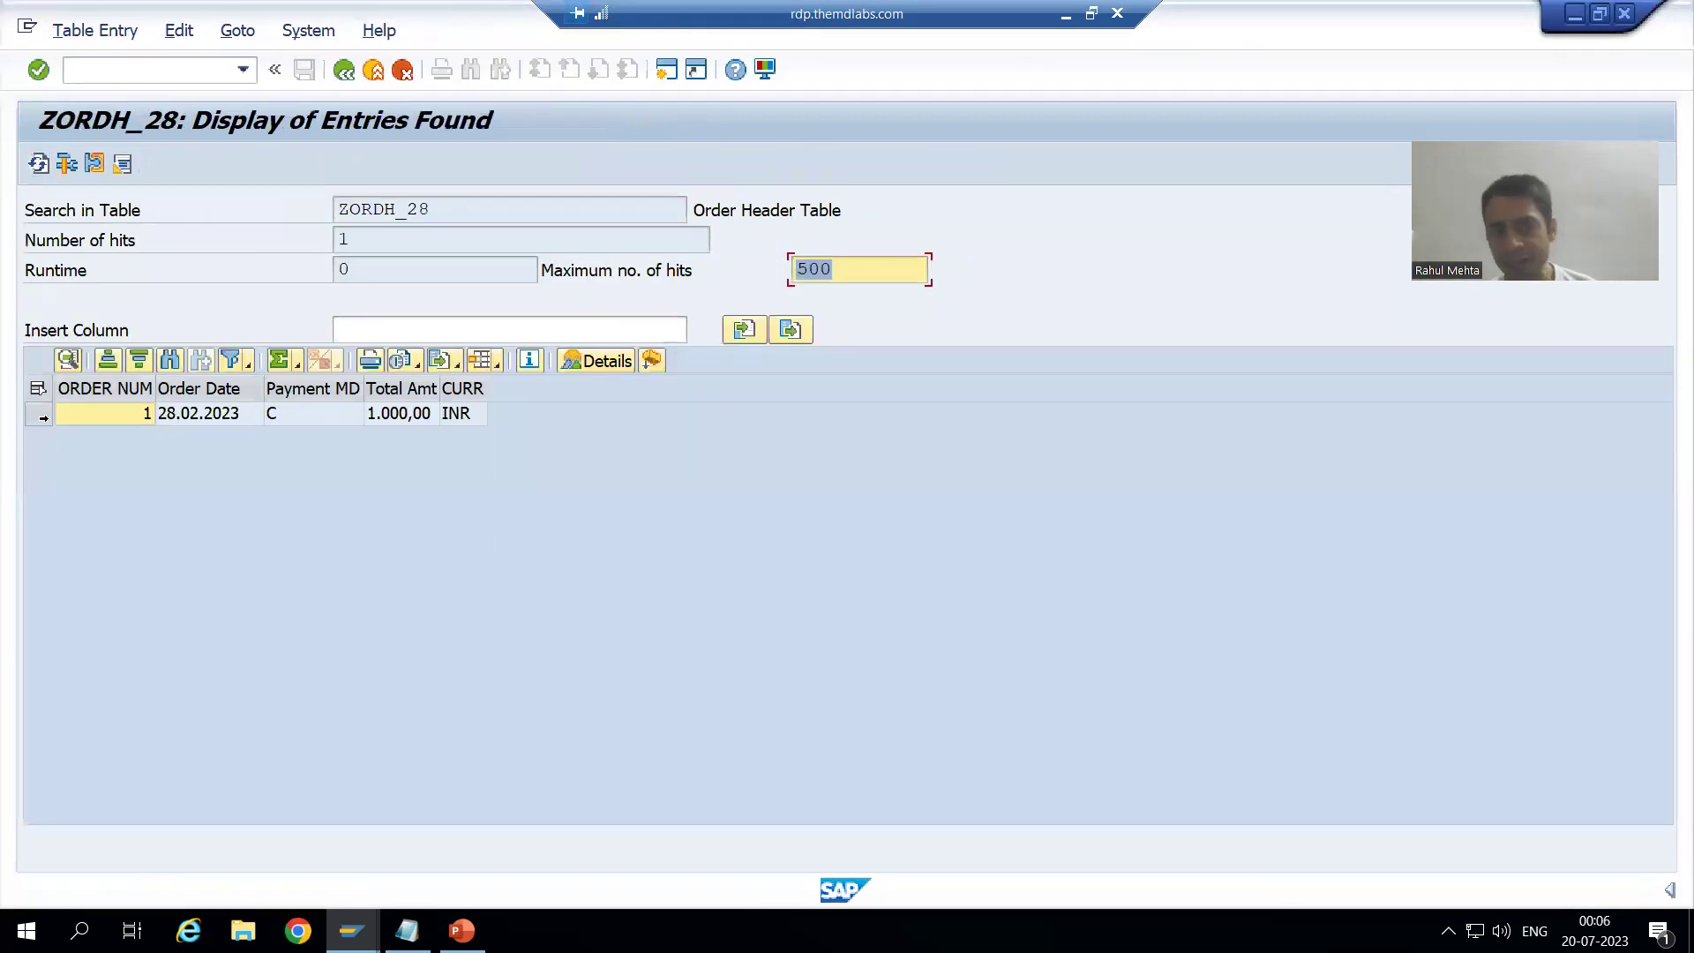
{"action": "left_click", "coordinate": [39, 414]}
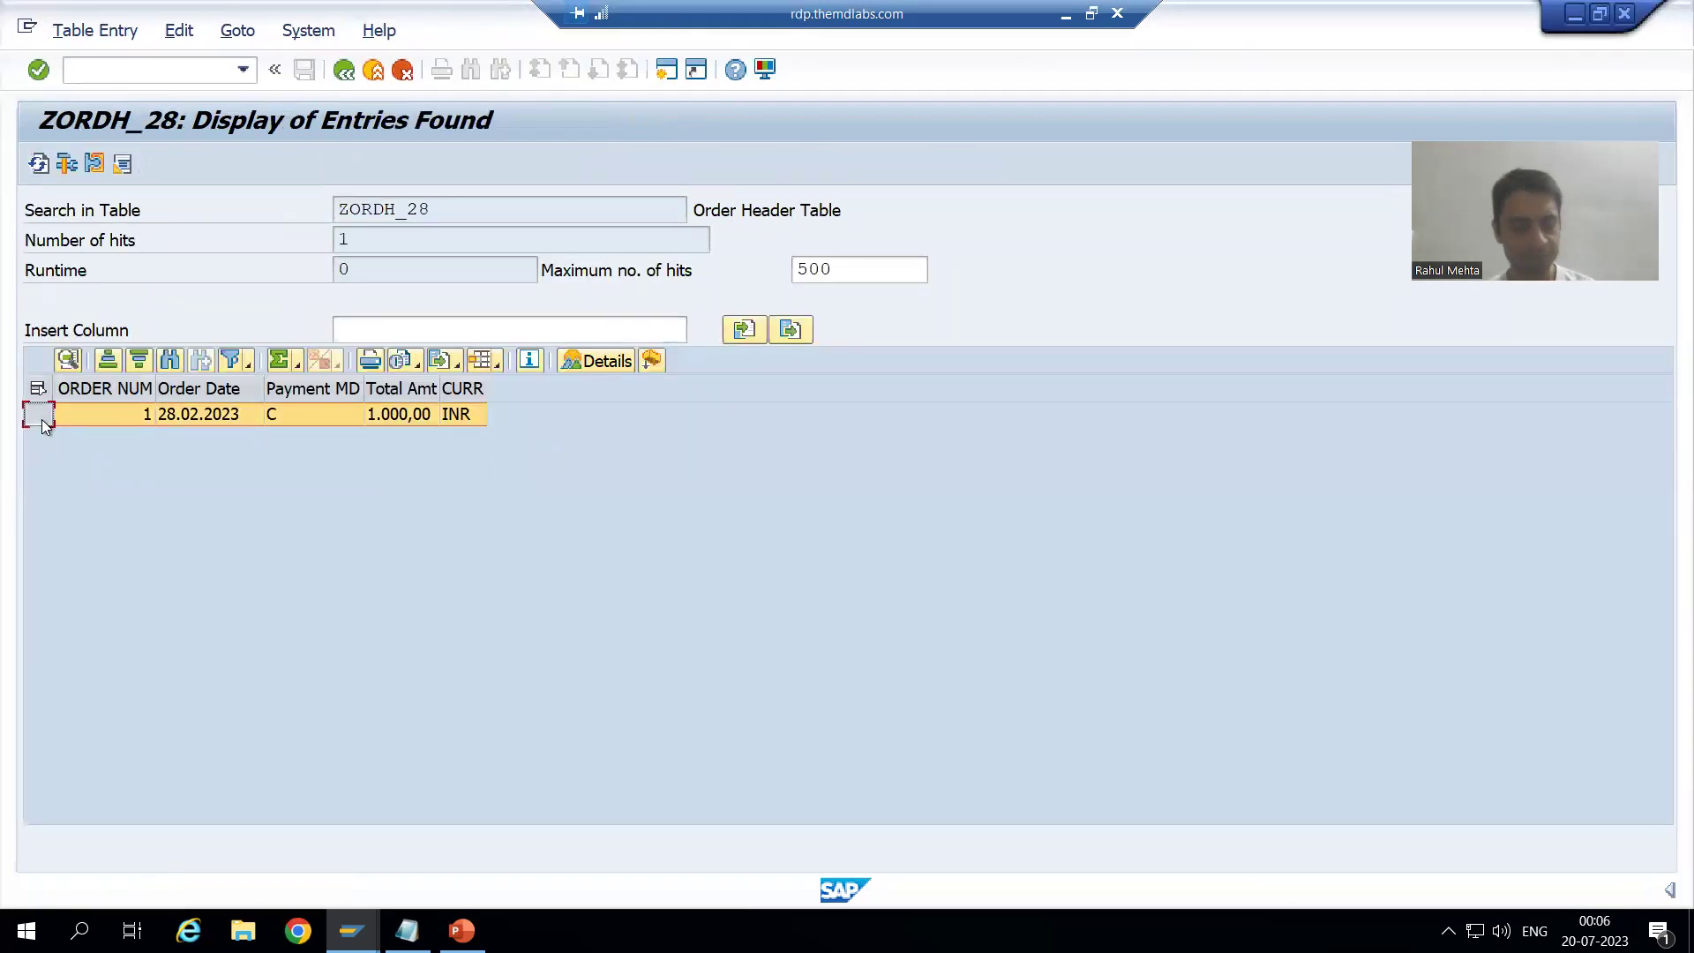
{"action": "double_click", "coordinate": [40, 420]}
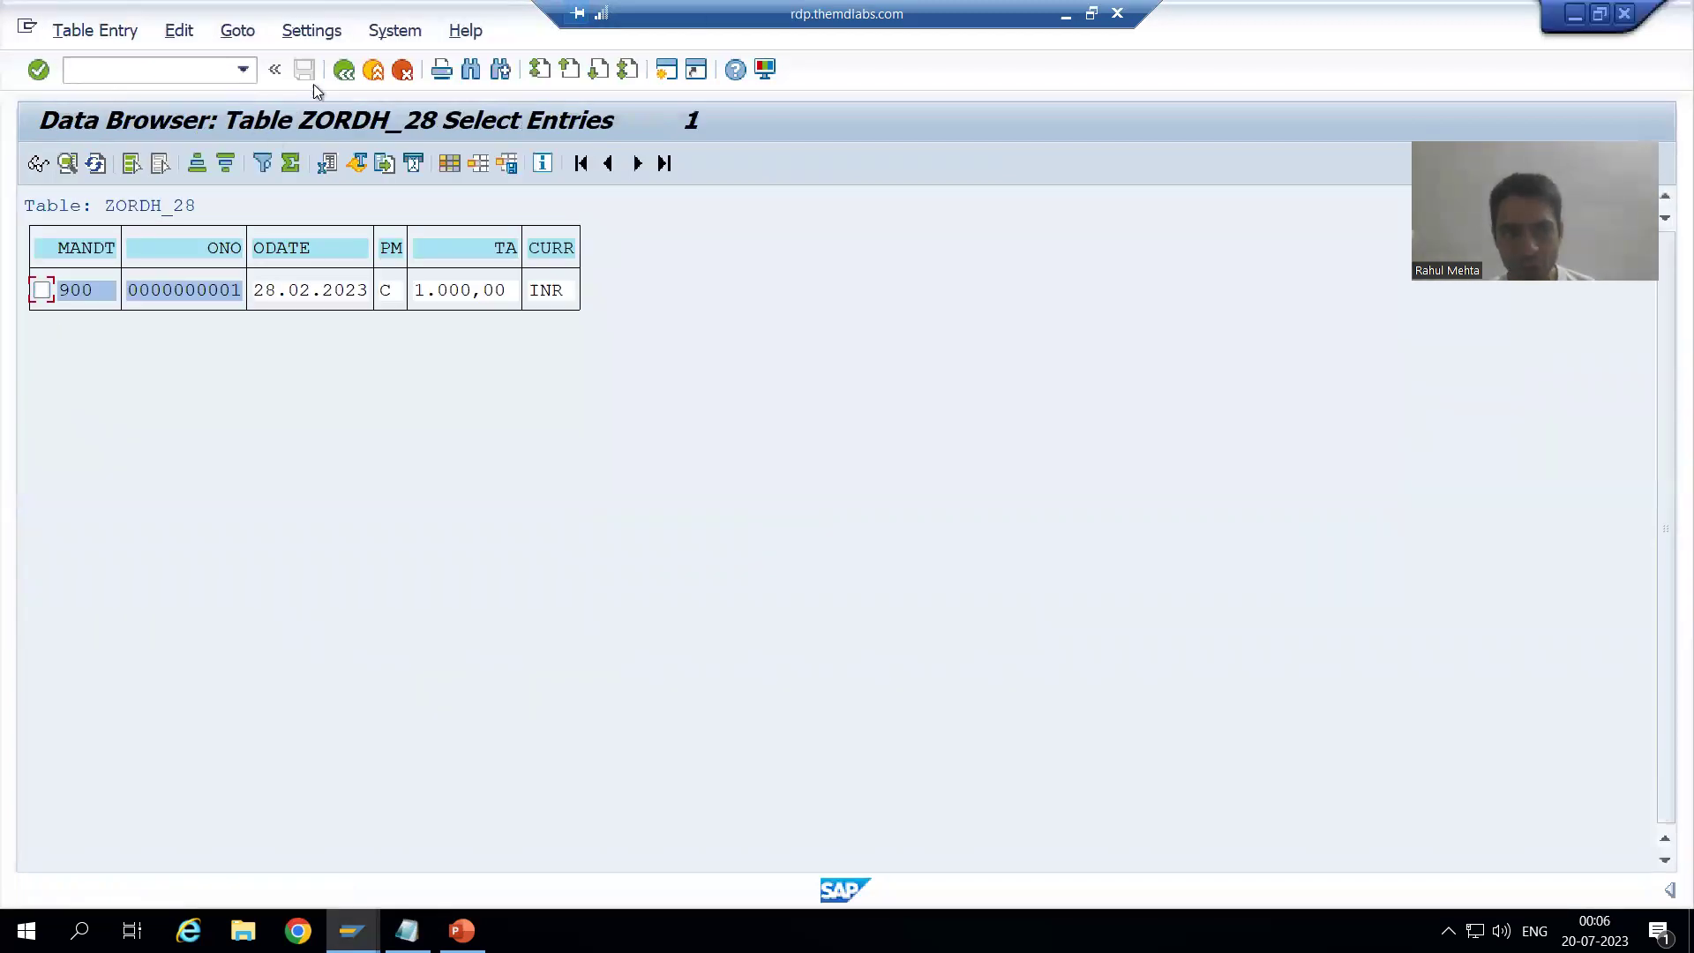
Step: In the Data Browser, extend the ONO range to 1 through 10 and list the matching entries
{"action": "left_click", "coordinate": [346, 71]}
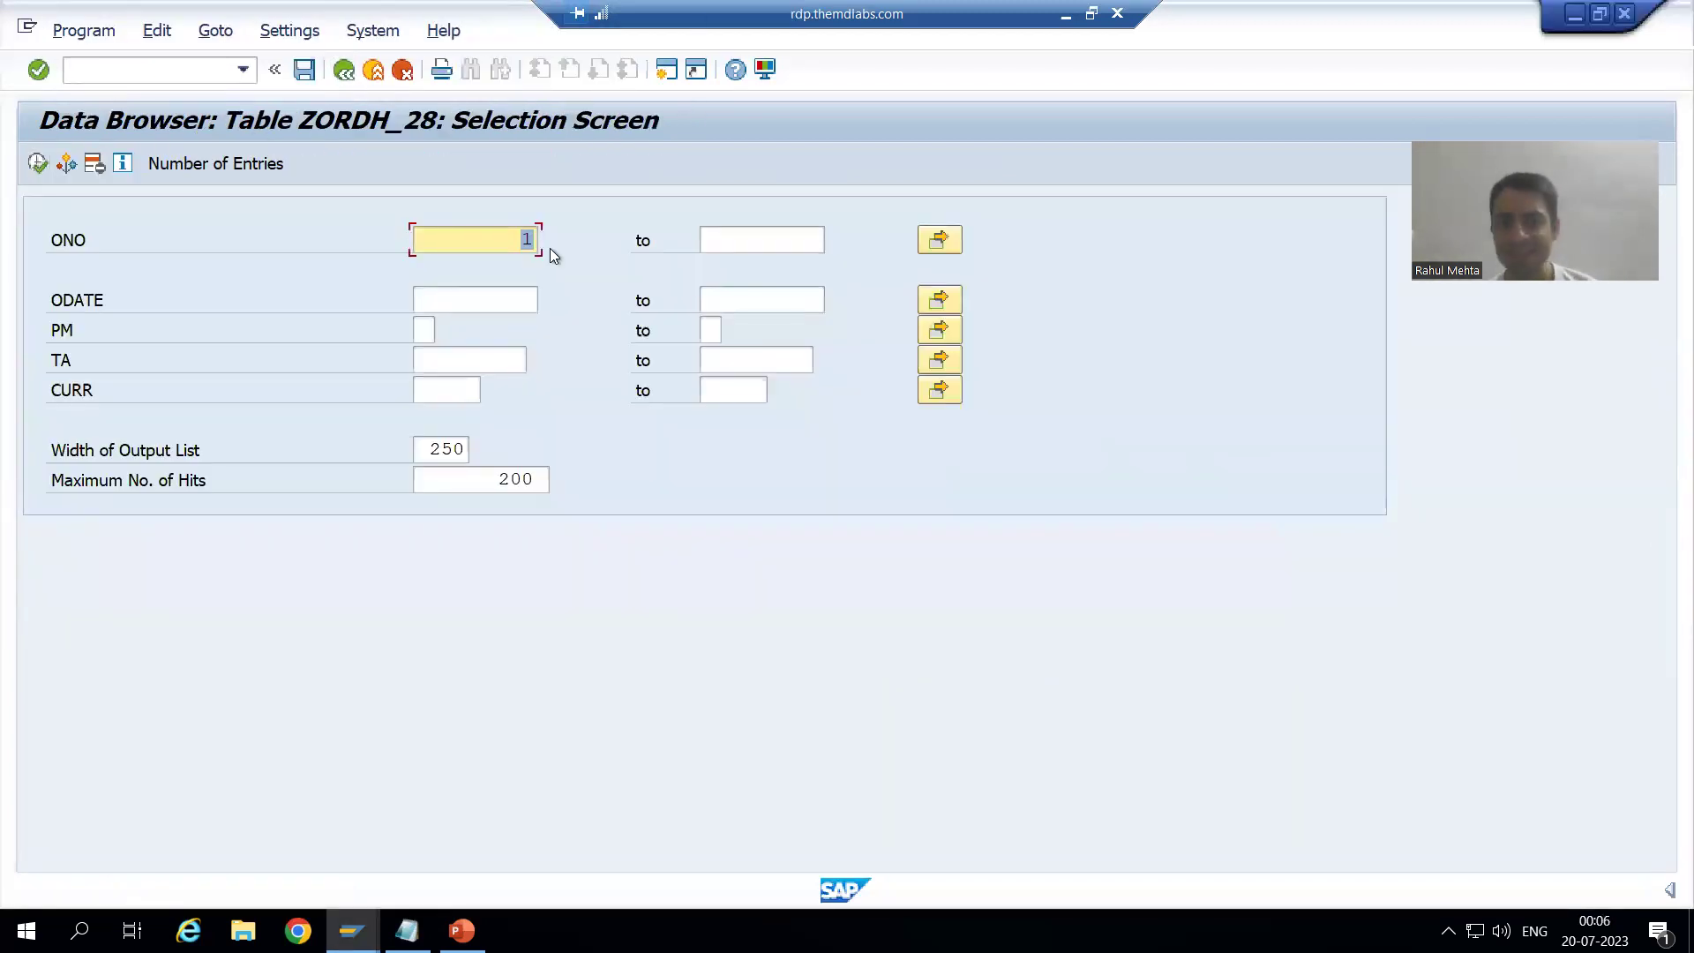
{"action": "left_click", "coordinate": [788, 250]}
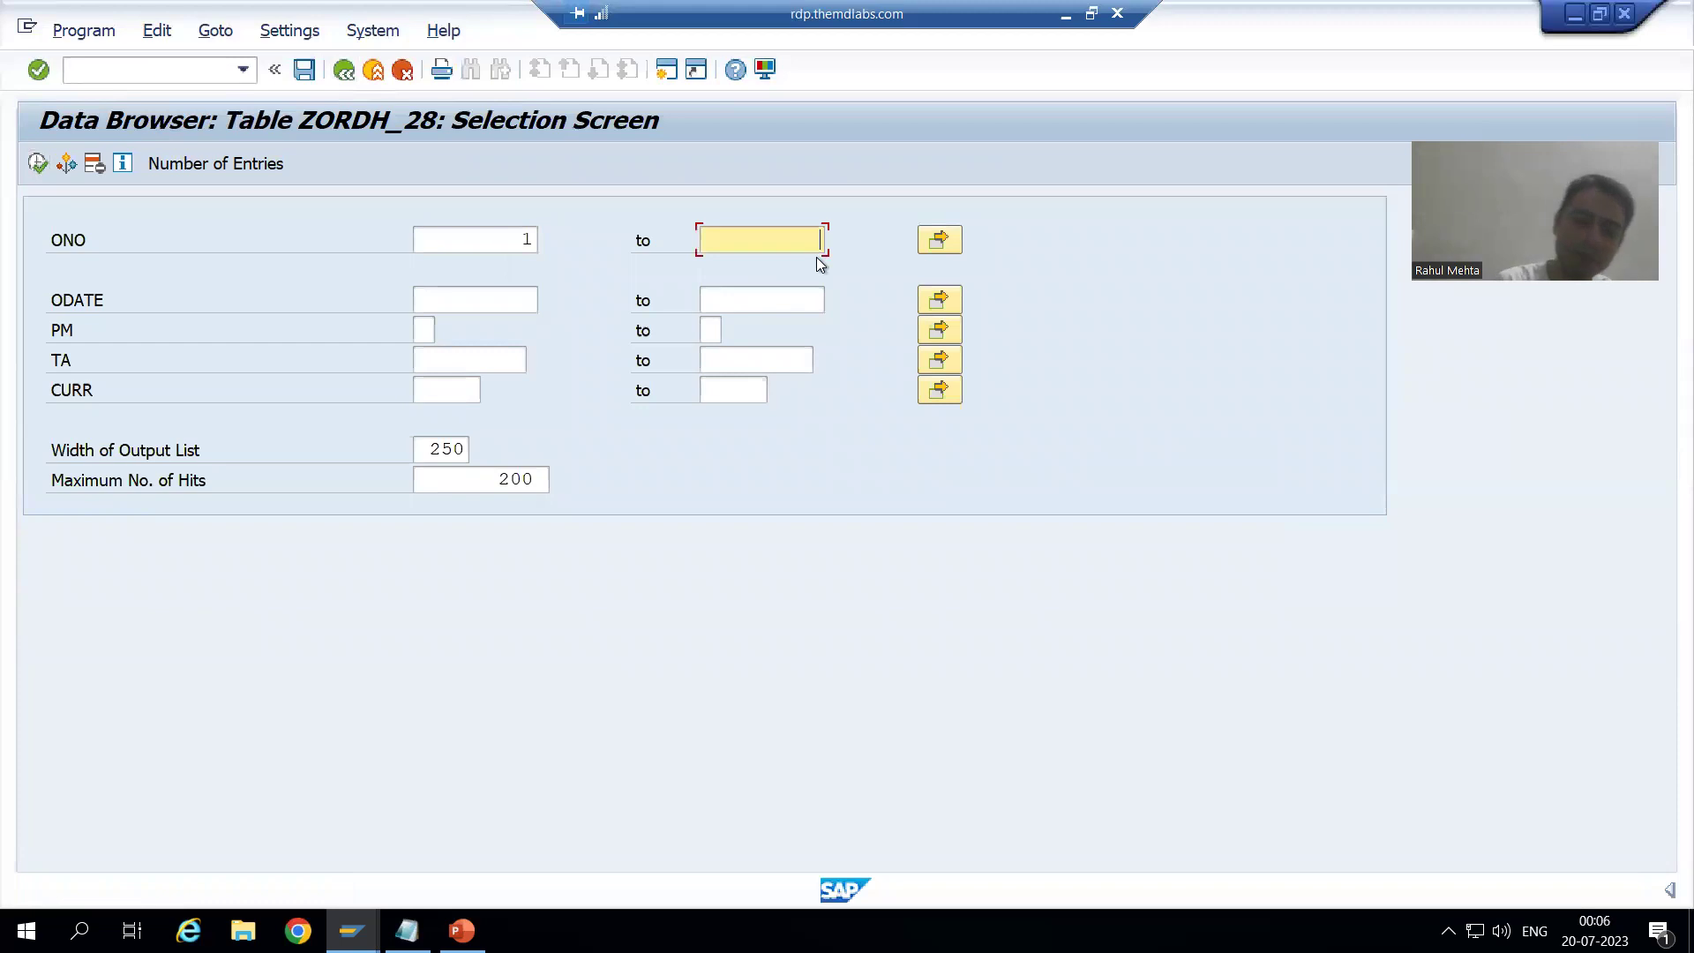
{"action": "type", "text": "10"}
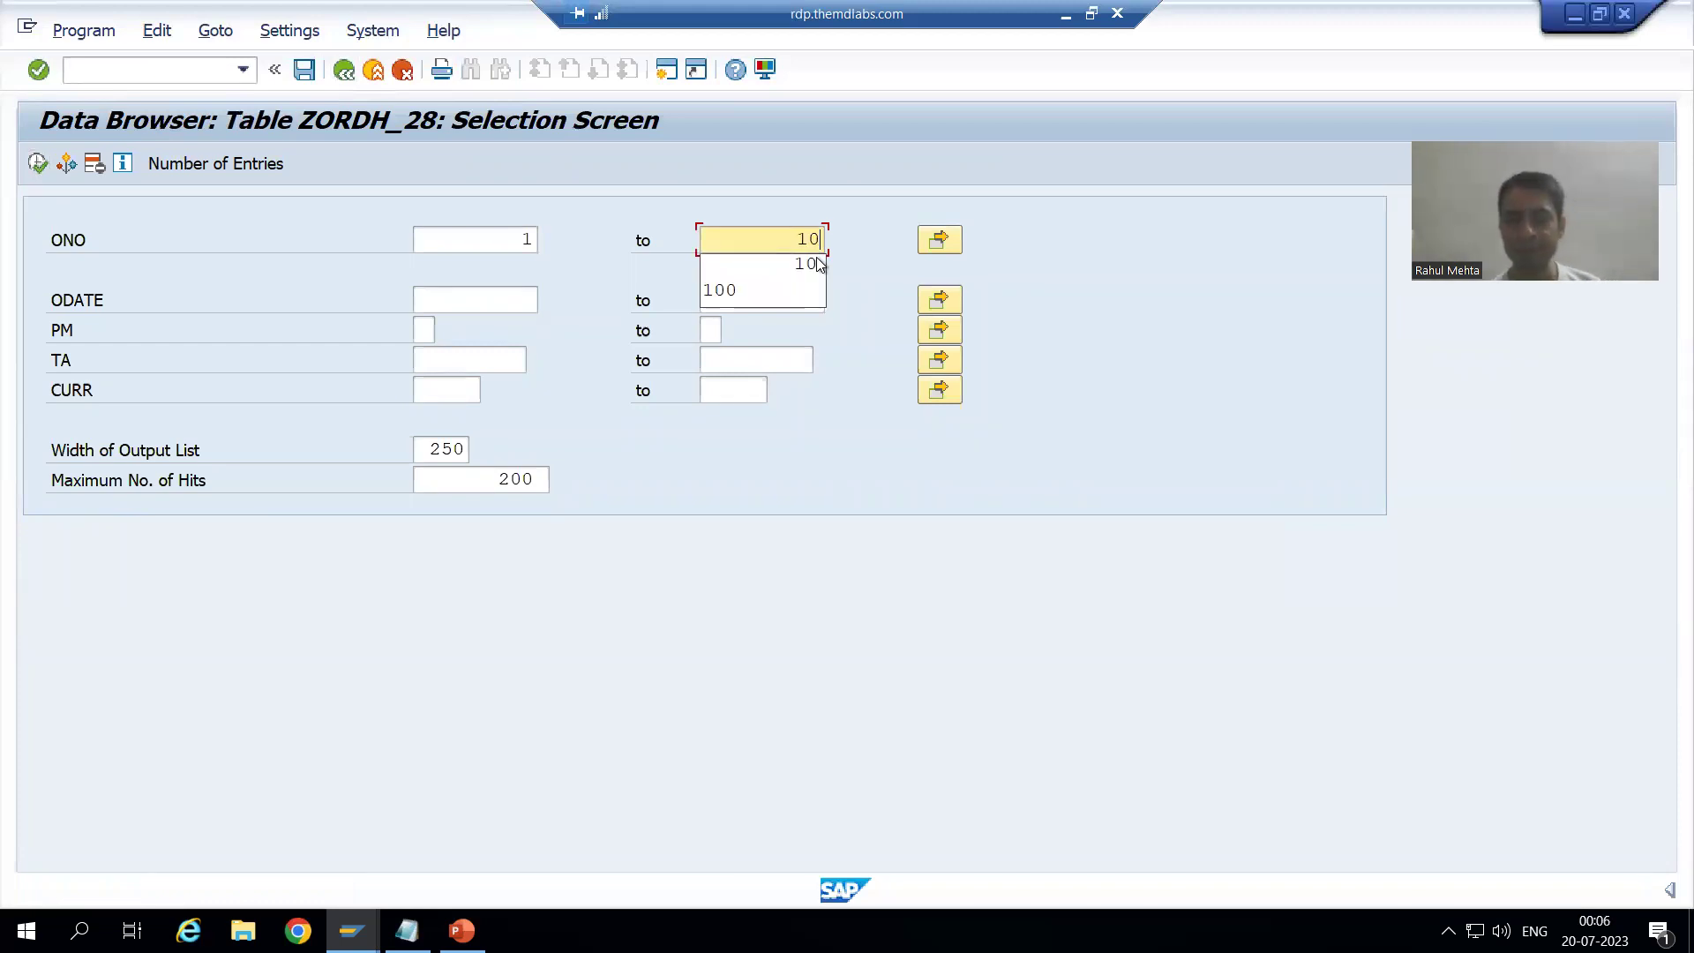
{"action": "left_click", "coordinate": [37, 165]}
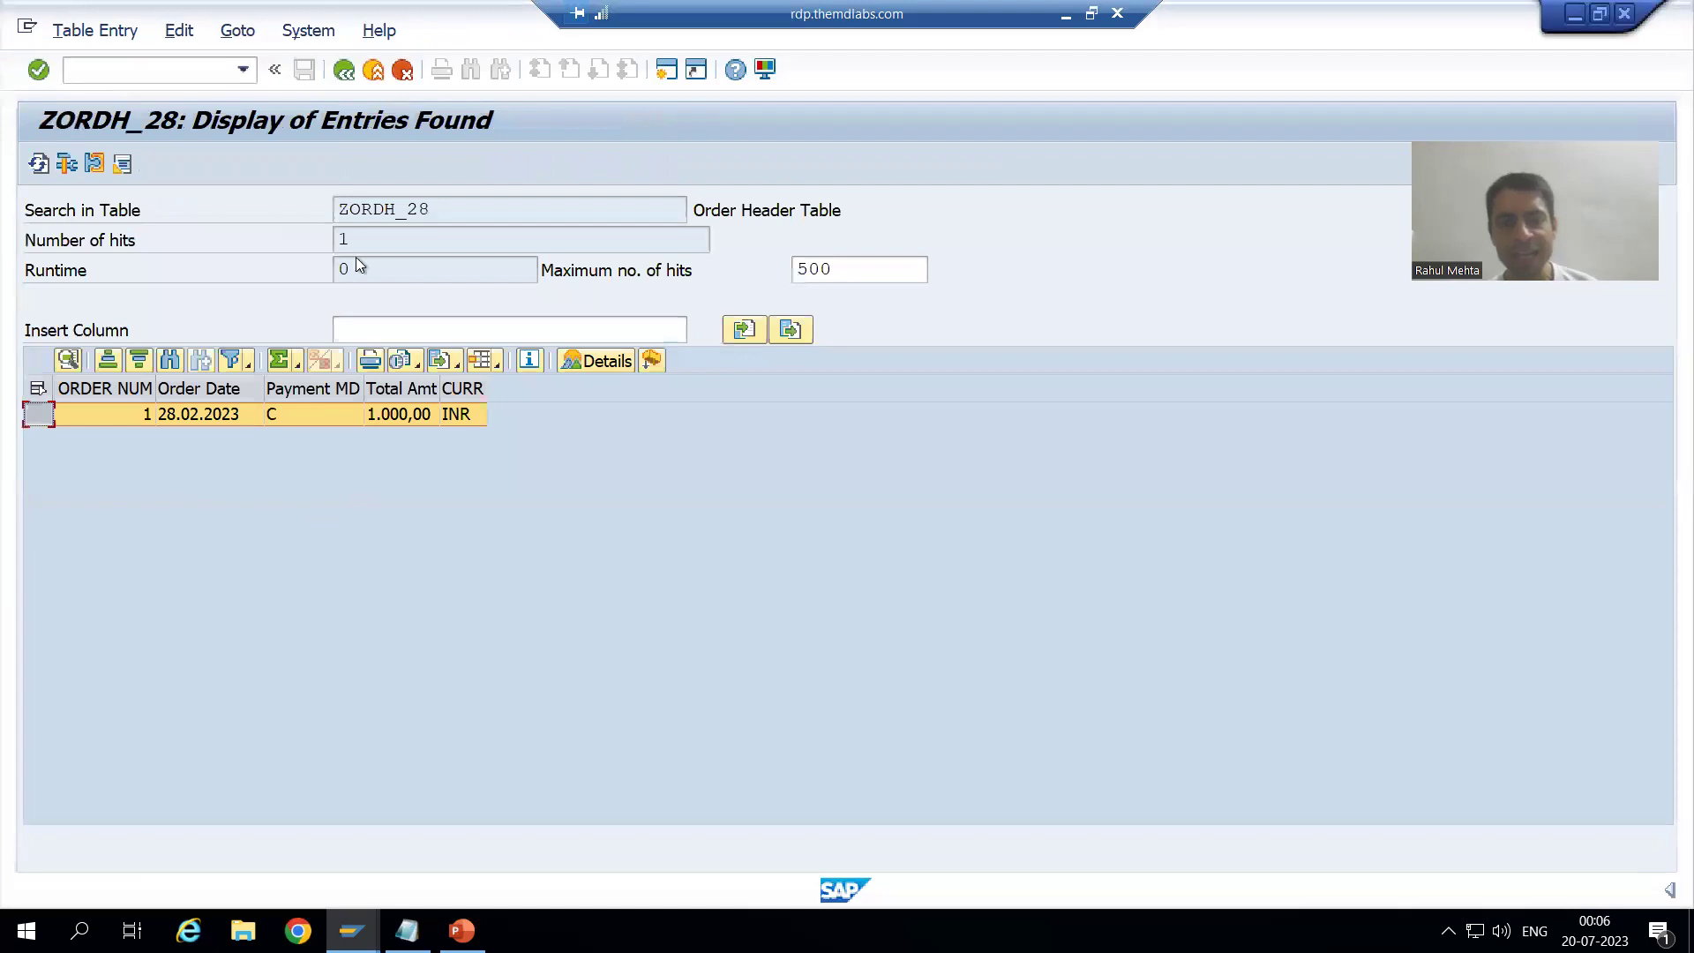
Step: On the General Table Display selection screen, extend the Order Number range with the upper value 10
{"action": "left_click", "coordinate": [344, 70]}
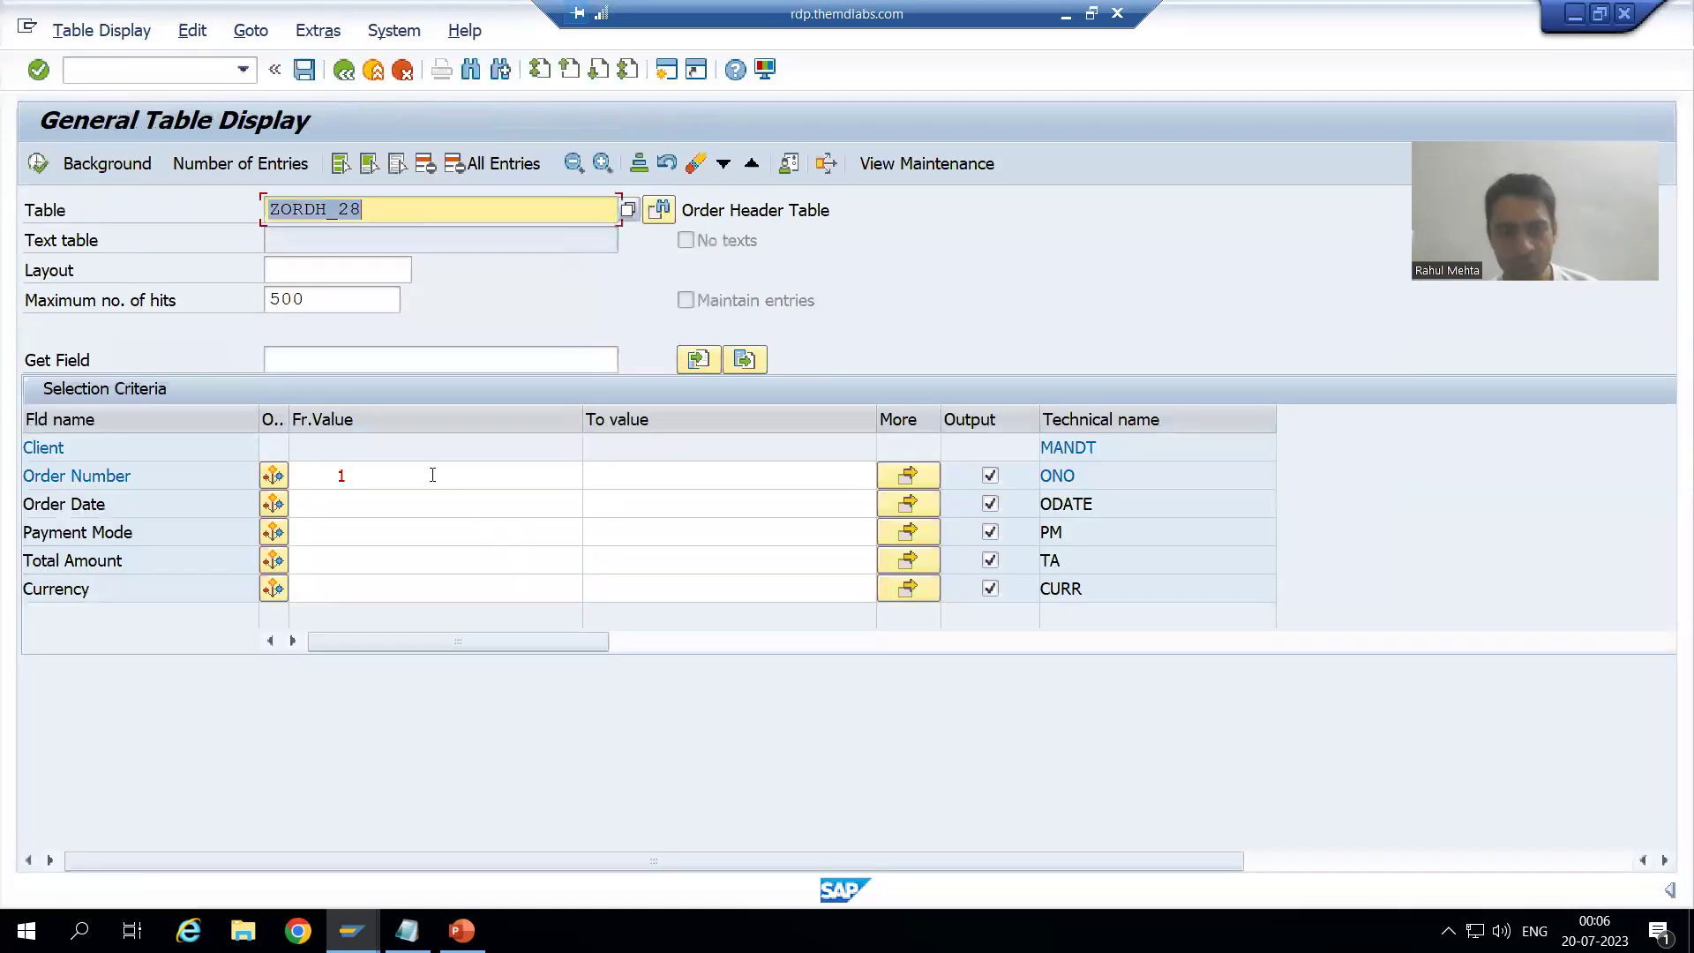
{"action": "left_click", "coordinate": [722, 468]}
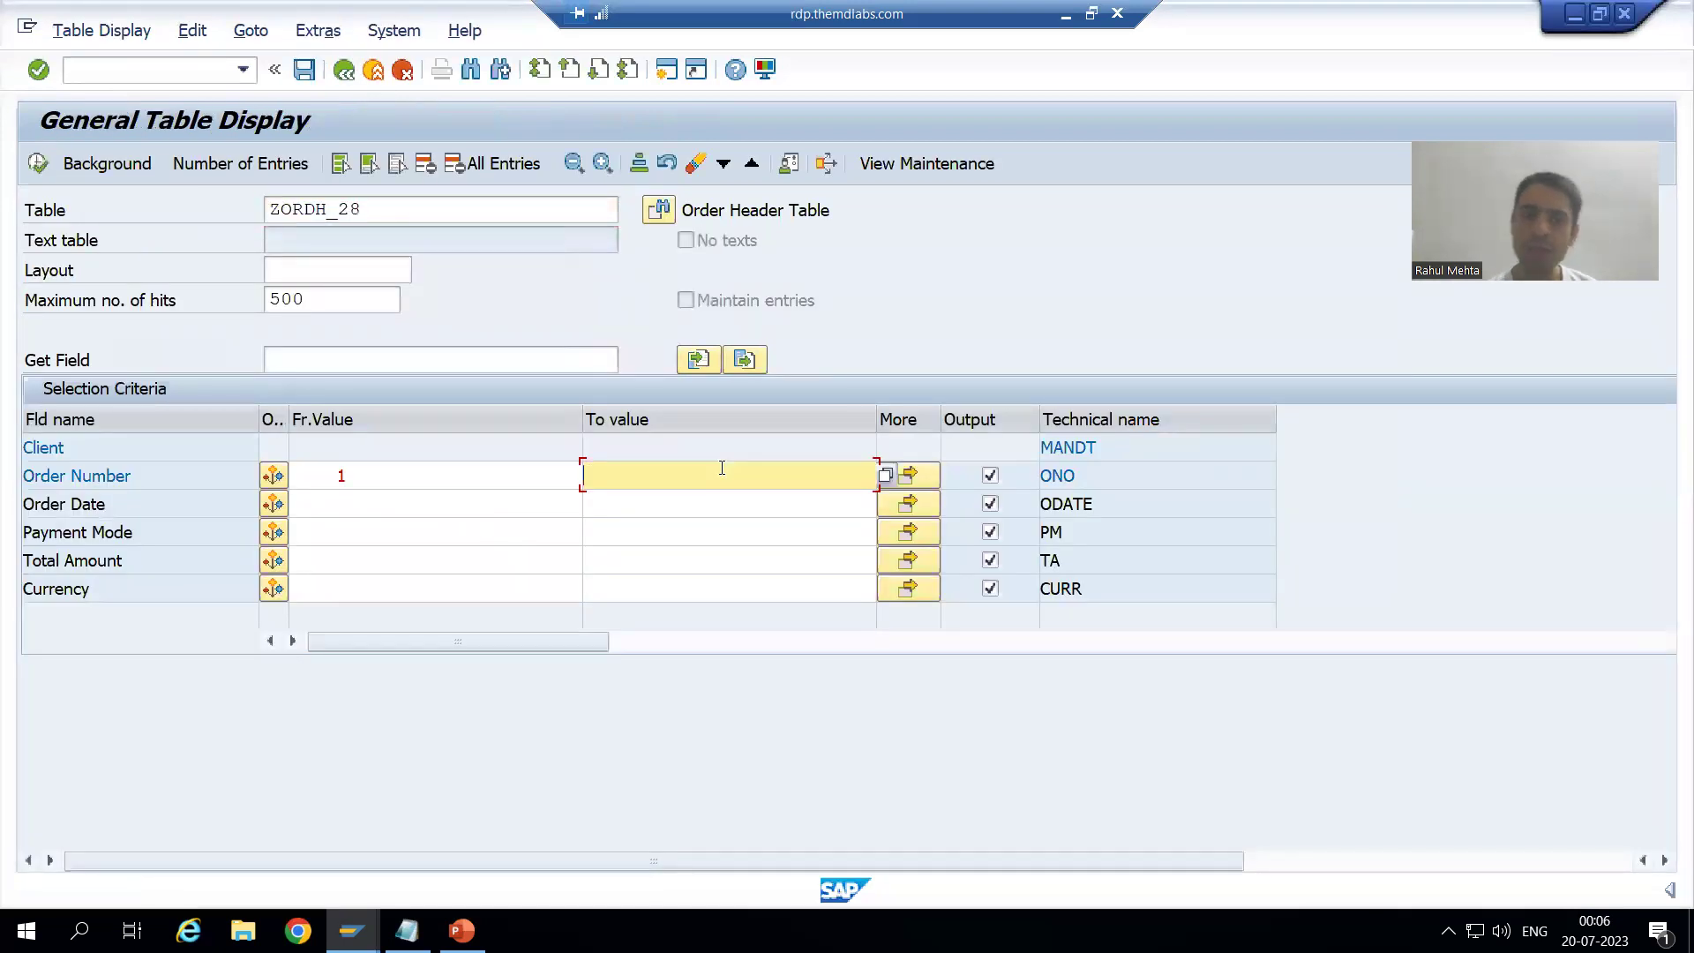
{"action": "type", "text": "10"}
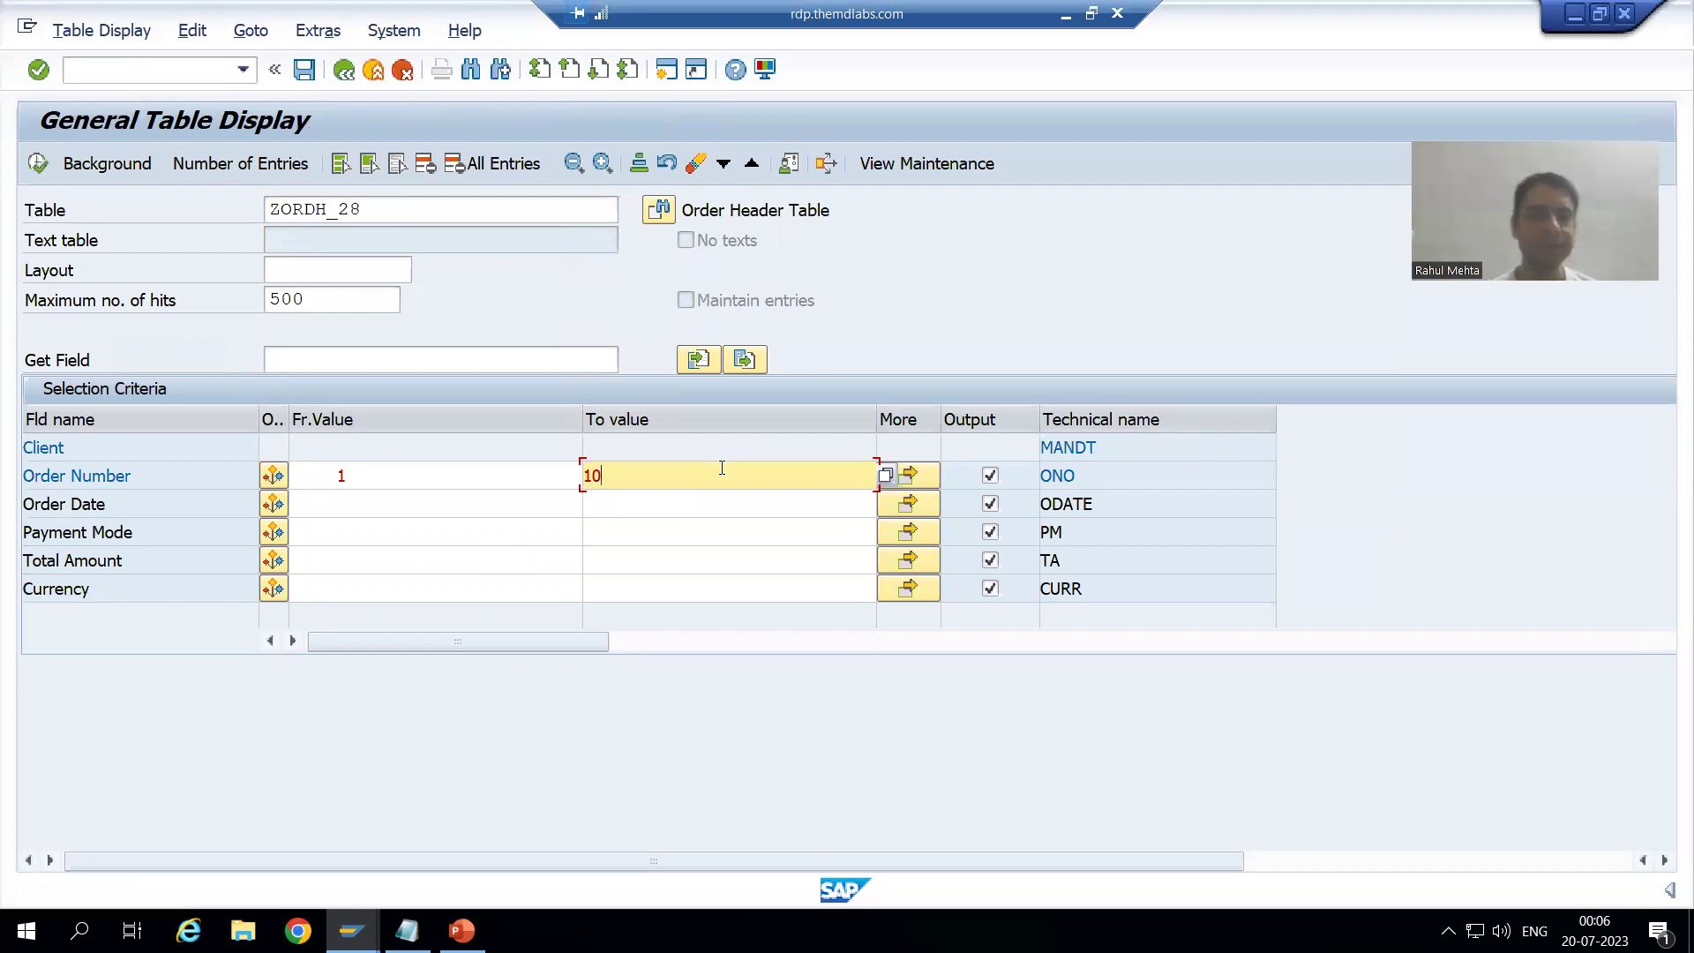
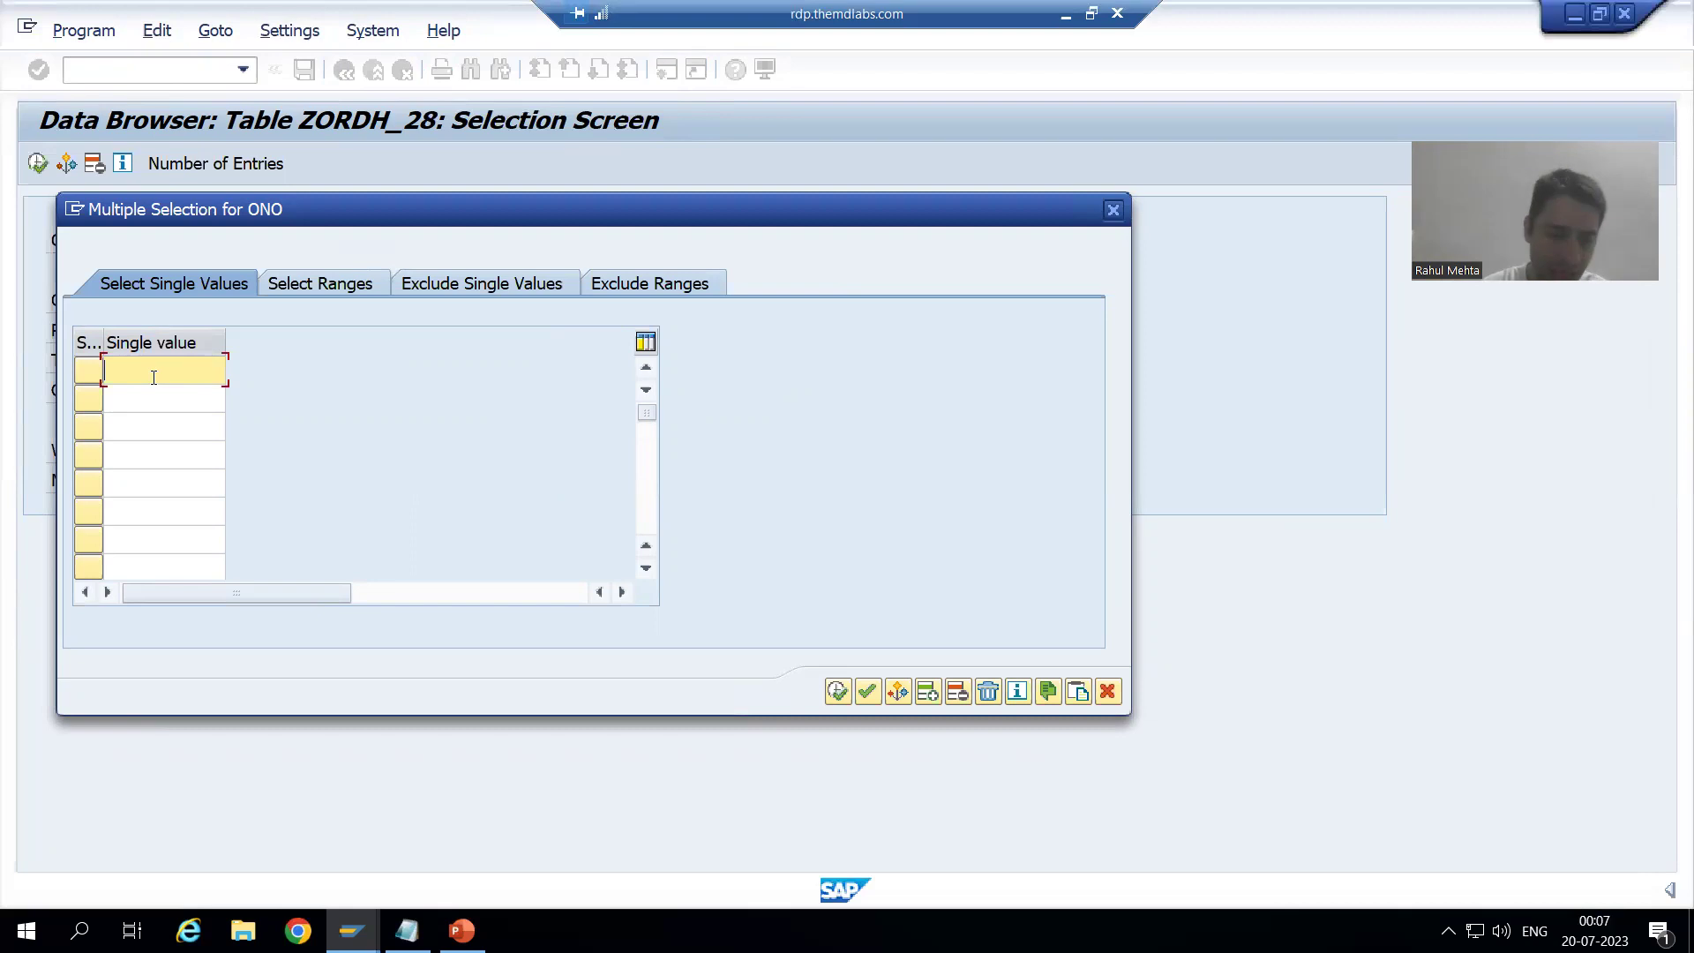
Step: In the Data Browser, set the single ONO values 1, 5 and 10 in the multiple selection, and list the matching entries
{"action": "type", "text": "1"}
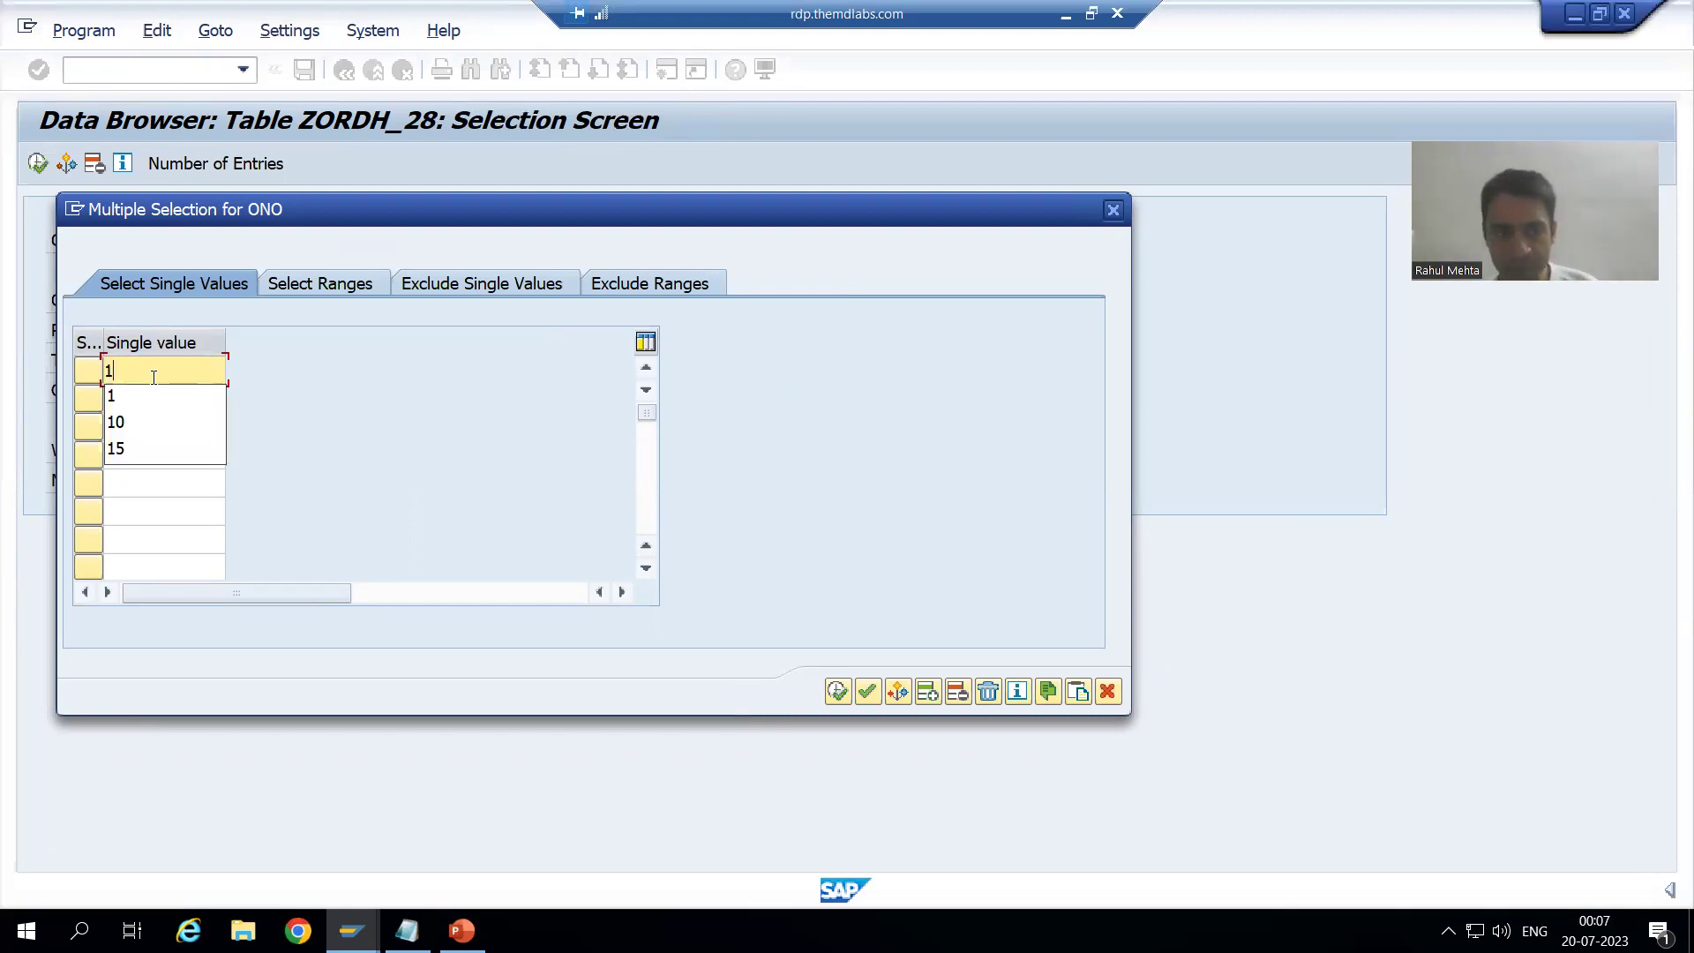
{"action": "left_click", "coordinate": [152, 399]}
{"action": "left_click", "coordinate": [148, 395]}
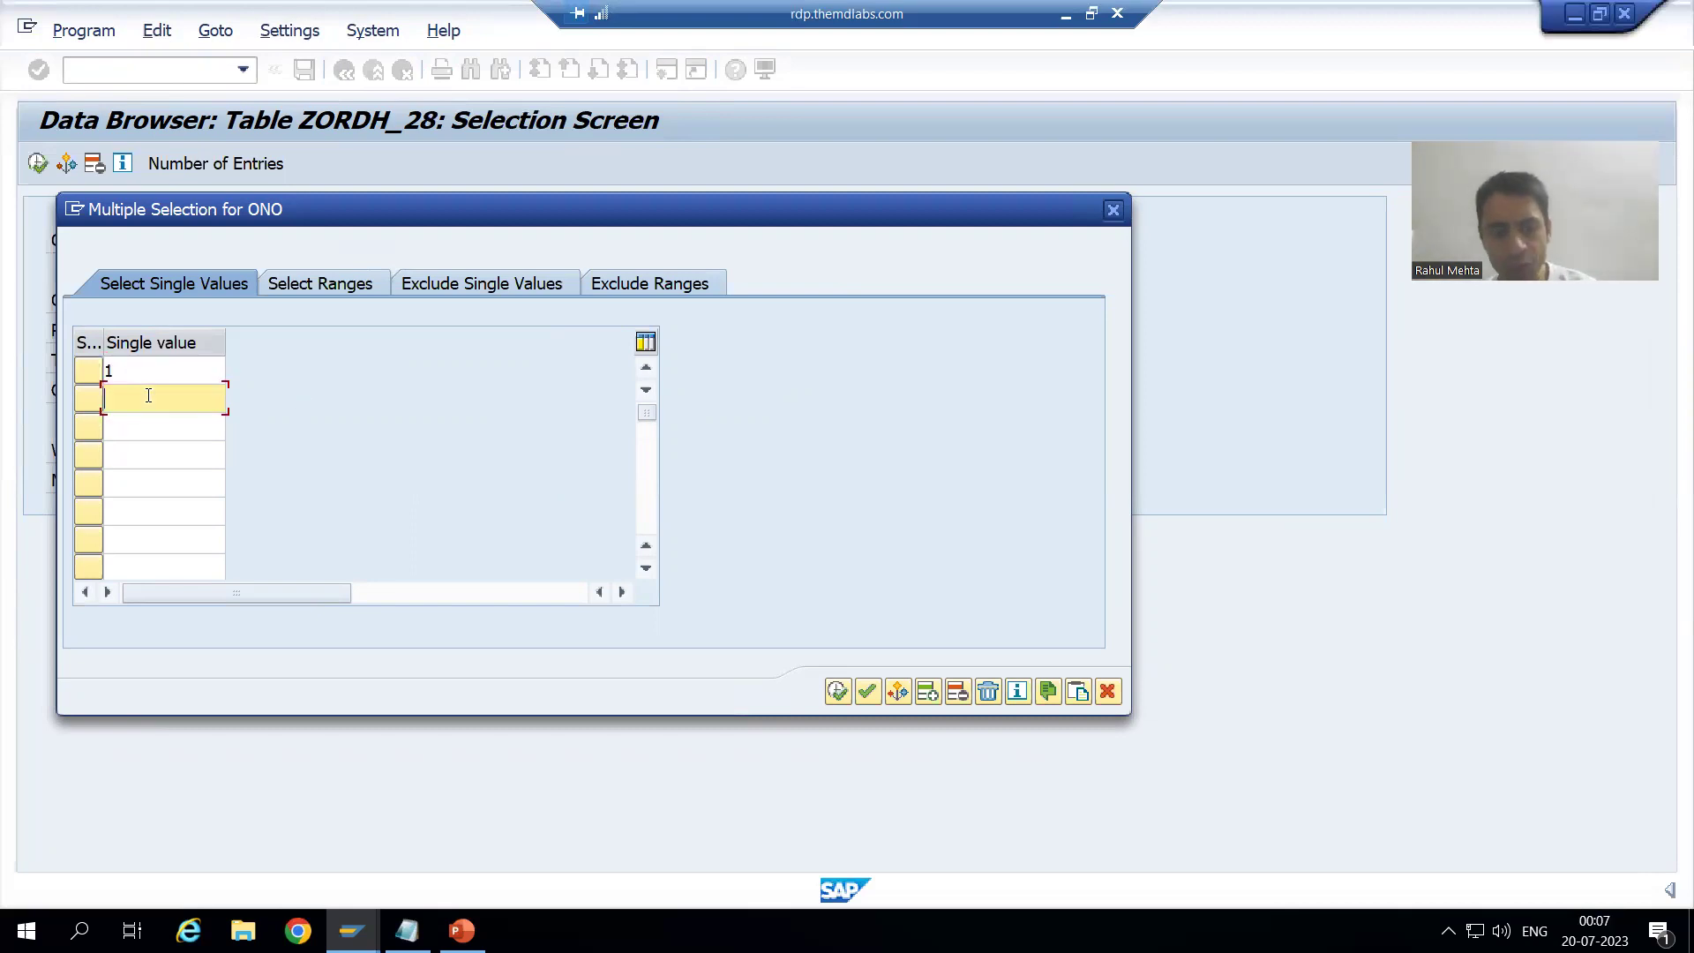
{"action": "type", "text": "5"}
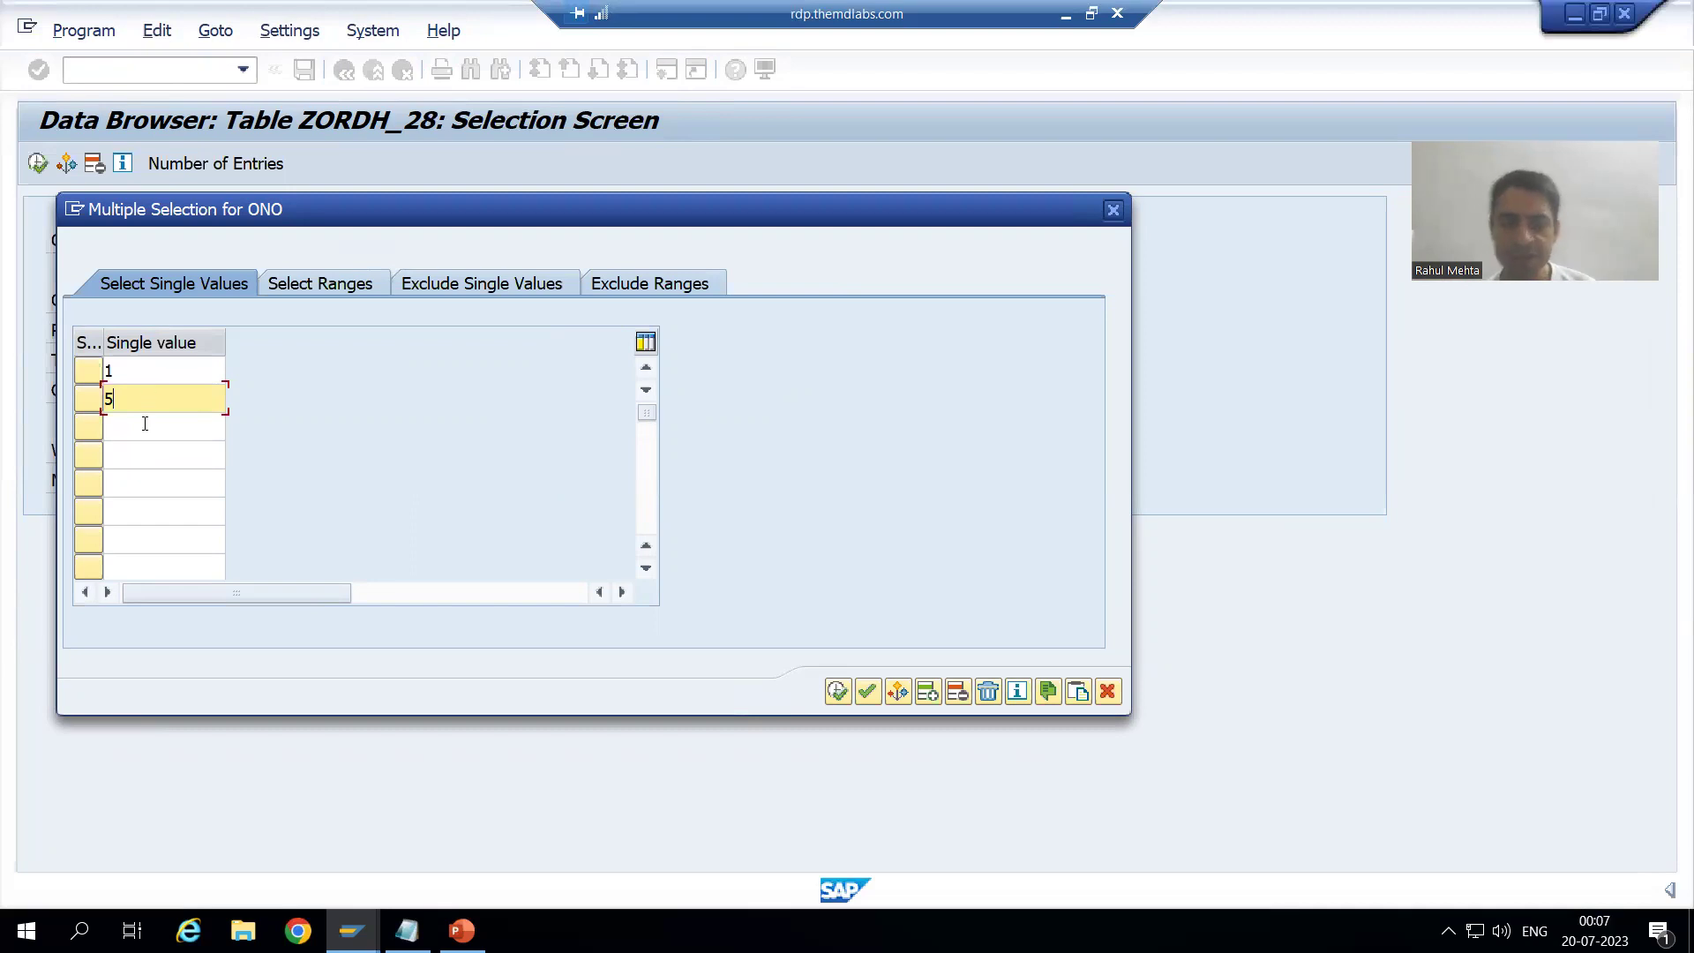
{"action": "left_click", "coordinate": [145, 423]}
{"action": "type", "text": "10"}
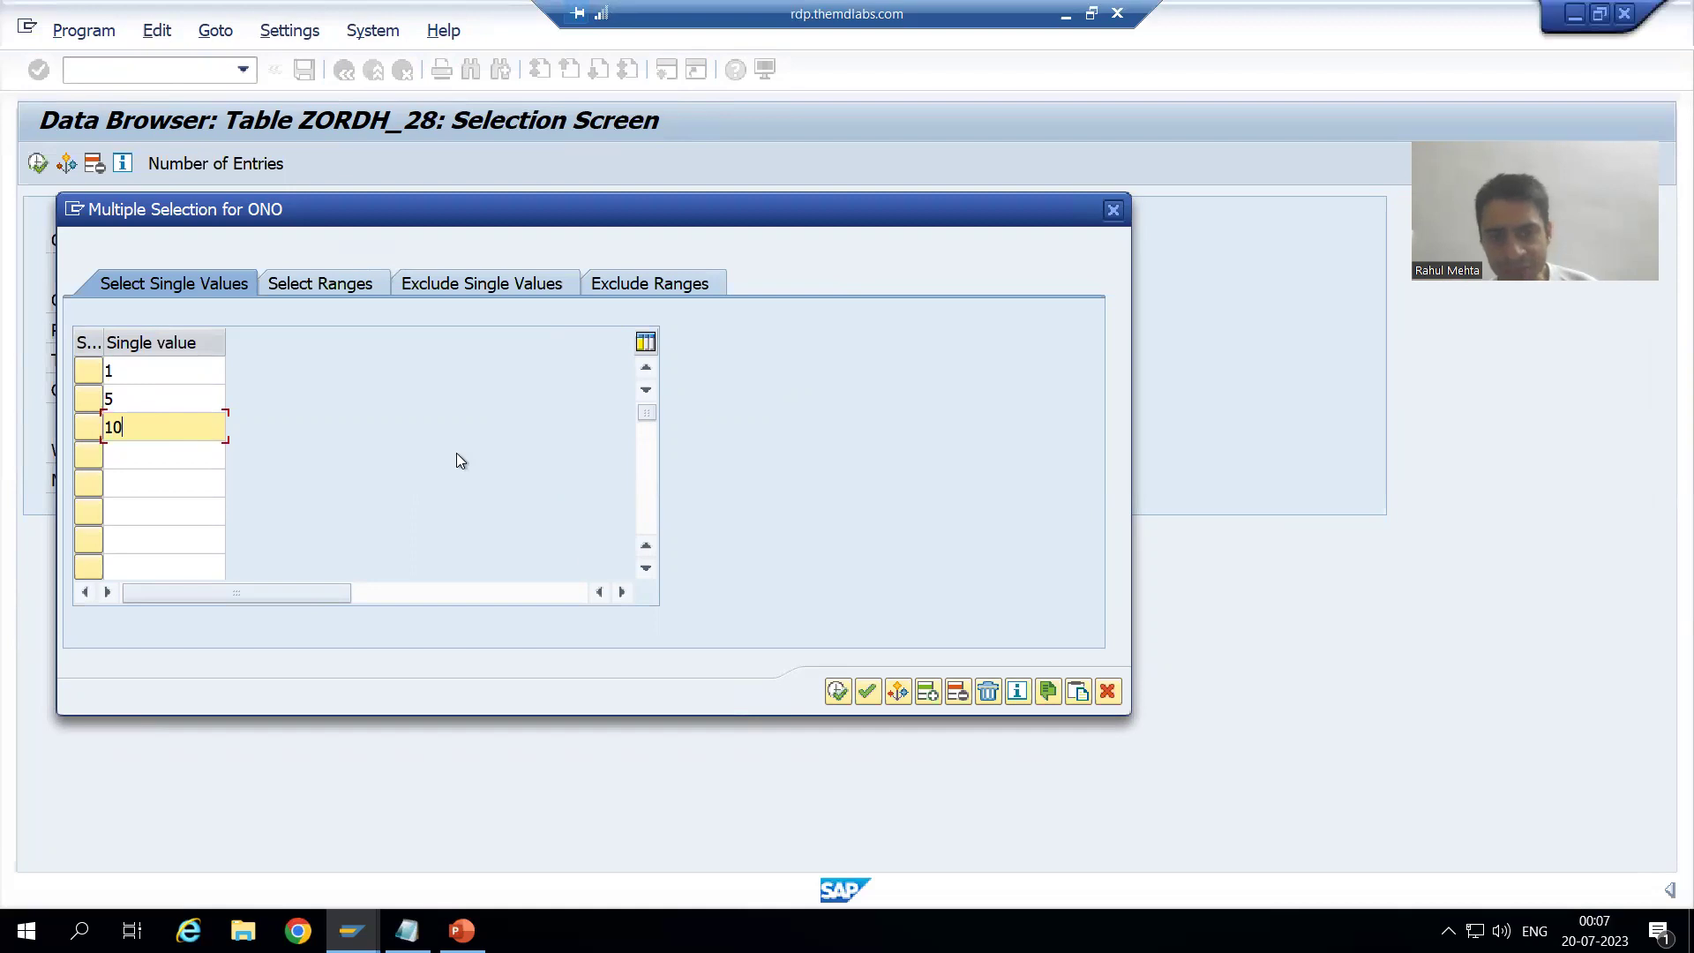
{"action": "left_click", "coordinate": [838, 692]}
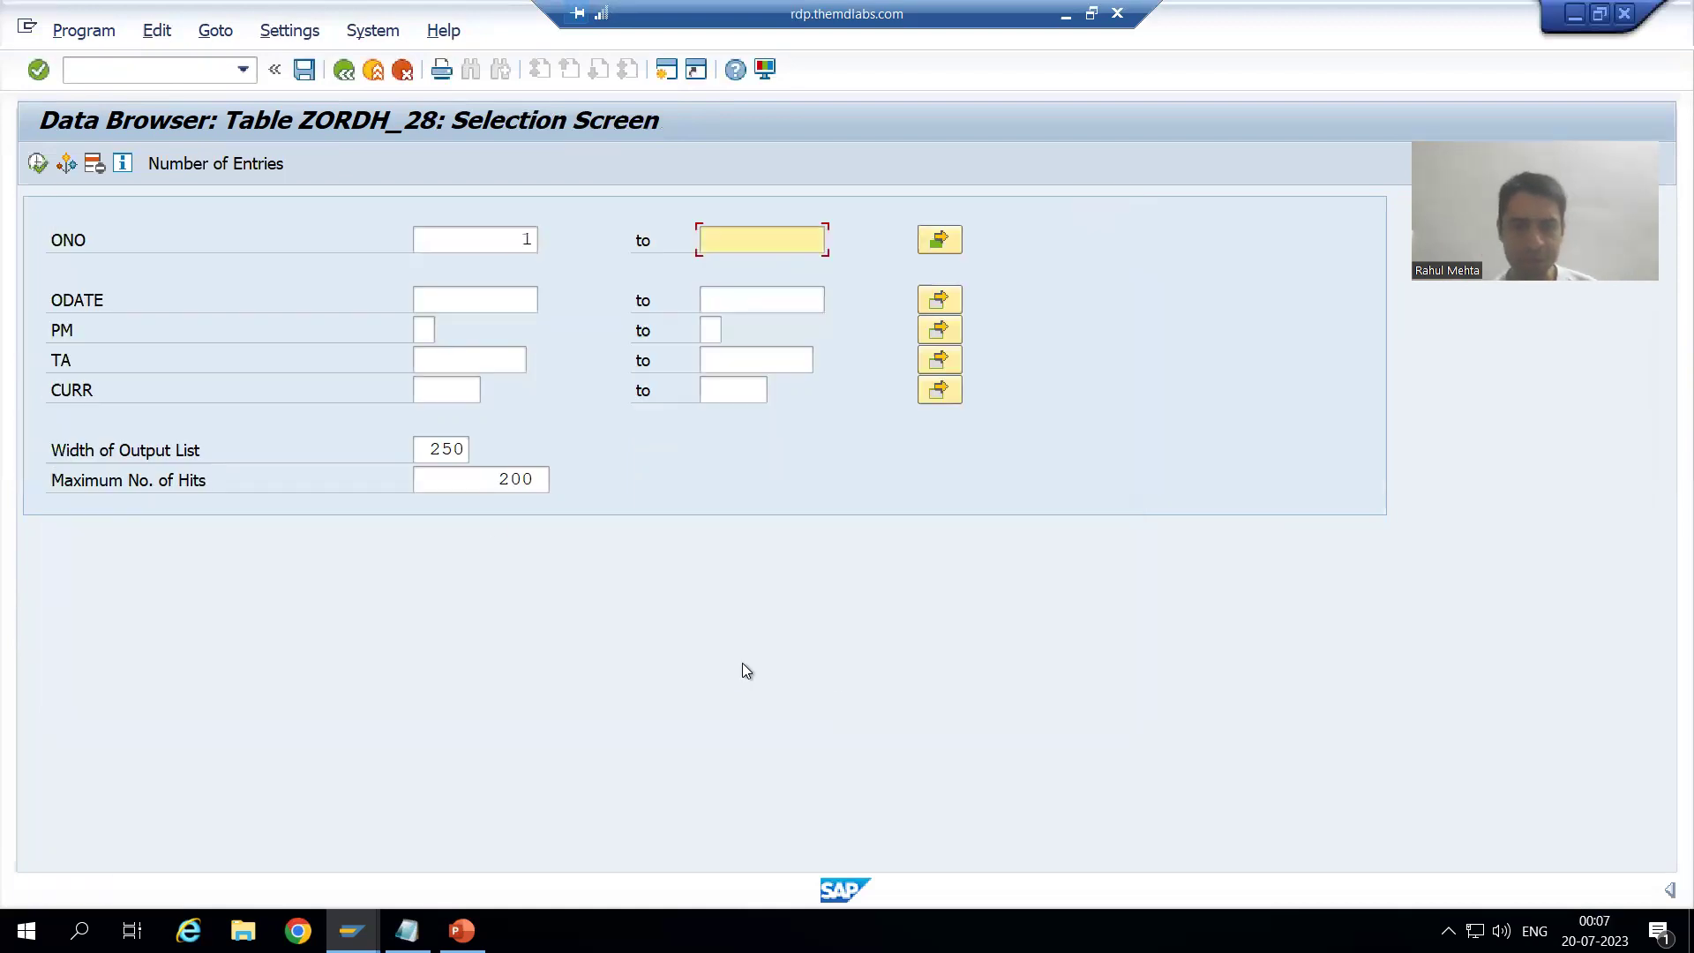
{"action": "left_click", "coordinate": [37, 164]}
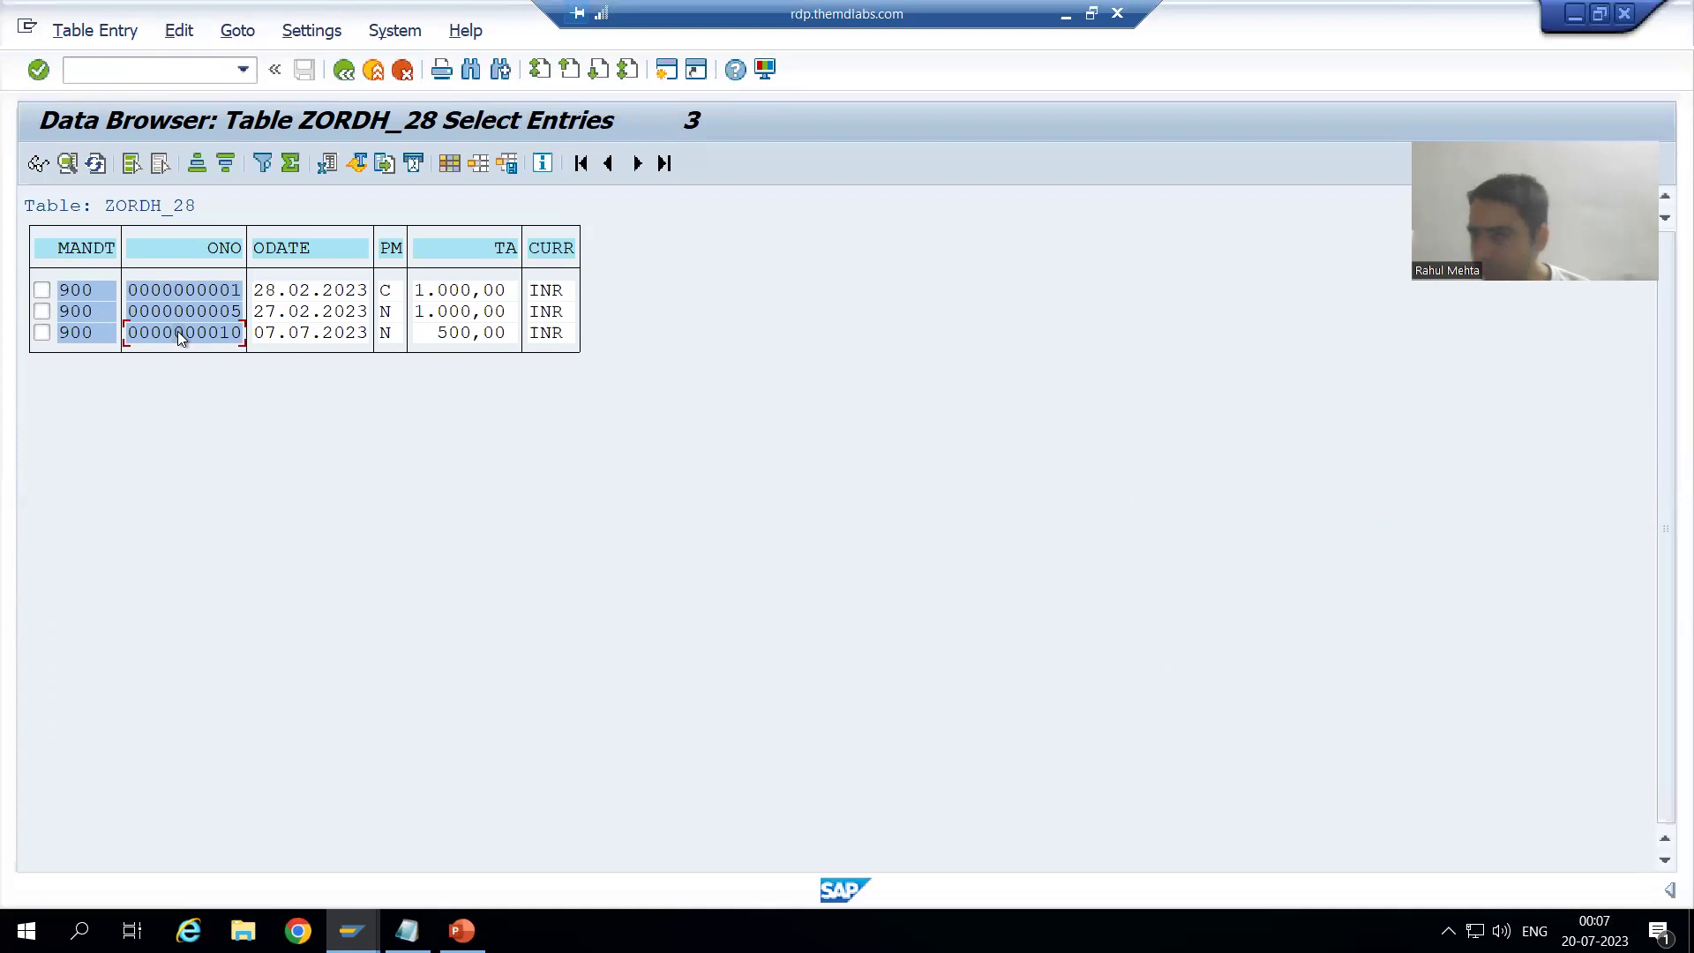
Step: In General Table Display, return to the selection screen, clear the Order Number range, and open its multiple selection
{"action": "key", "text": "alt+Tab"}
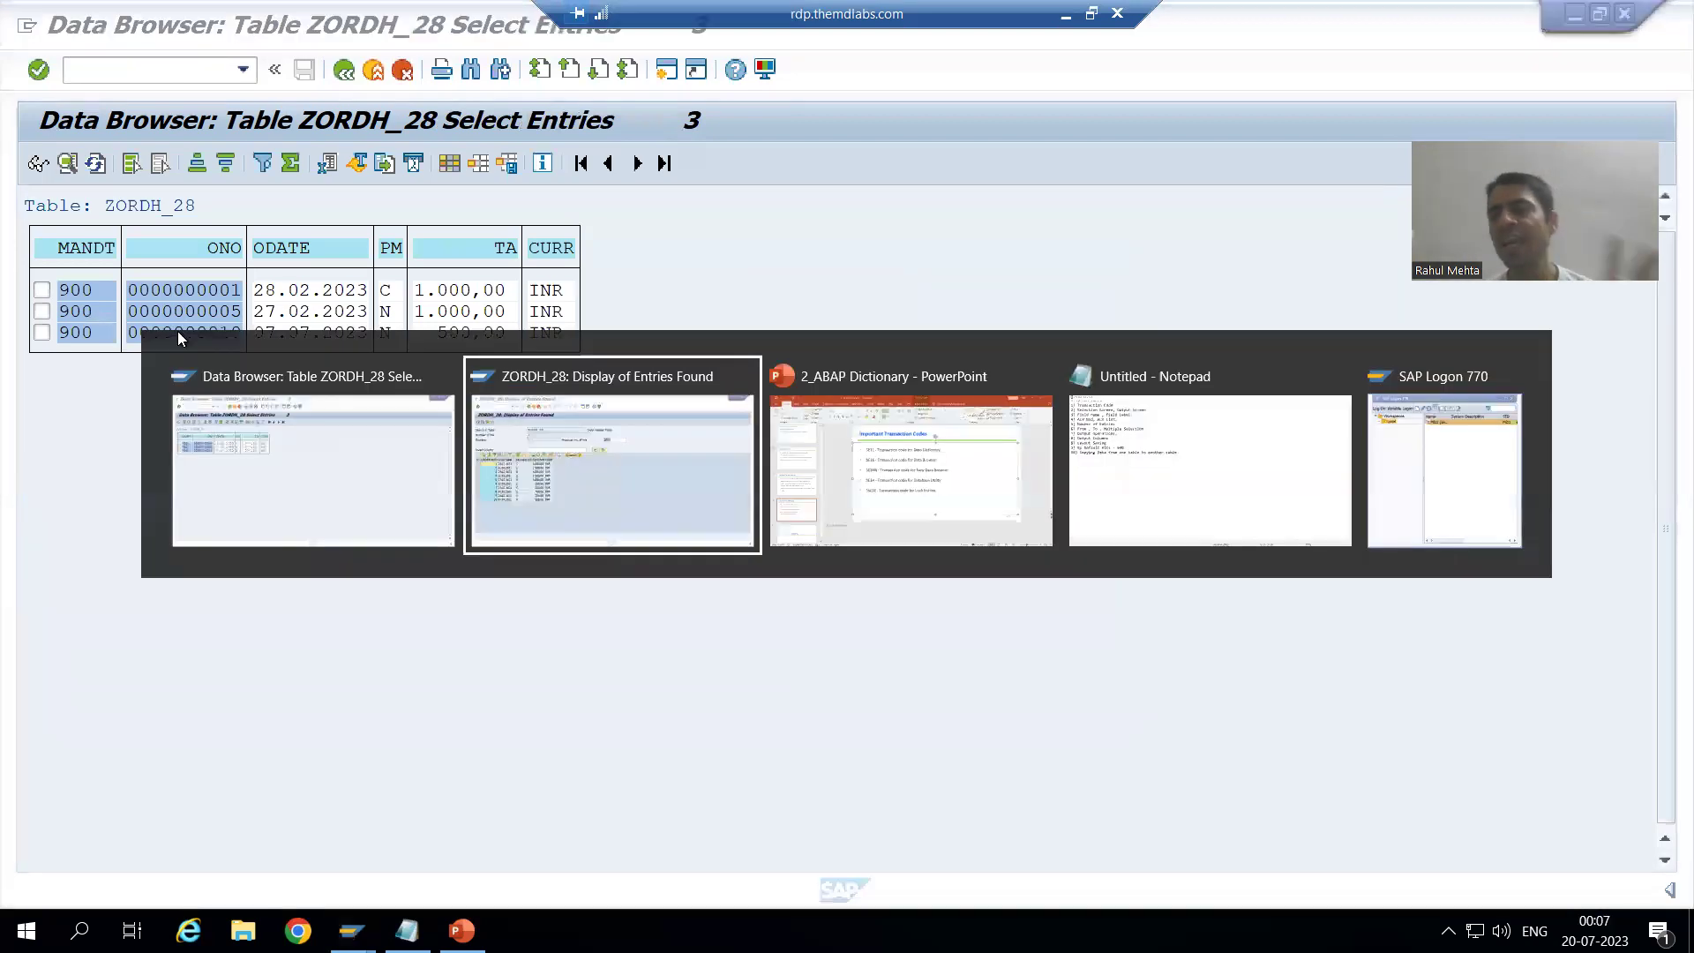
{"action": "left_click", "coordinate": [345, 71]}
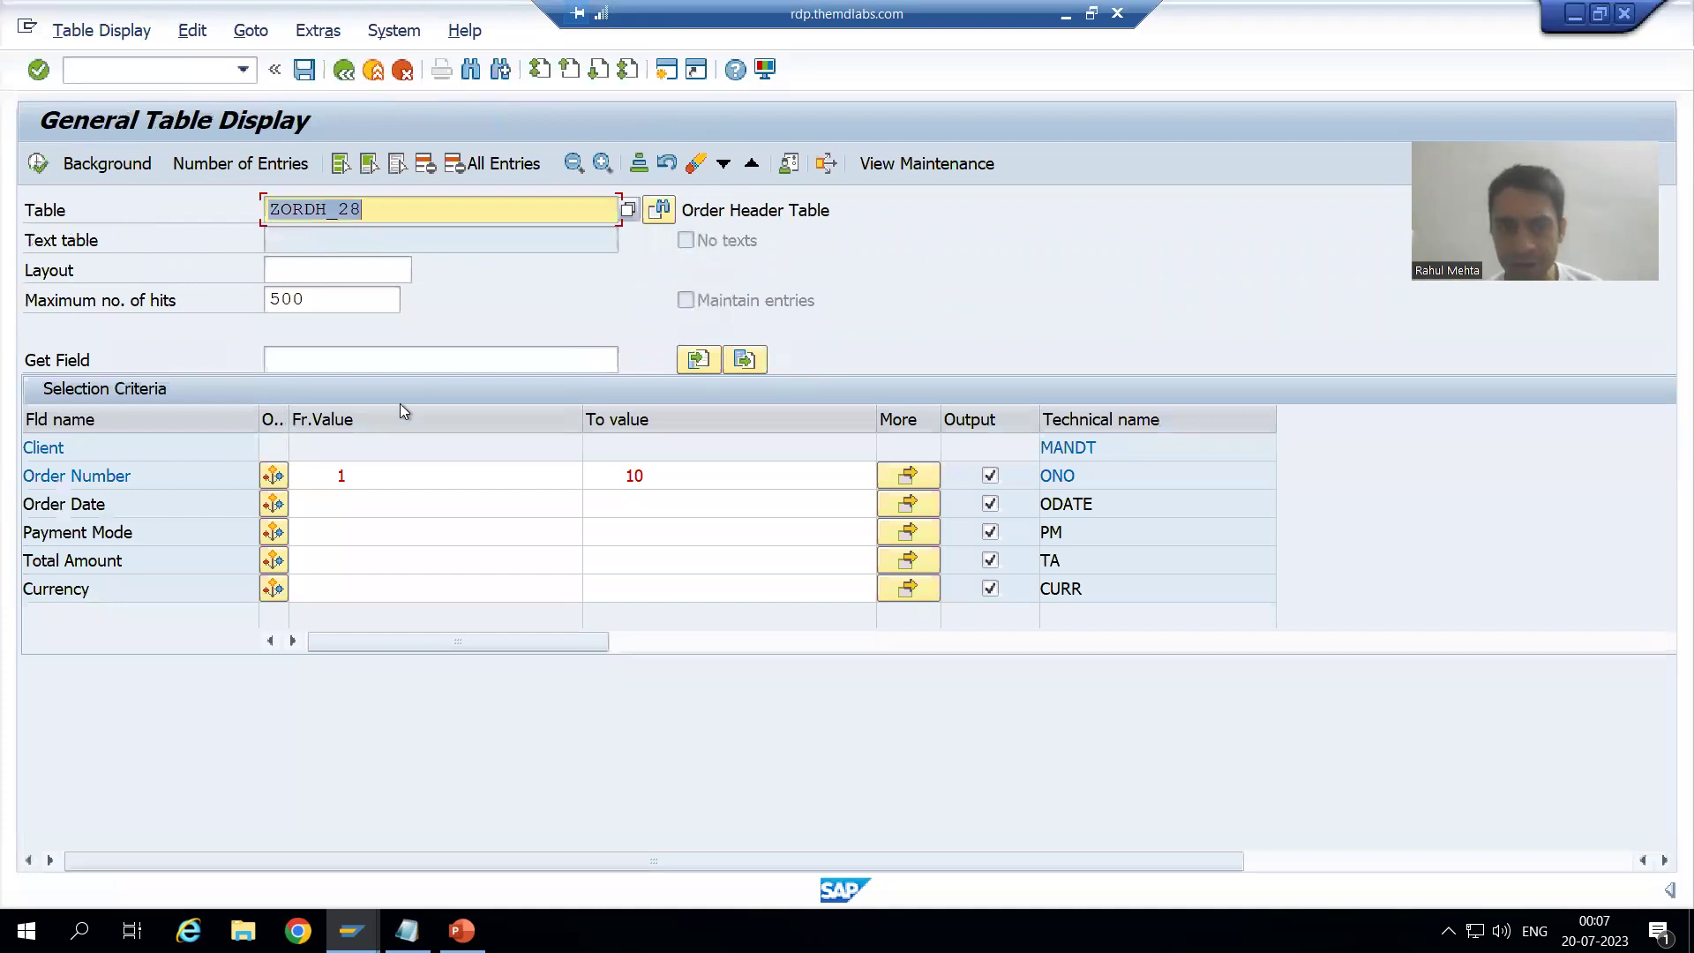
{"action": "left_click", "coordinate": [363, 474]}
{"action": "key", "text": "BackSpace"}
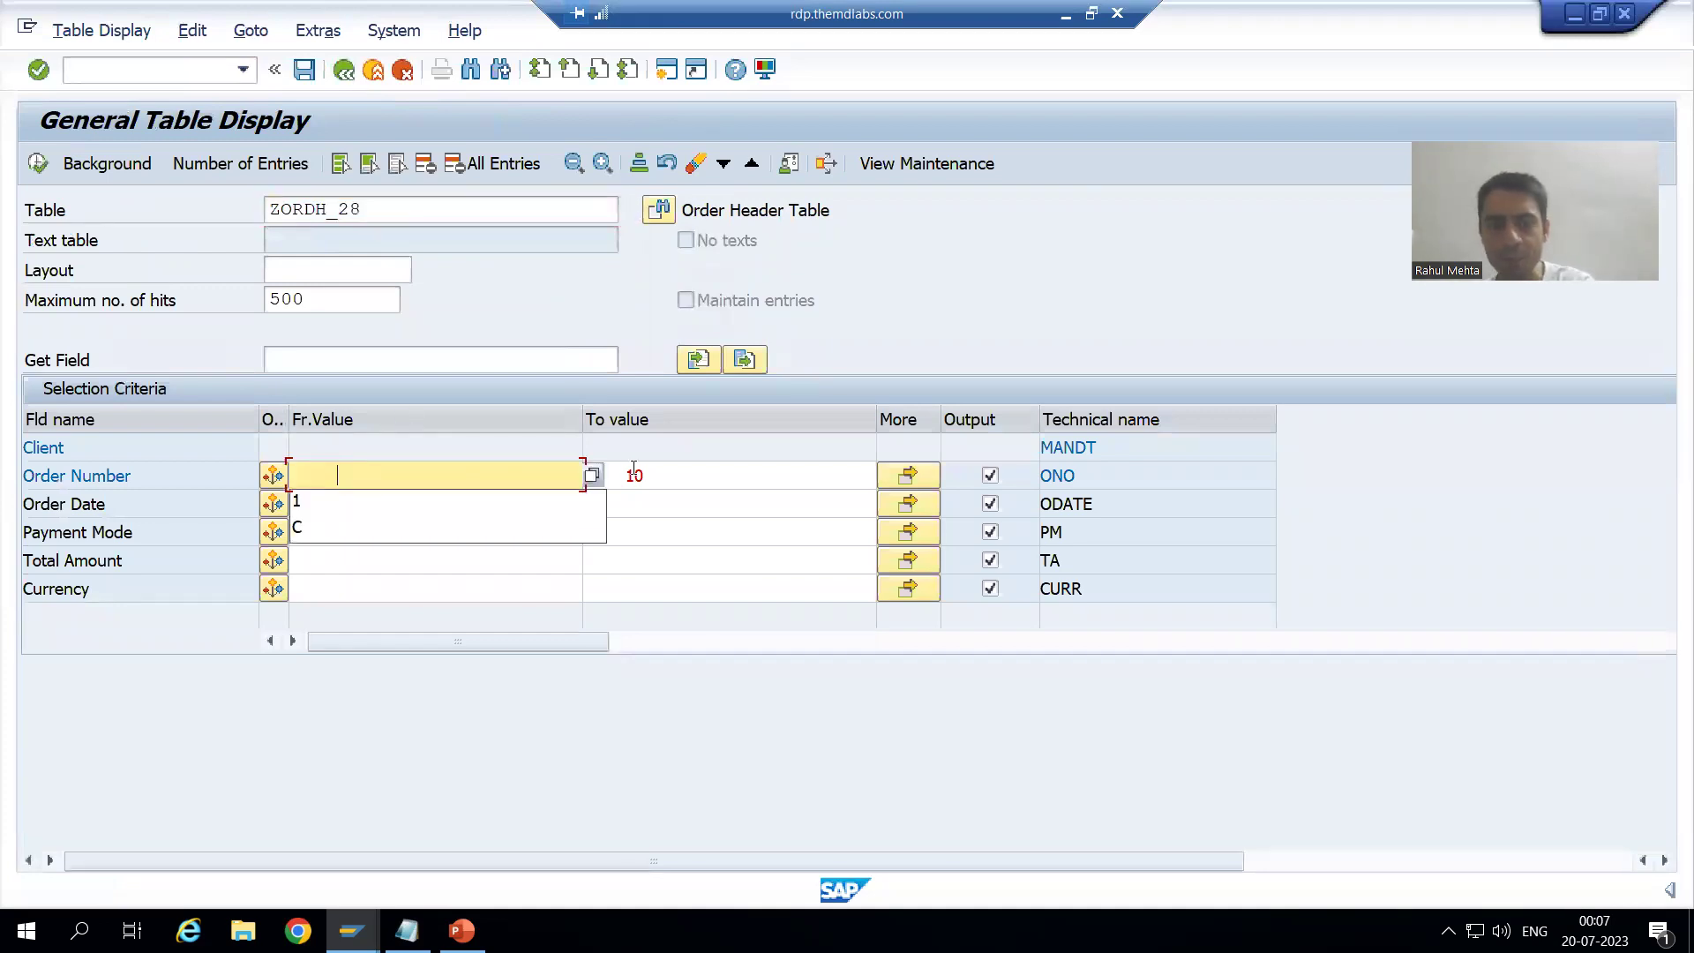
{"action": "left_click", "coordinate": [658, 469]}
{"action": "key", "text": "BackSpace"}
{"action": "key", "text": "BackSpace"}
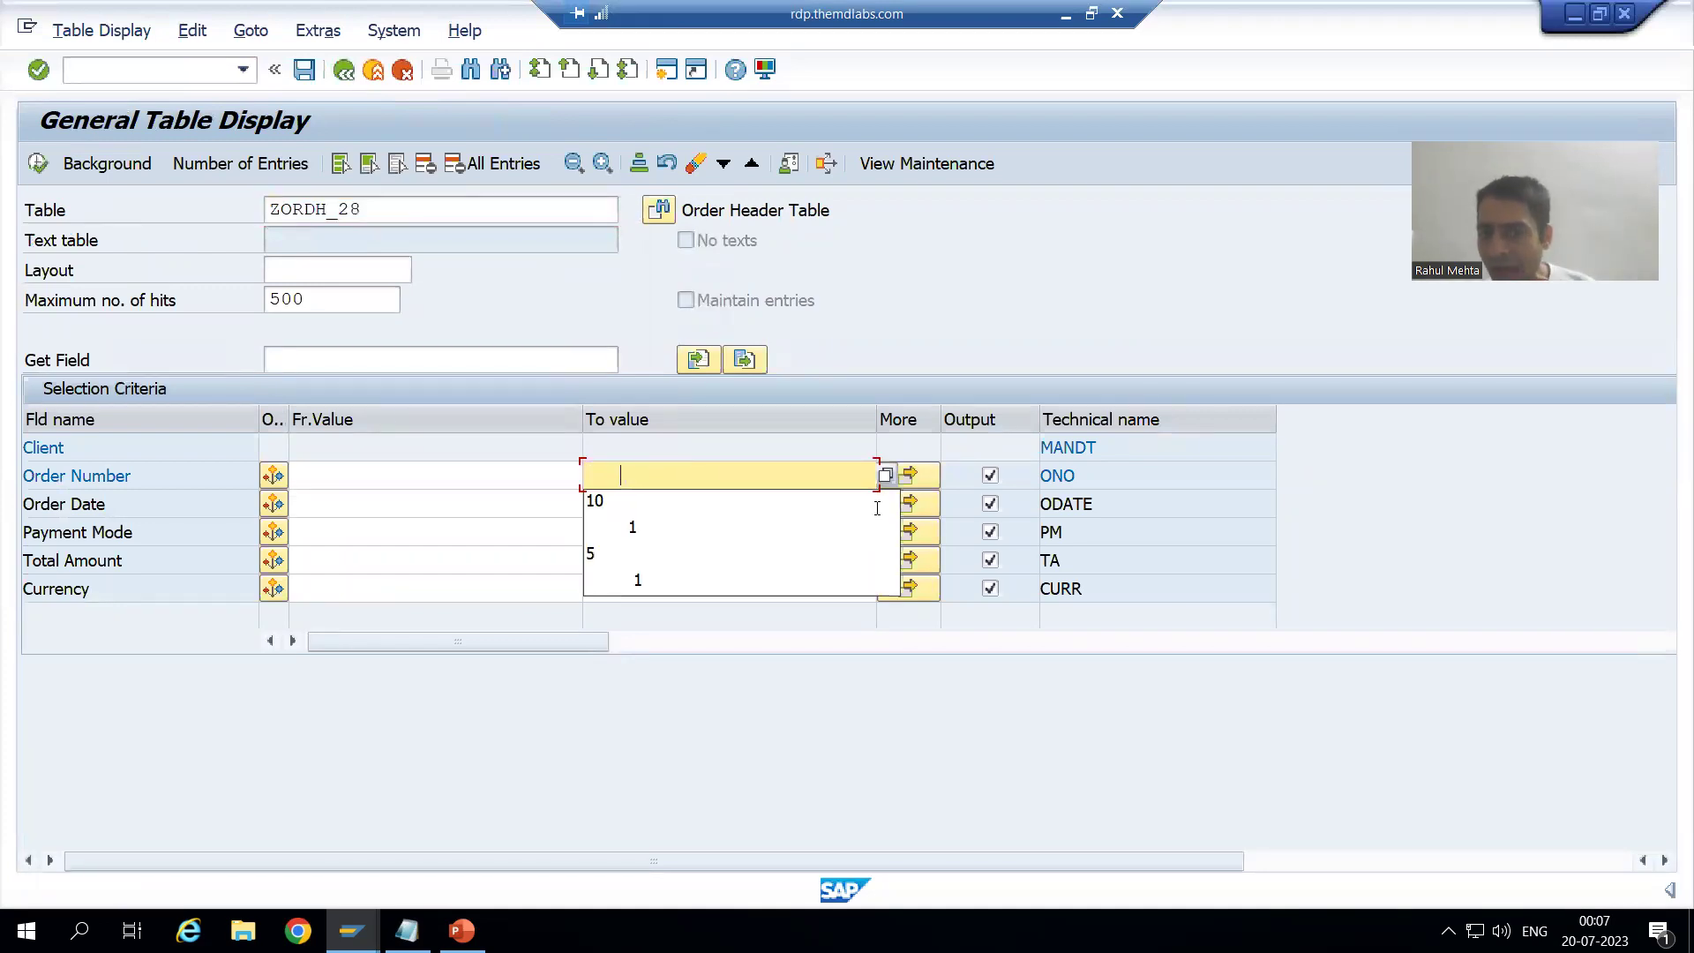
{"action": "left_click", "coordinate": [918, 479]}
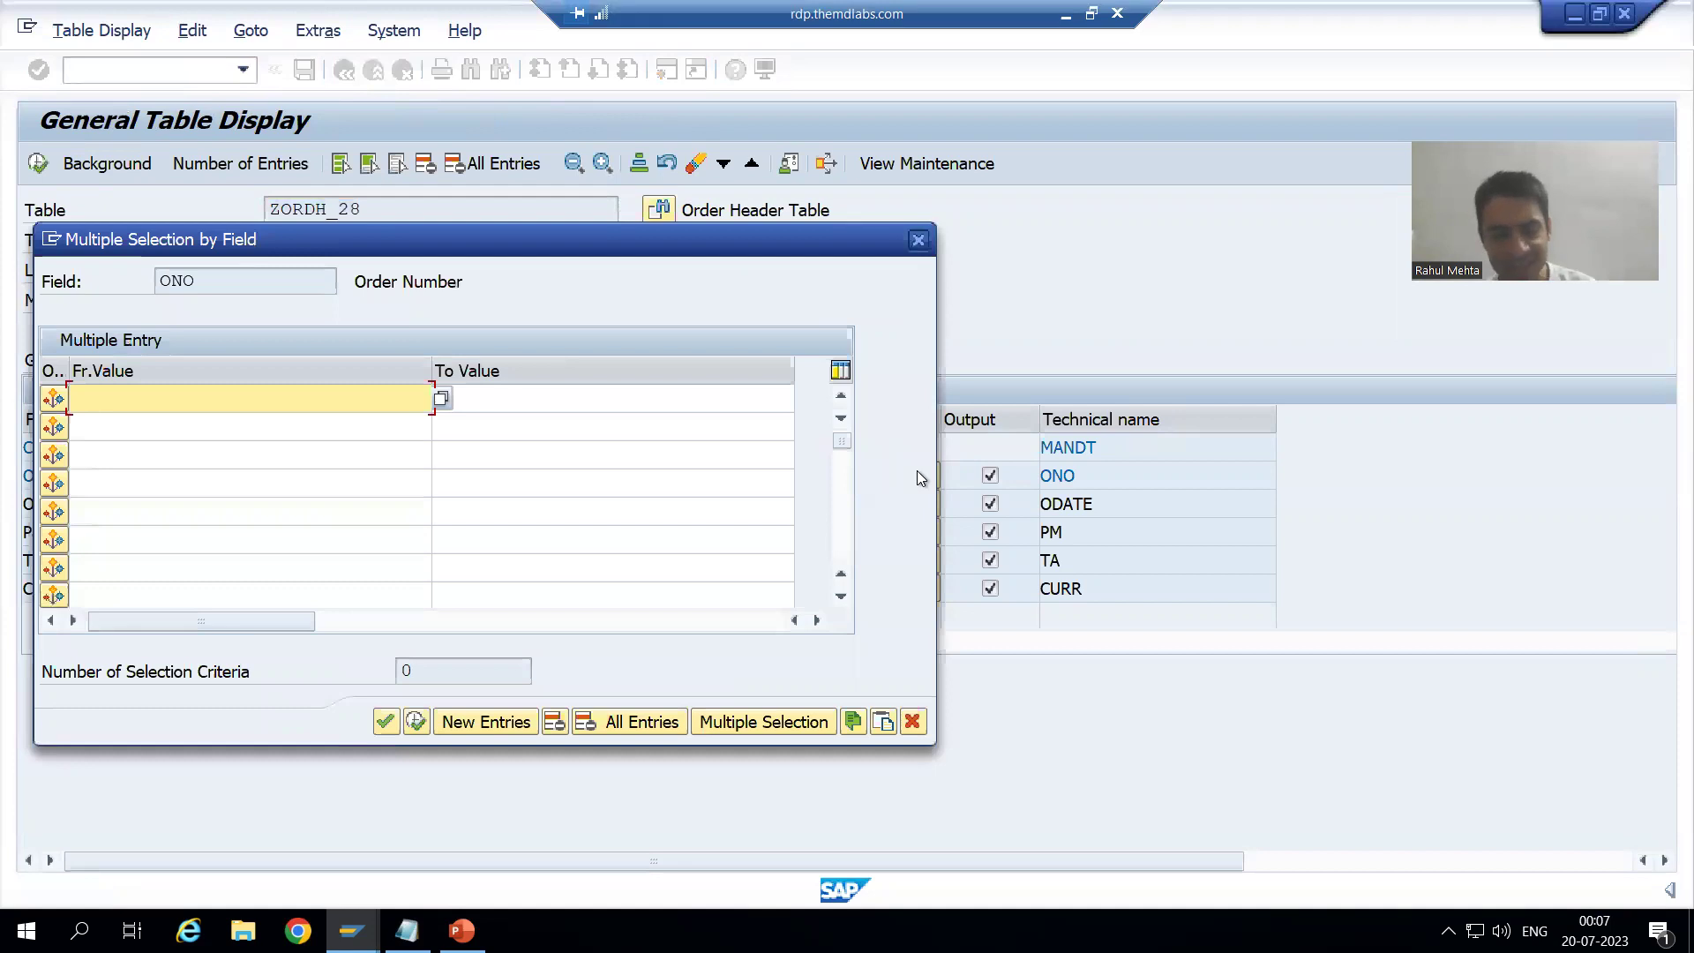
Step: In the Data Browser, return to the ZORDH_28 selection screen and open the multiple selection for ONO
{"action": "key", "text": "F8"}
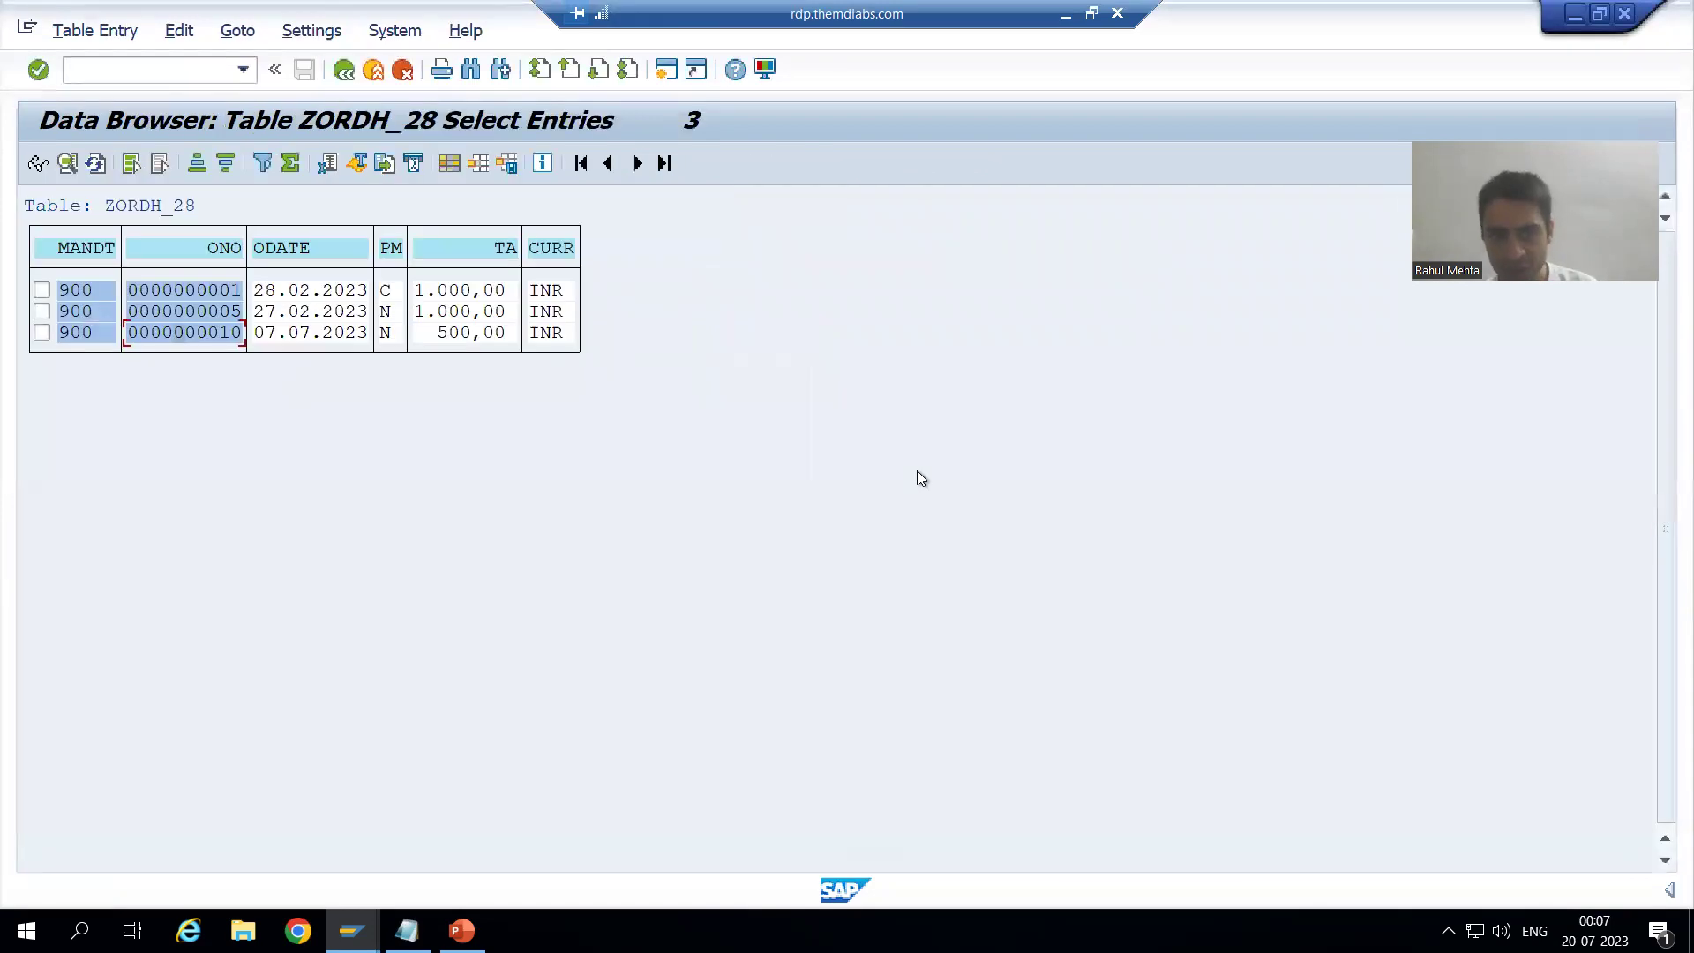
{"action": "left_click", "coordinate": [344, 70]}
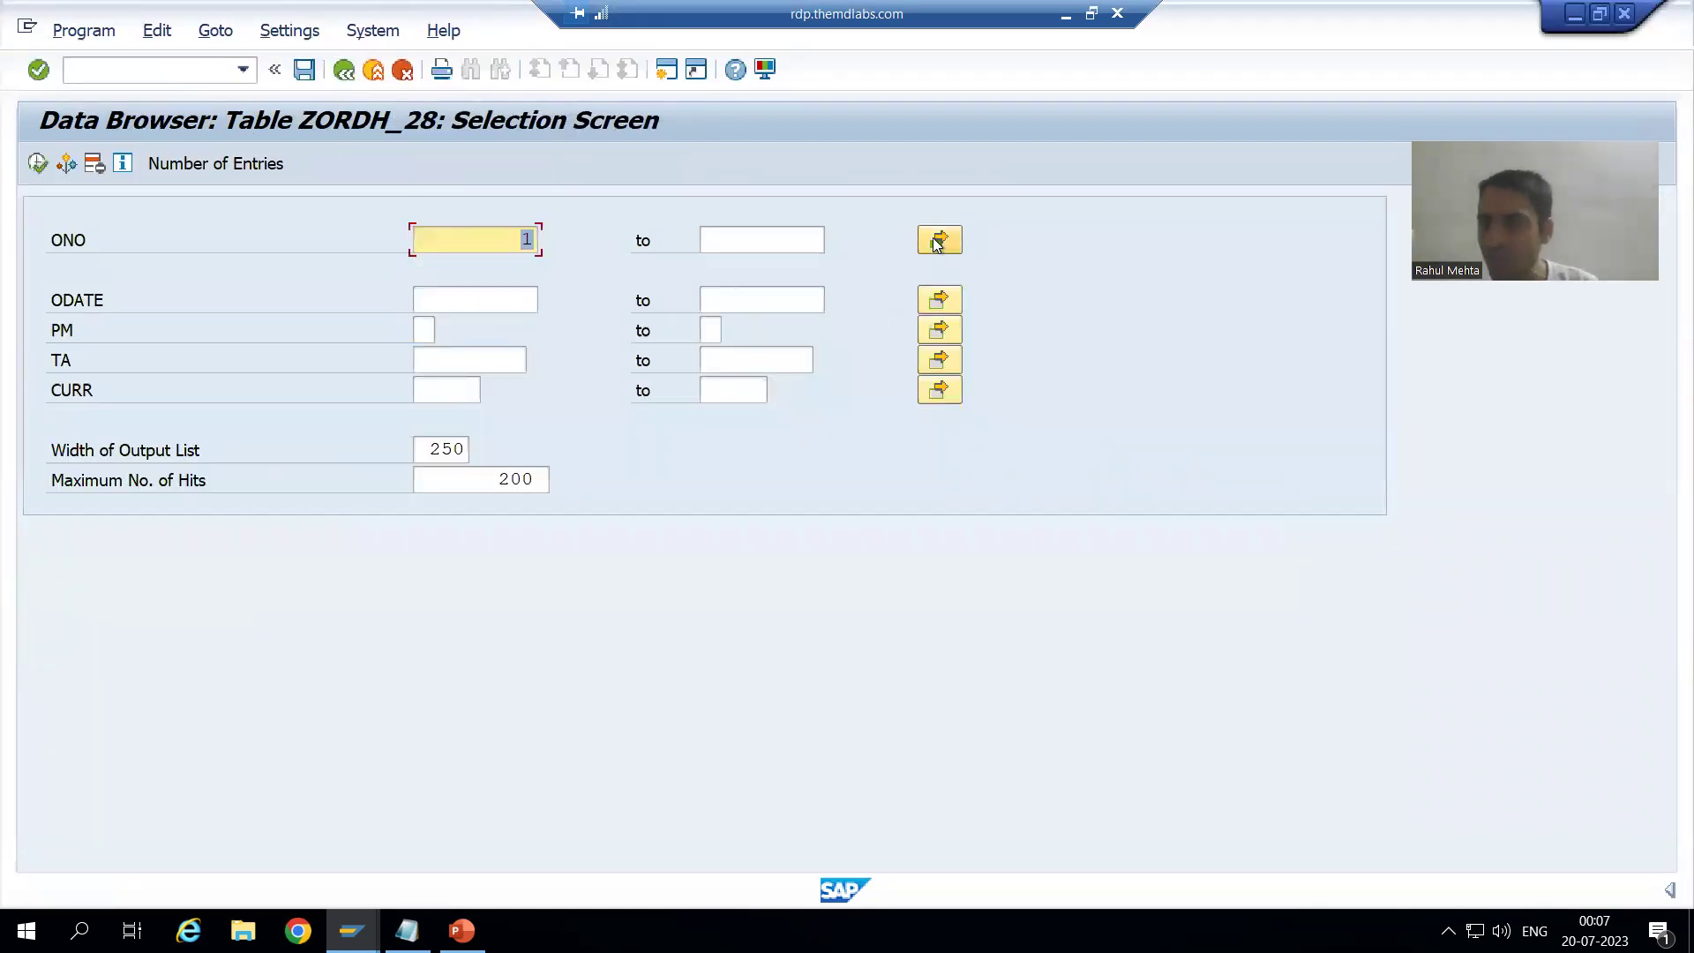
{"action": "left_click", "coordinate": [937, 241]}
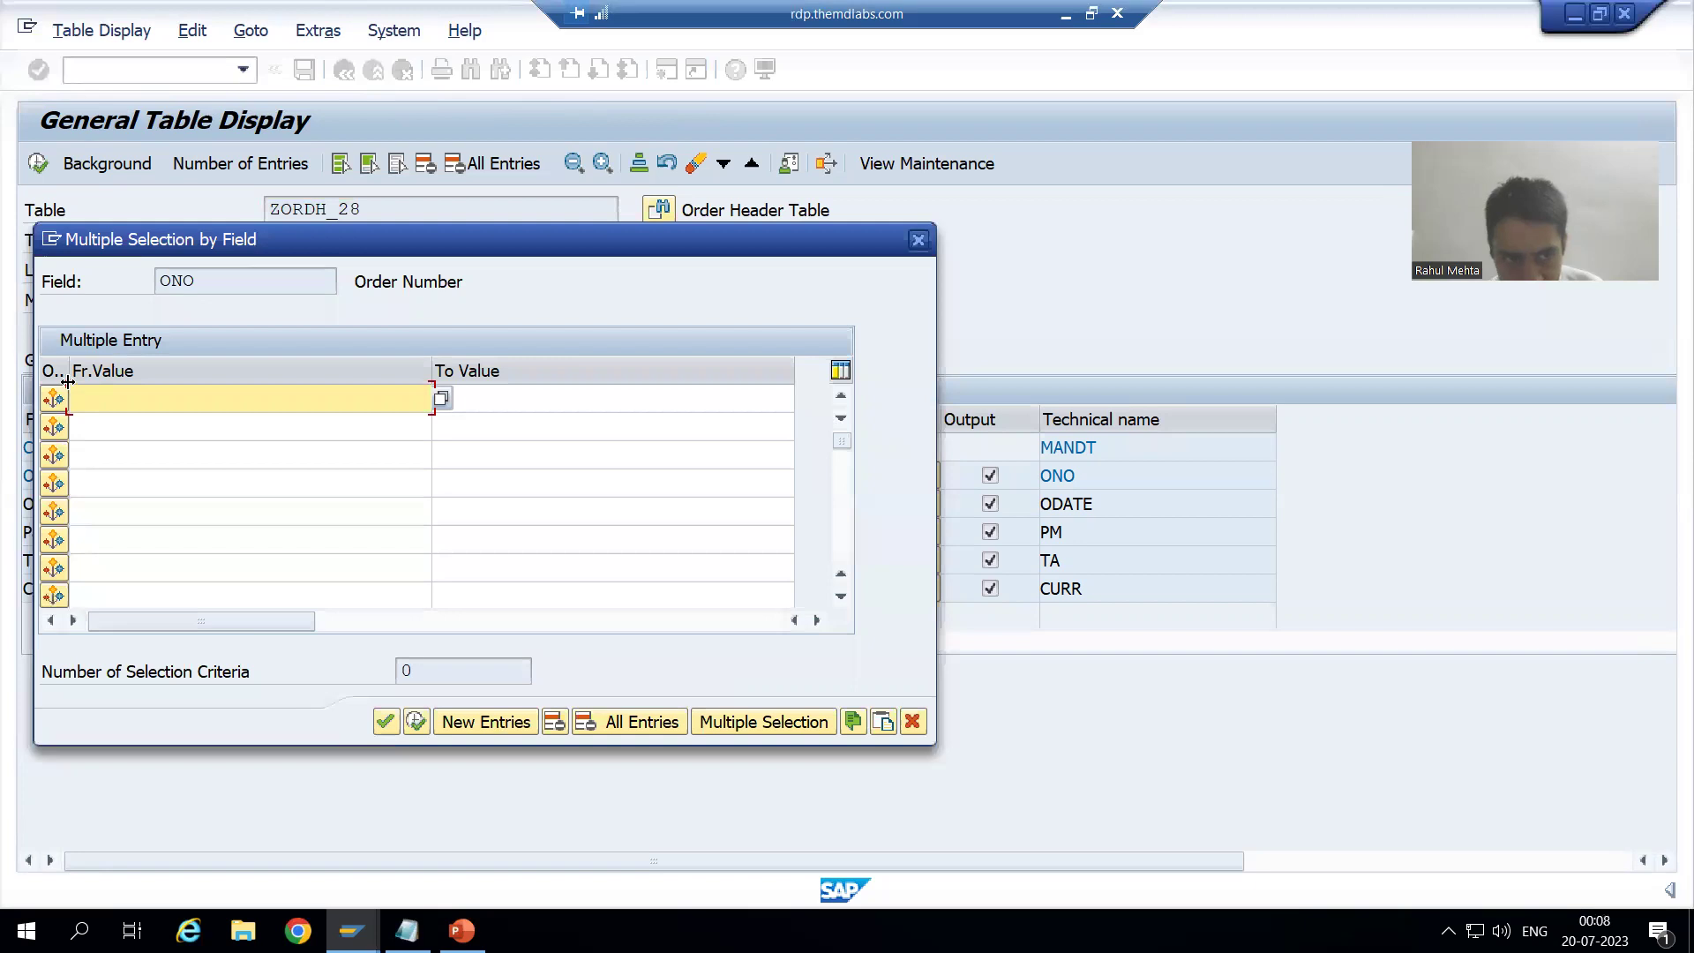
Step: In General Table Display's Order Number multiple selection, widen the Option column, and enter and apply the single values 1, 5 and 10
{"action": "left_click_drag", "start_coordinate": [106, 378], "coordinate": [105, 378]}
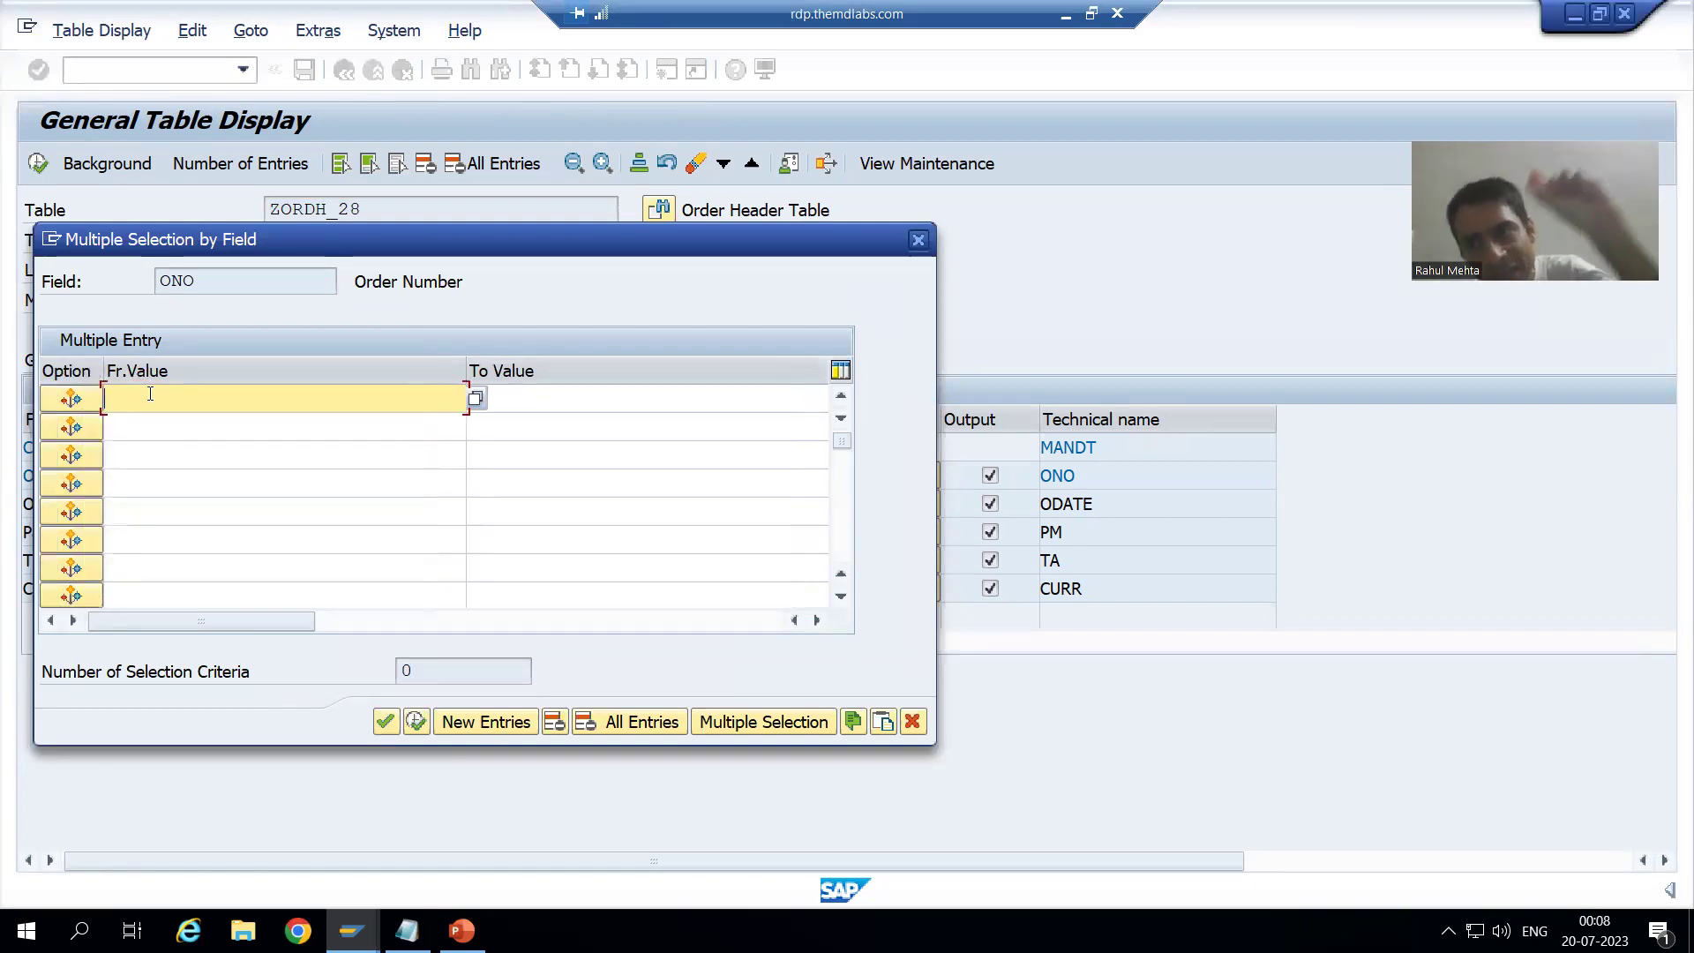
{"action": "type", "text": "1"}
{"action": "left_click", "coordinate": [145, 436]}
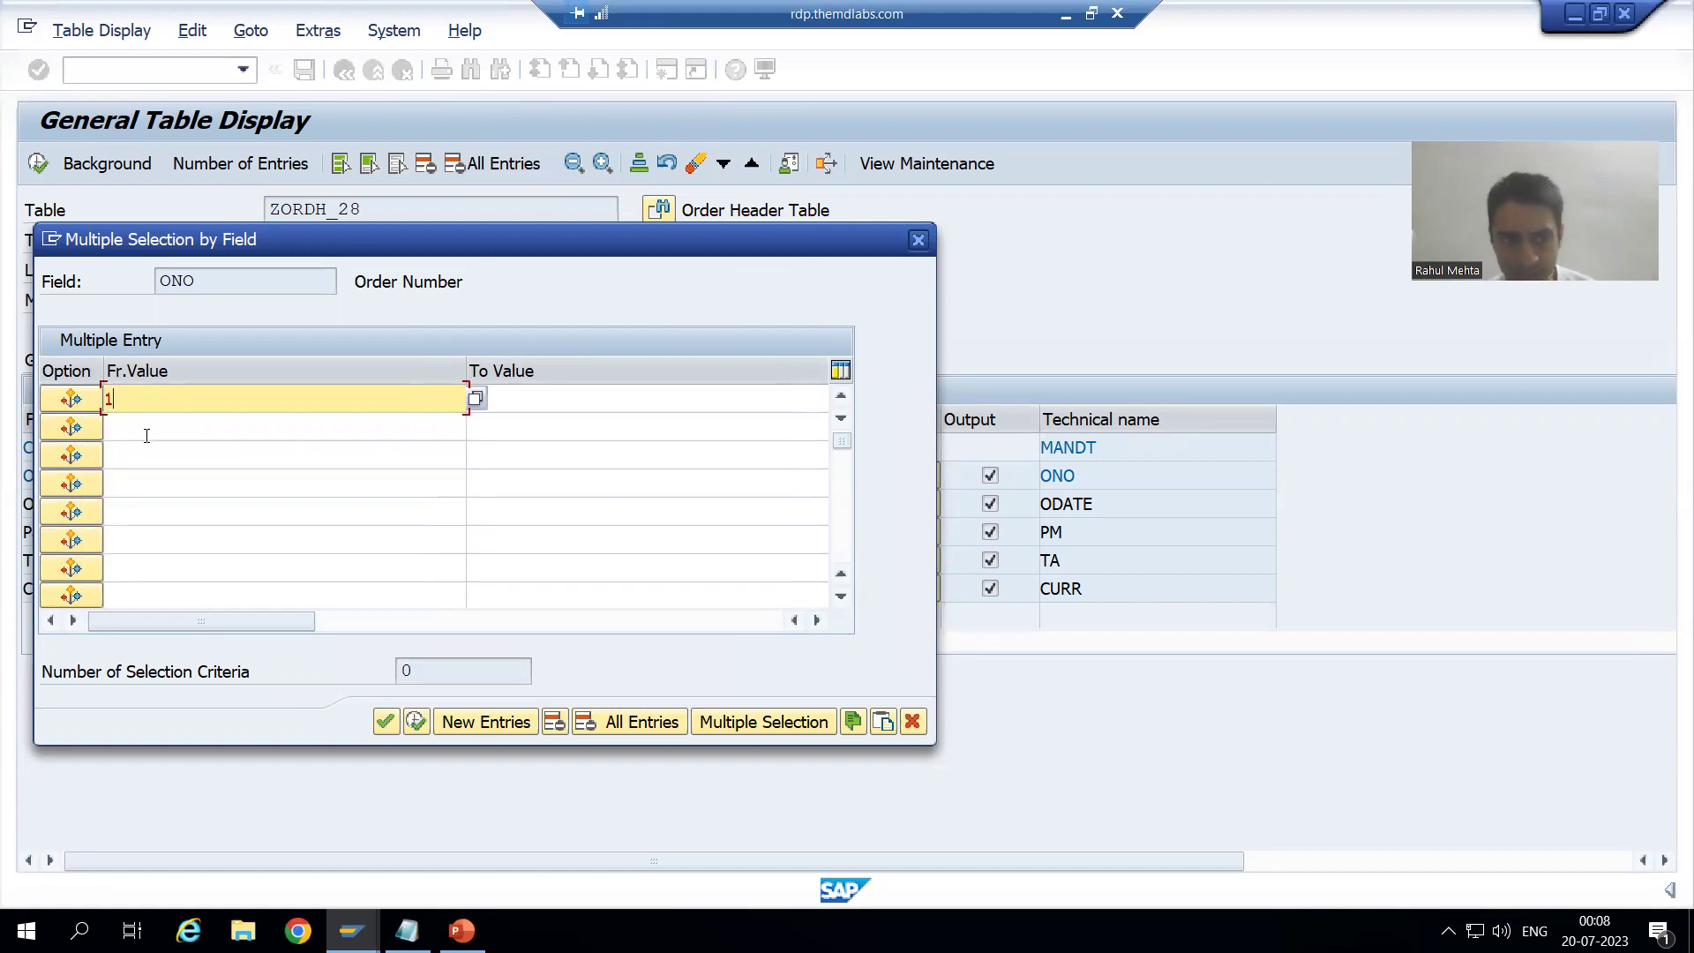
{"action": "left_click", "coordinate": [145, 436]}
{"action": "type", "text": "5"}
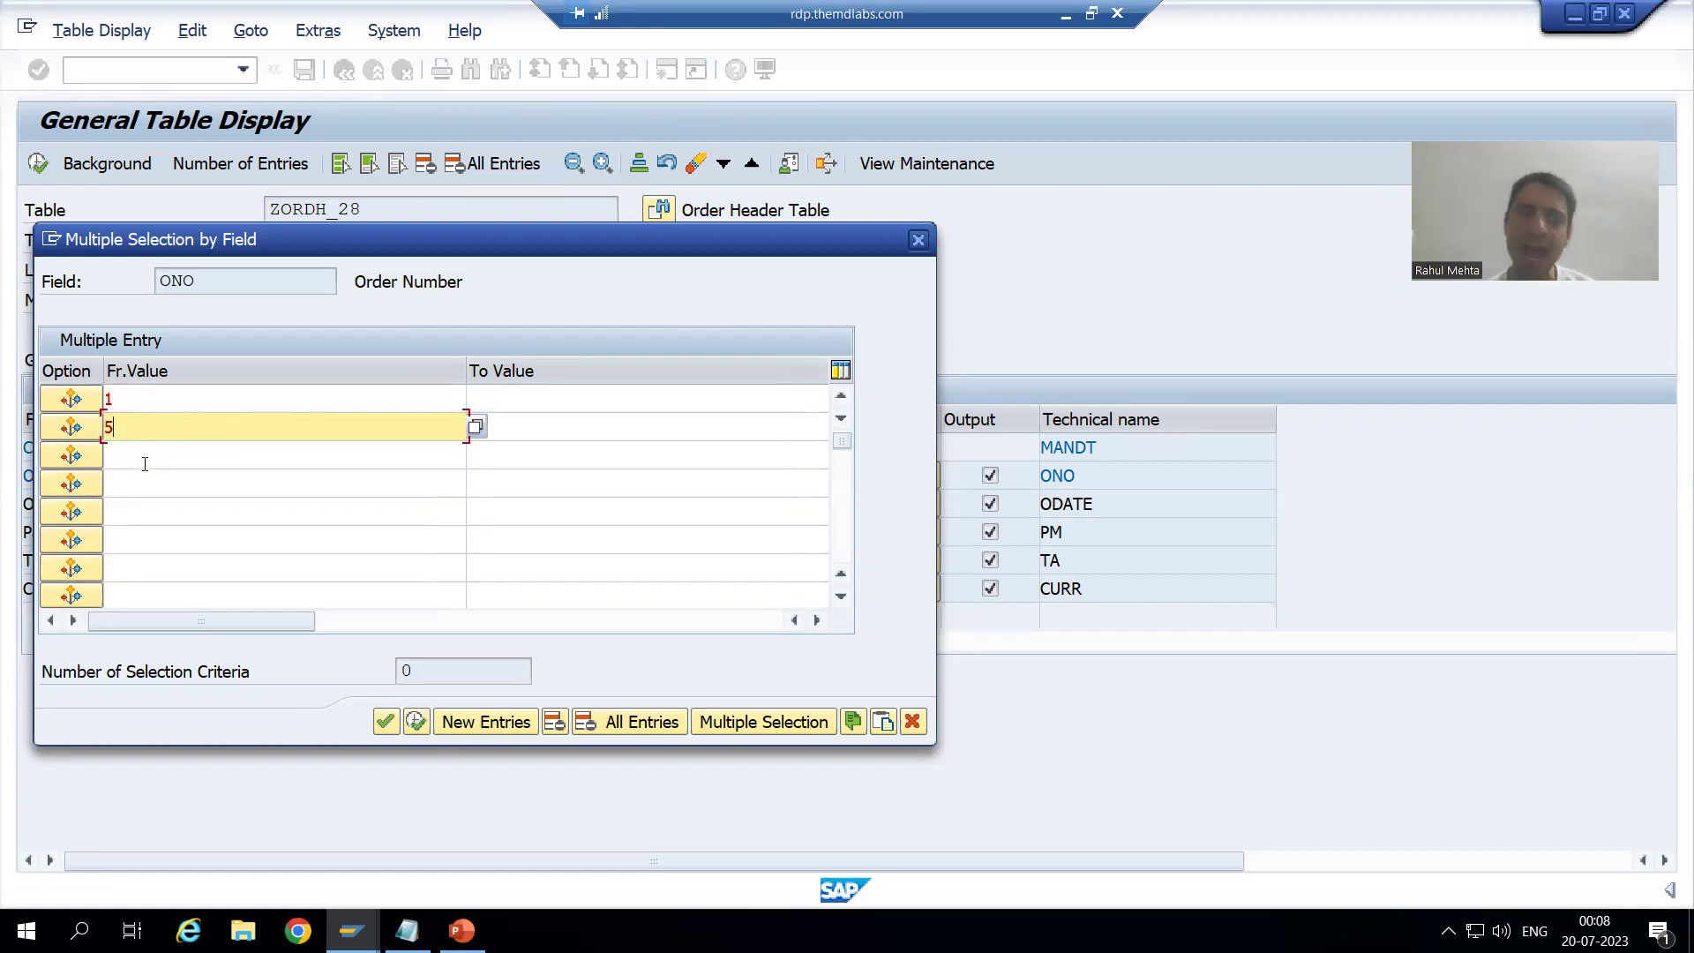
{"action": "left_click", "coordinate": [145, 464]}
{"action": "type", "text": "10"}
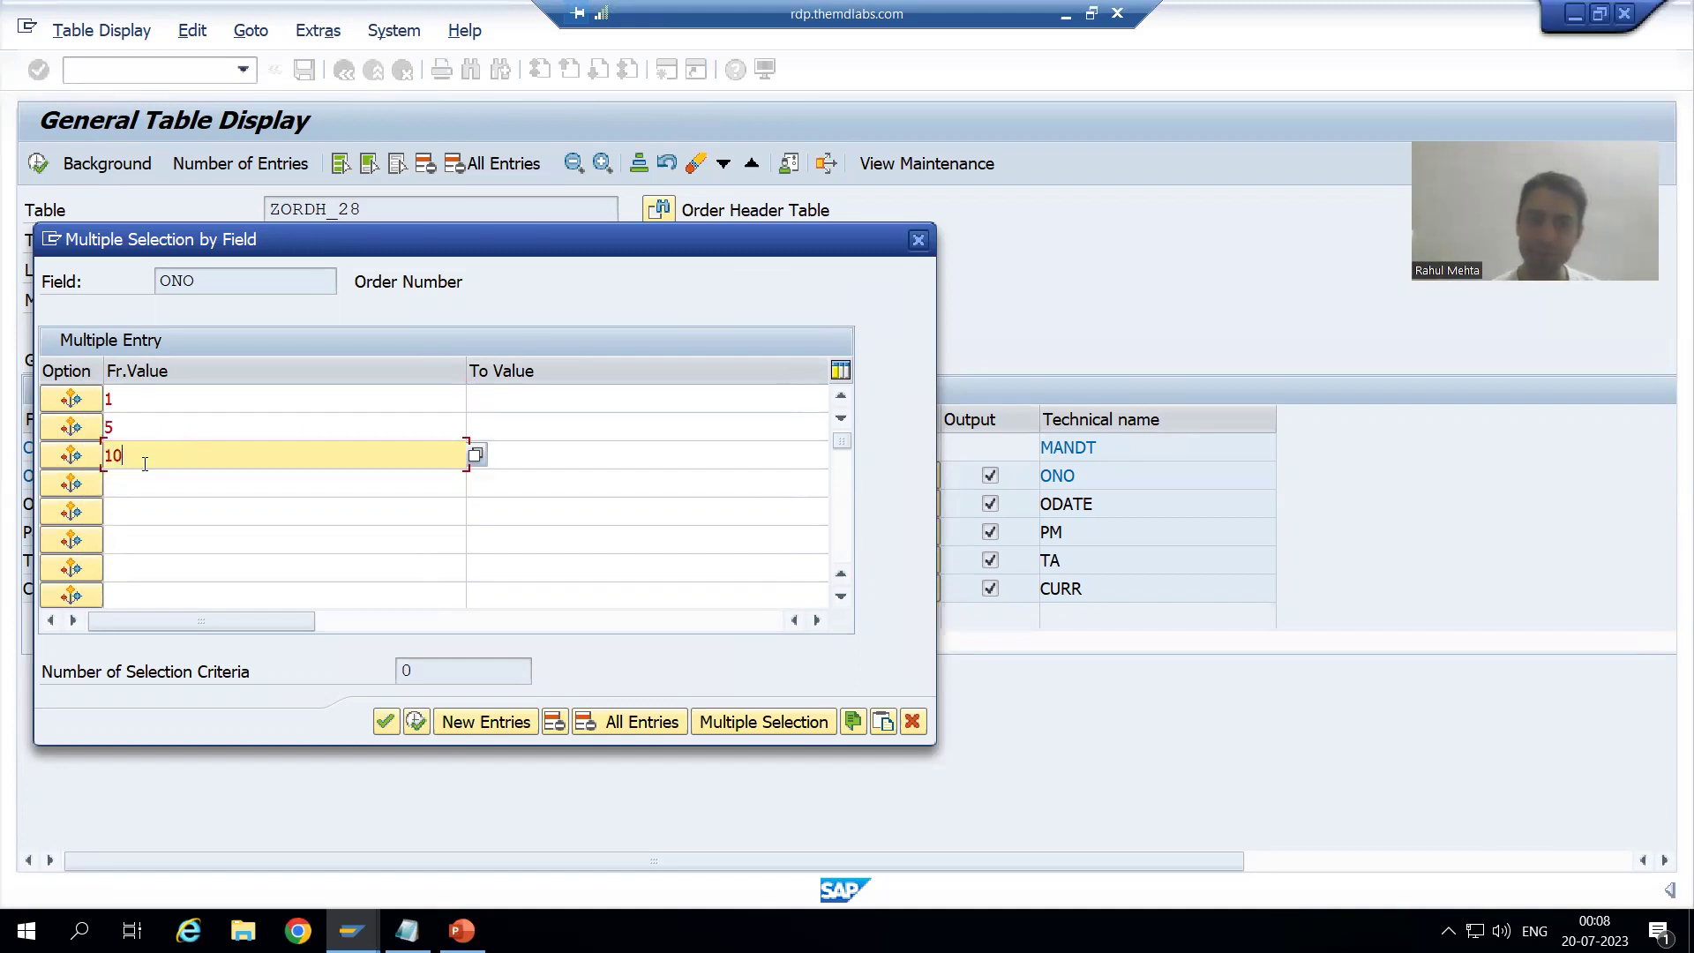
{"action": "left_click", "coordinate": [416, 722]}
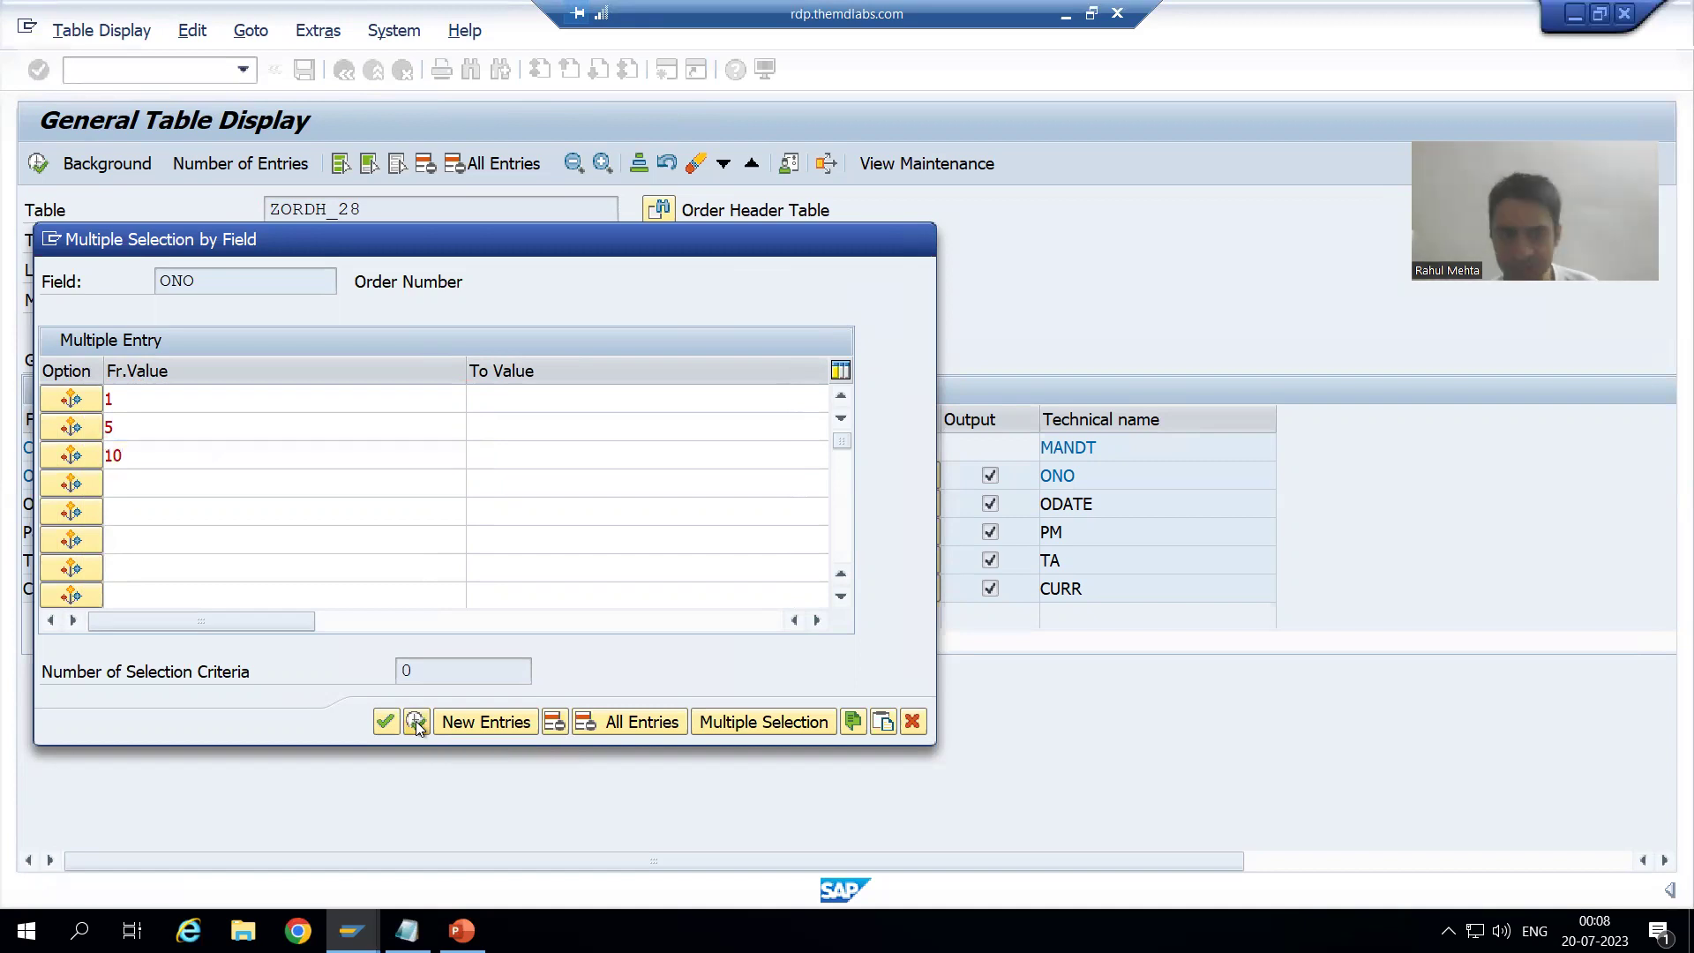
Step: List the ZORDH_28 entries matching the multiple selection, and check the rows for order numbers 5 and 10
{"action": "left_click", "coordinate": [37, 167]}
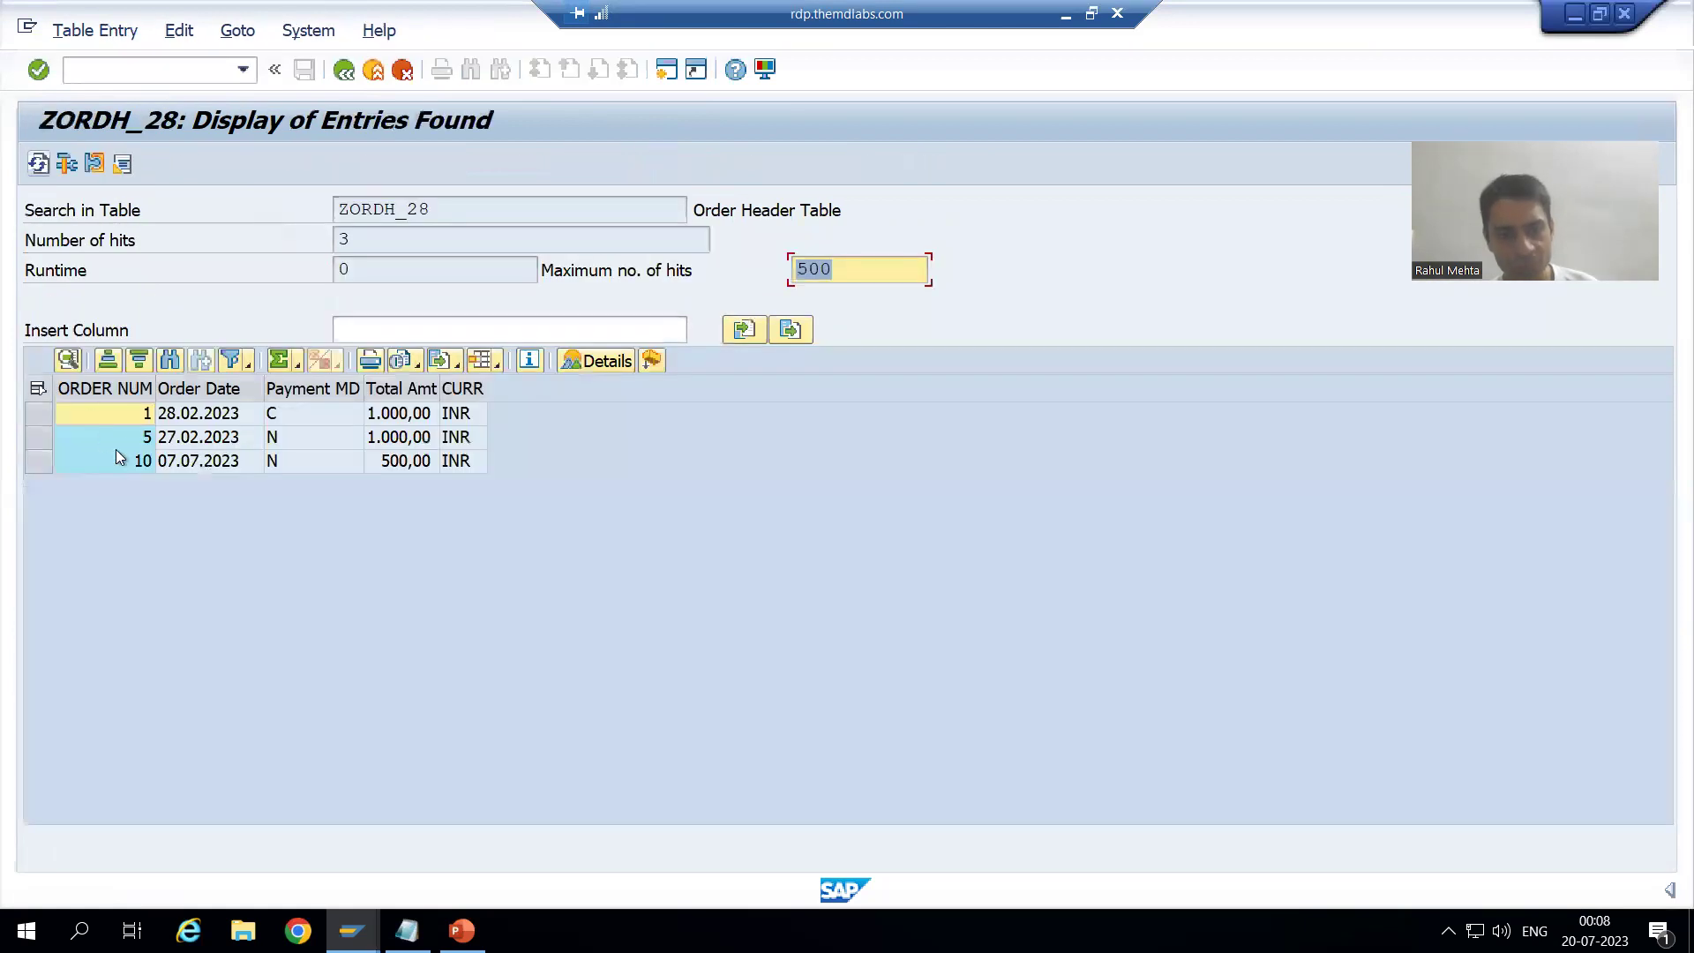
{"action": "left_click", "coordinate": [135, 436]}
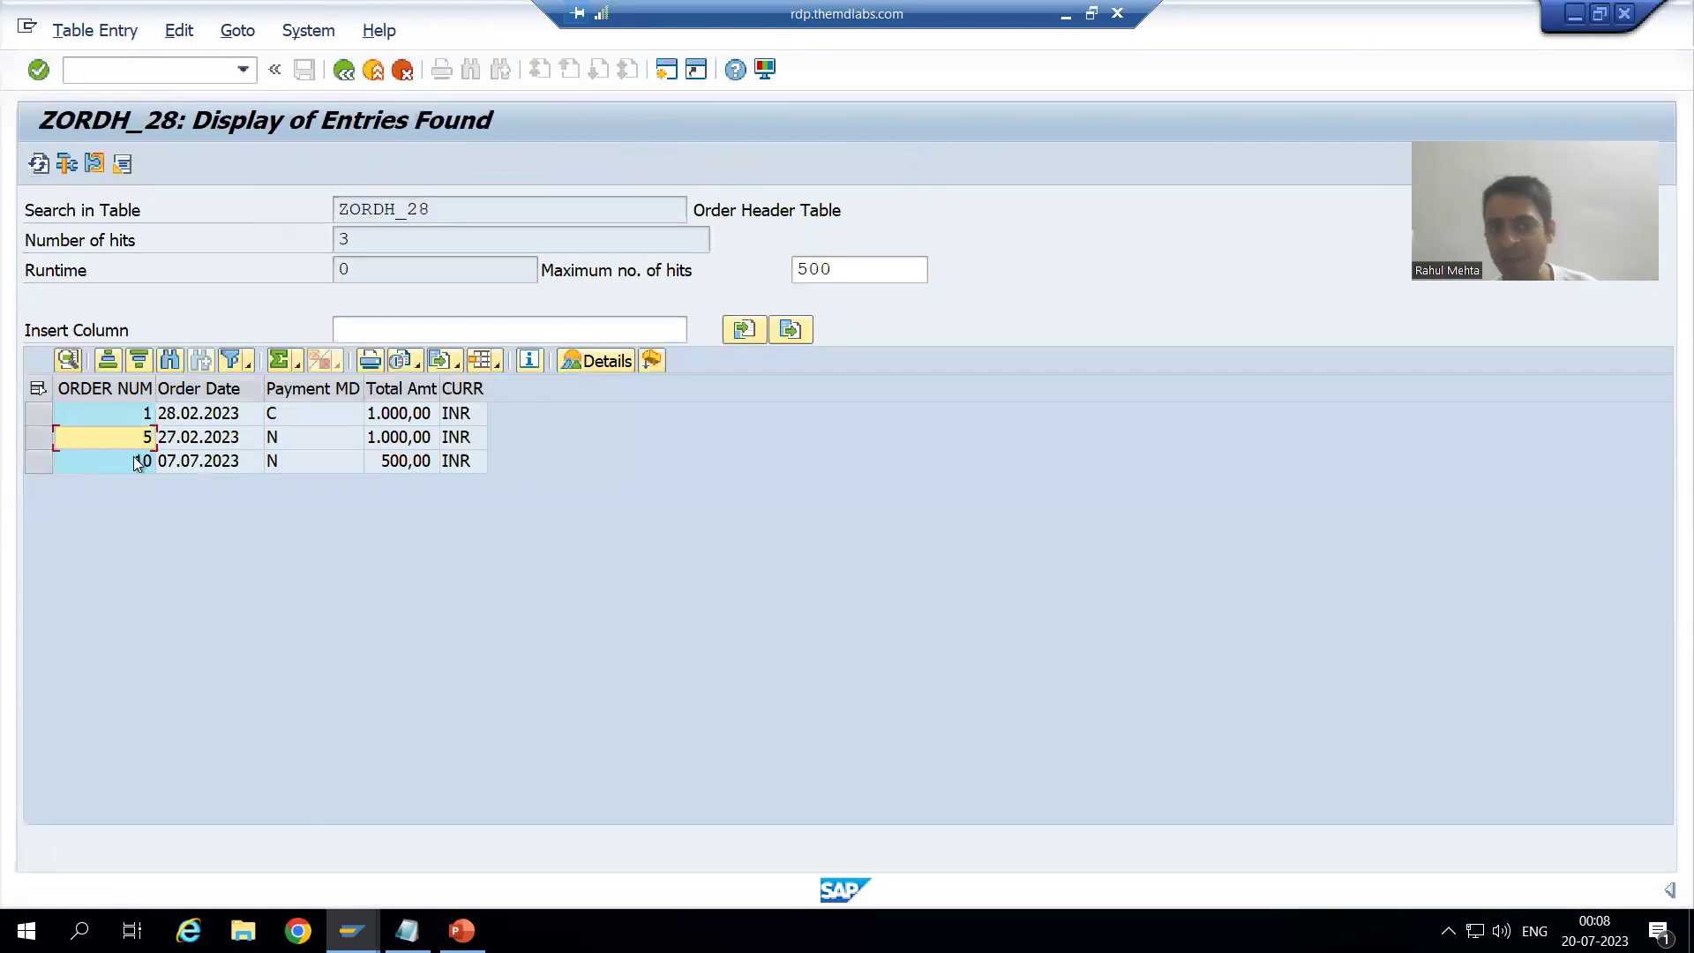
{"action": "left_click", "coordinate": [137, 461]}
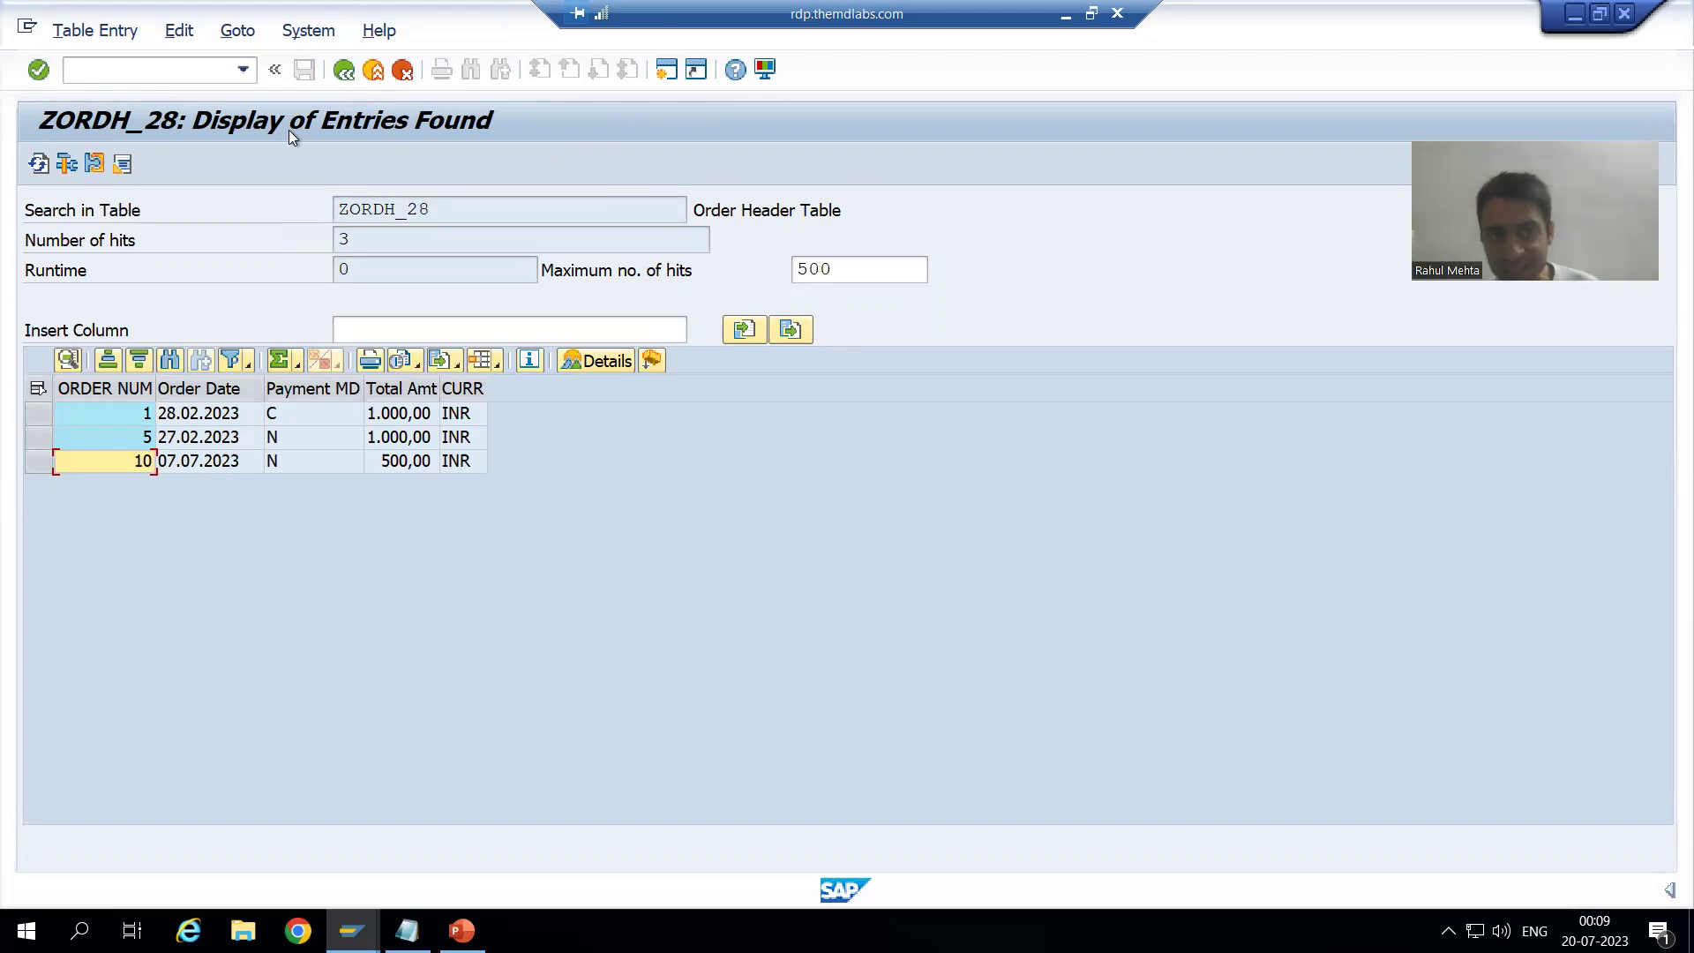
Step: Rerun the Order Number selection, view the results as list output, and return to the General Table Display selection screen
{"action": "left_click", "coordinate": [343, 69]}
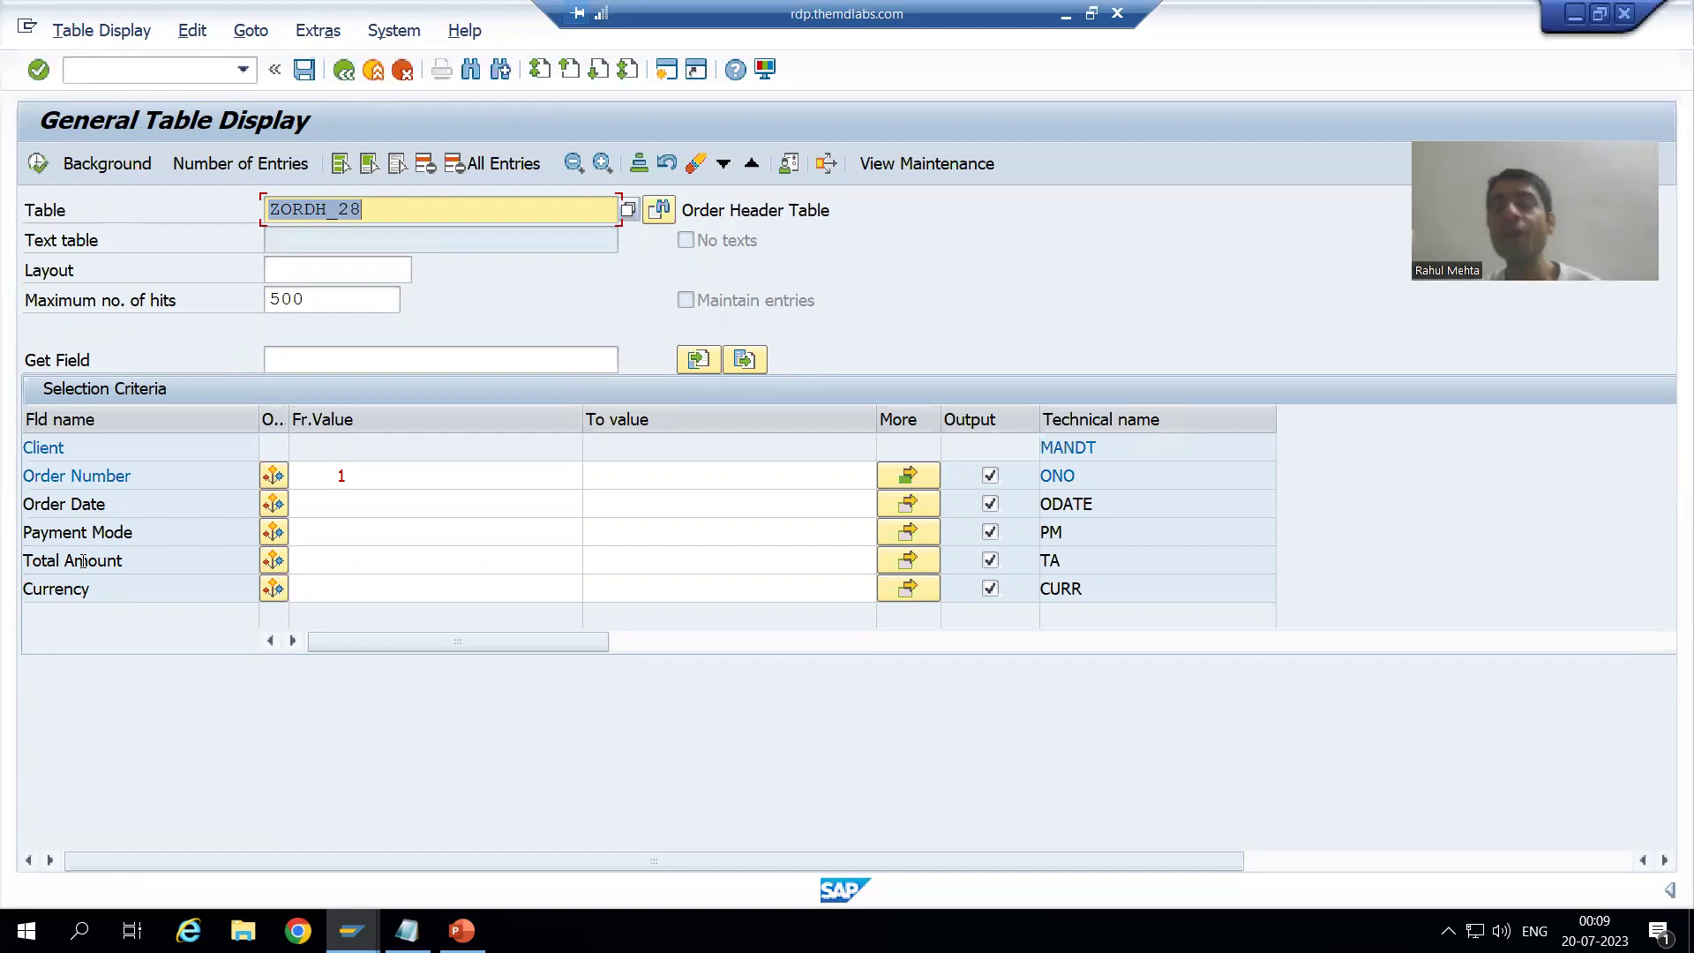
{"action": "left_click", "coordinate": [39, 164]}
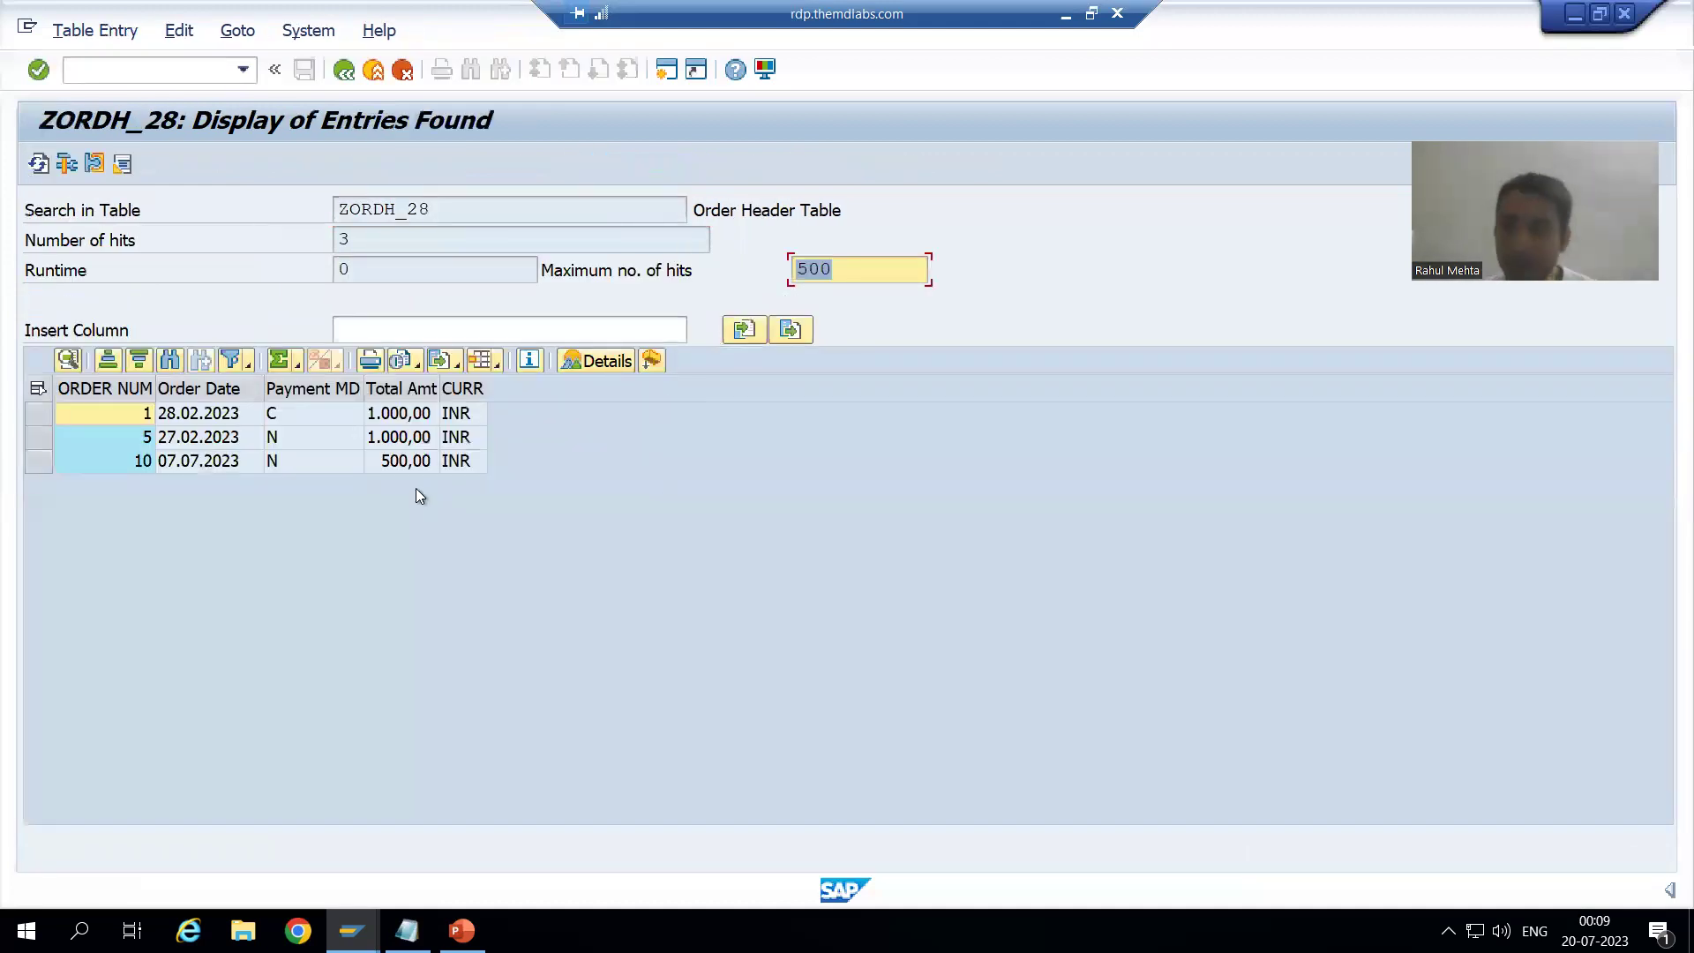
{"action": "left_click", "coordinate": [415, 360]}
{"action": "left_click", "coordinate": [431, 393]}
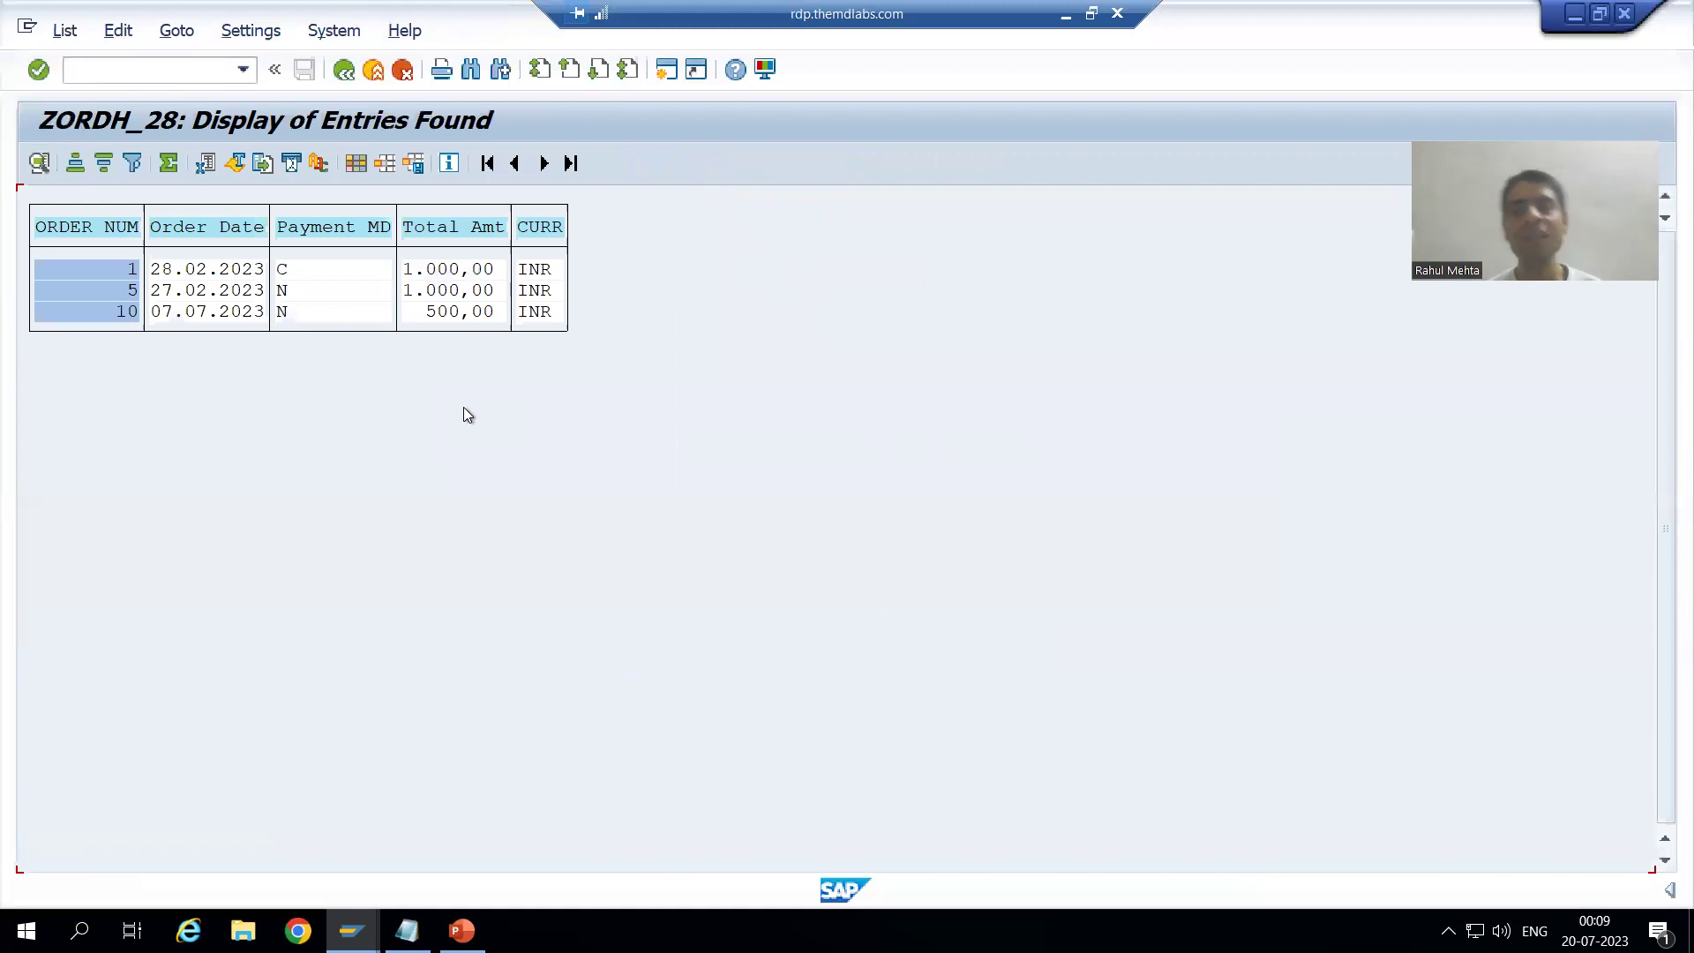
{"action": "left_click", "coordinate": [344, 70]}
{"action": "left_click", "coordinate": [344, 69]}
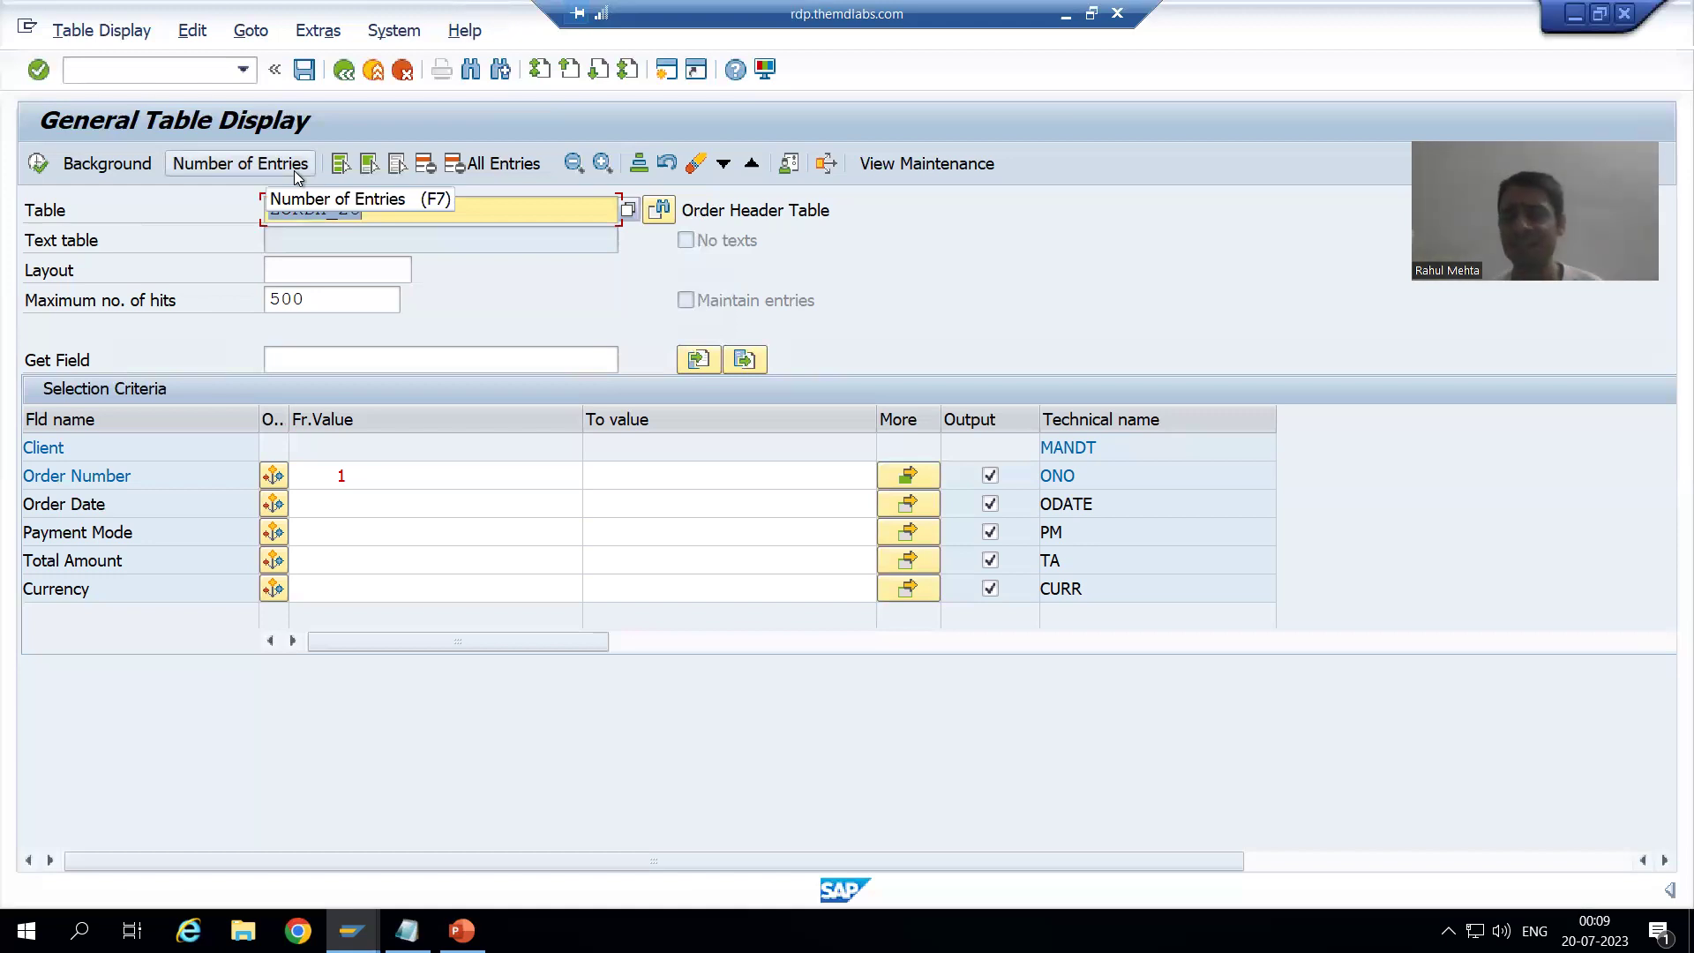
Step: Close the Data Browser's ONO multiple selection, and open the Order Number multiple selection in General Table Display for comparison
{"action": "left_click", "coordinate": [384, 479]}
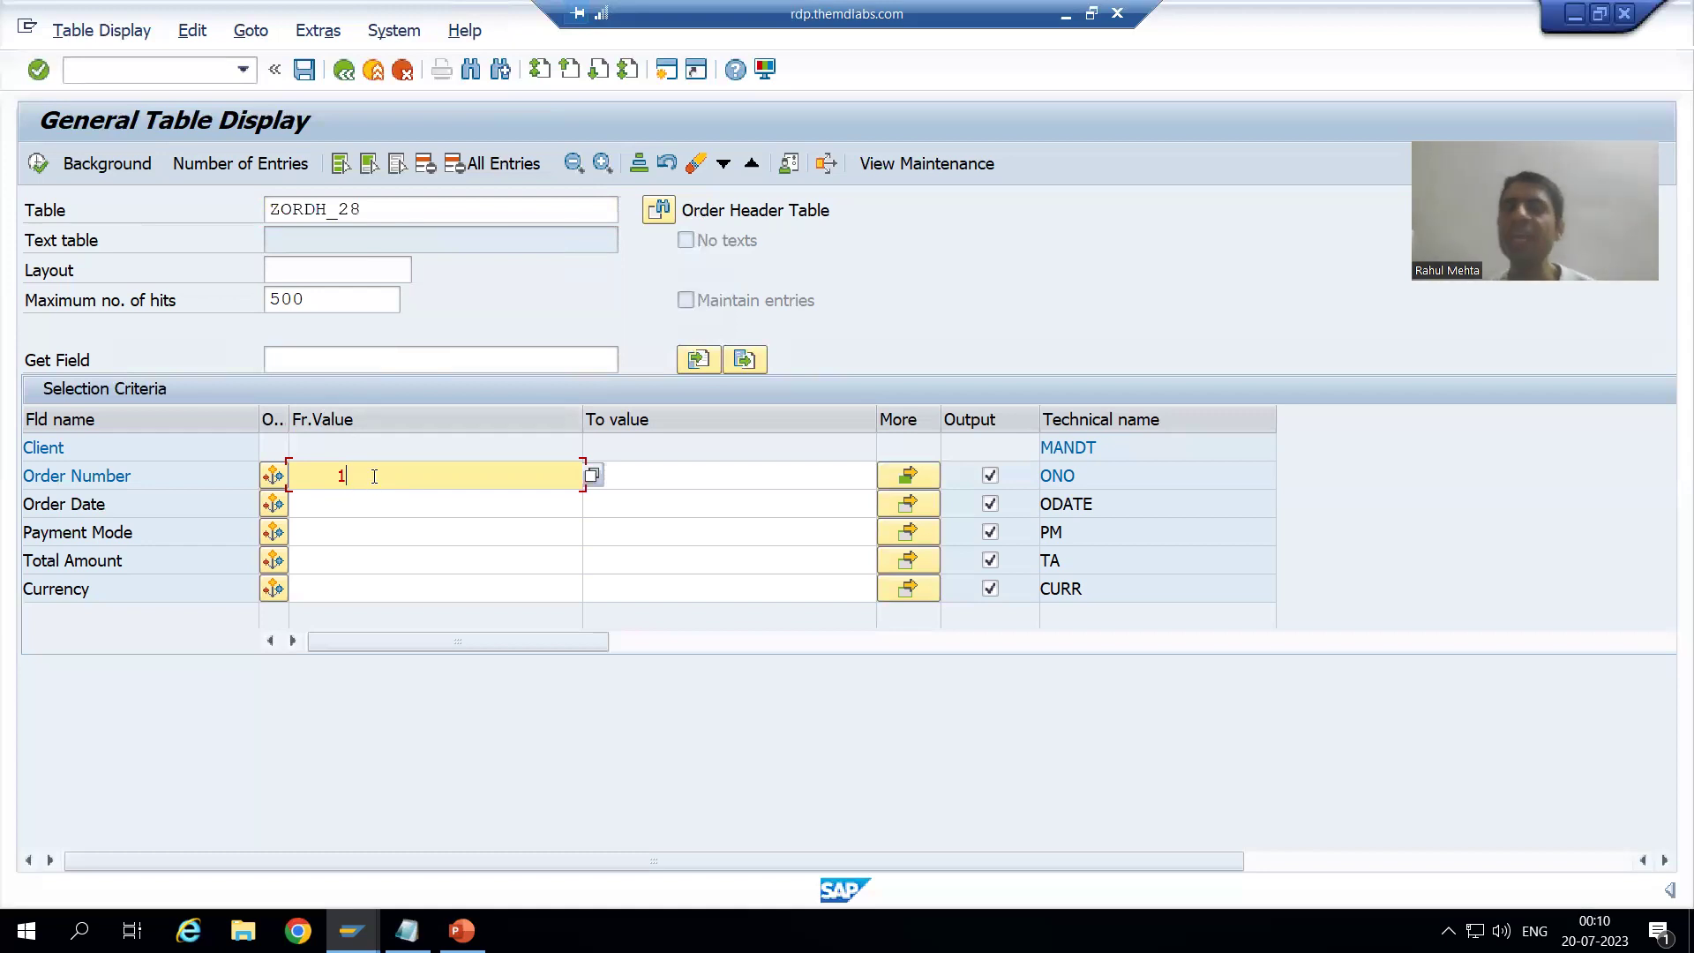
{"action": "left_click", "coordinate": [637, 468]}
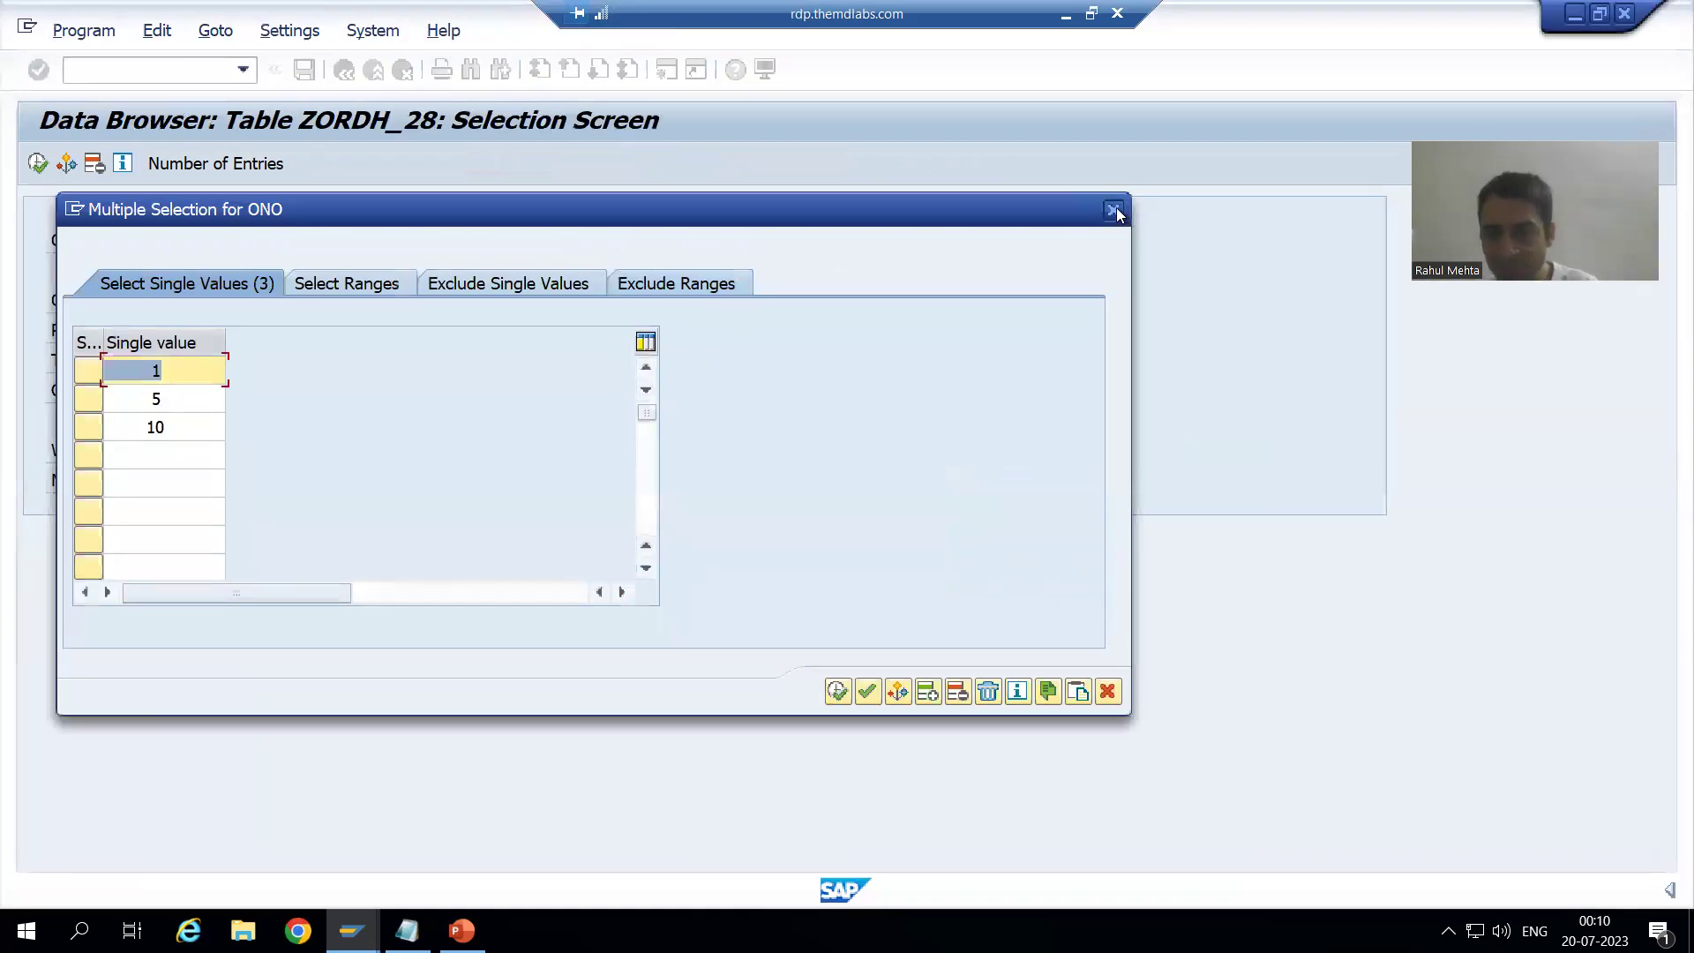
{"action": "left_click", "coordinate": [1113, 209]}
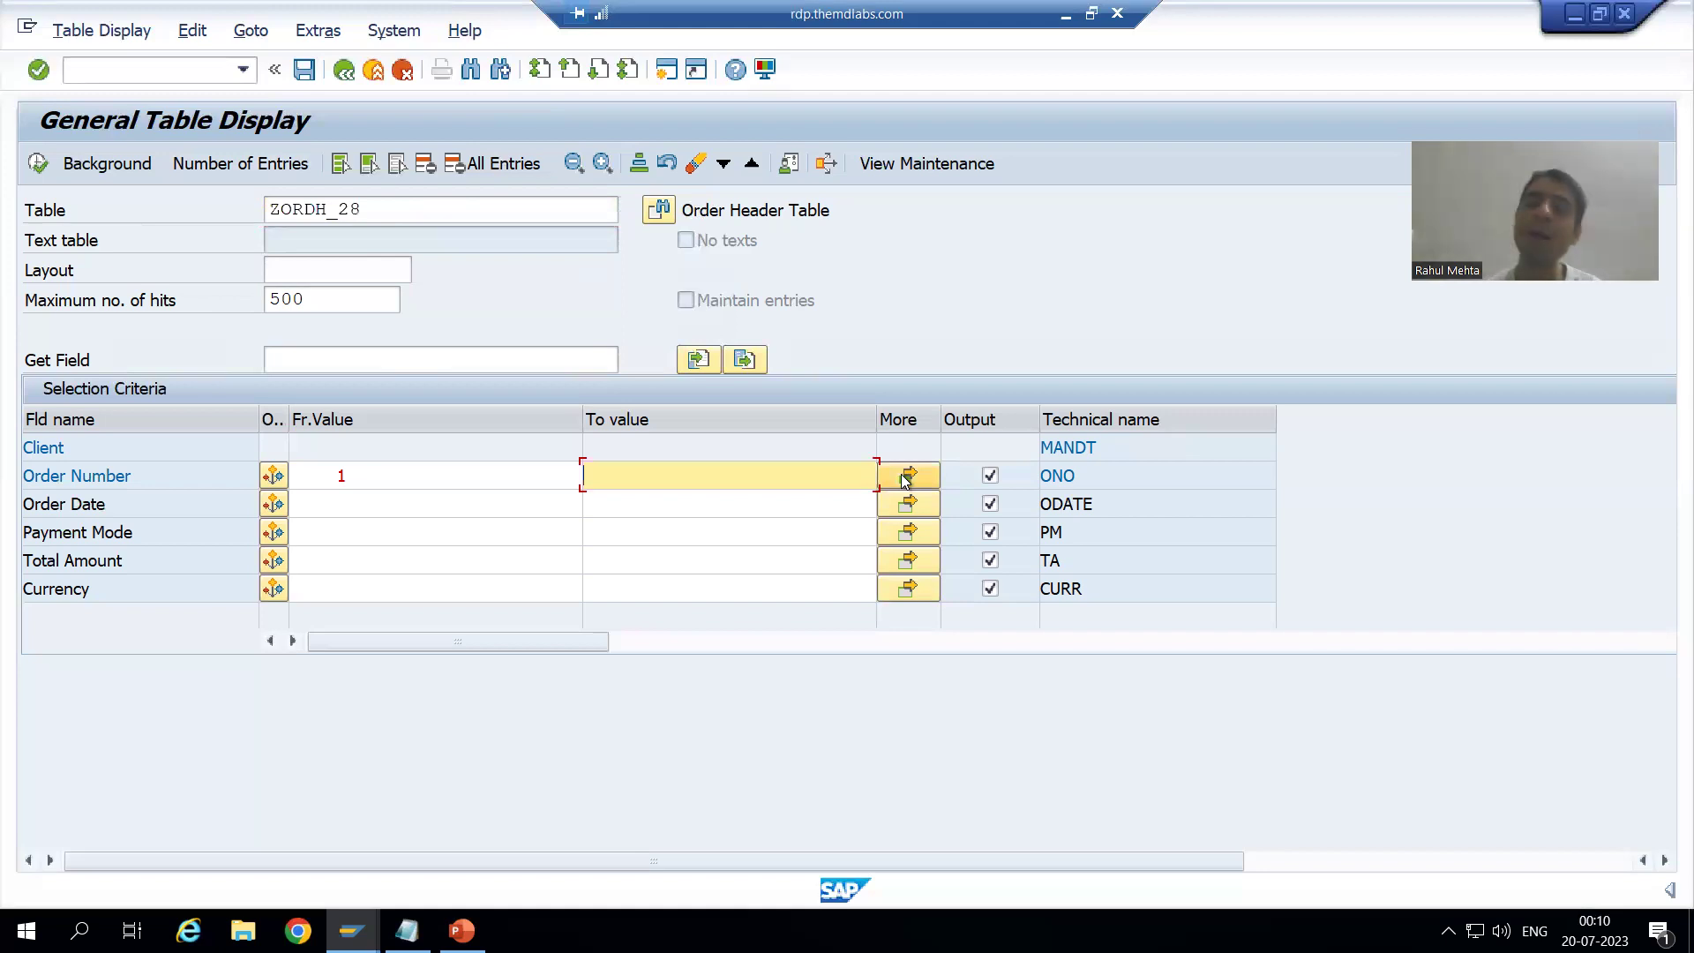
{"action": "left_click", "coordinate": [906, 477]}
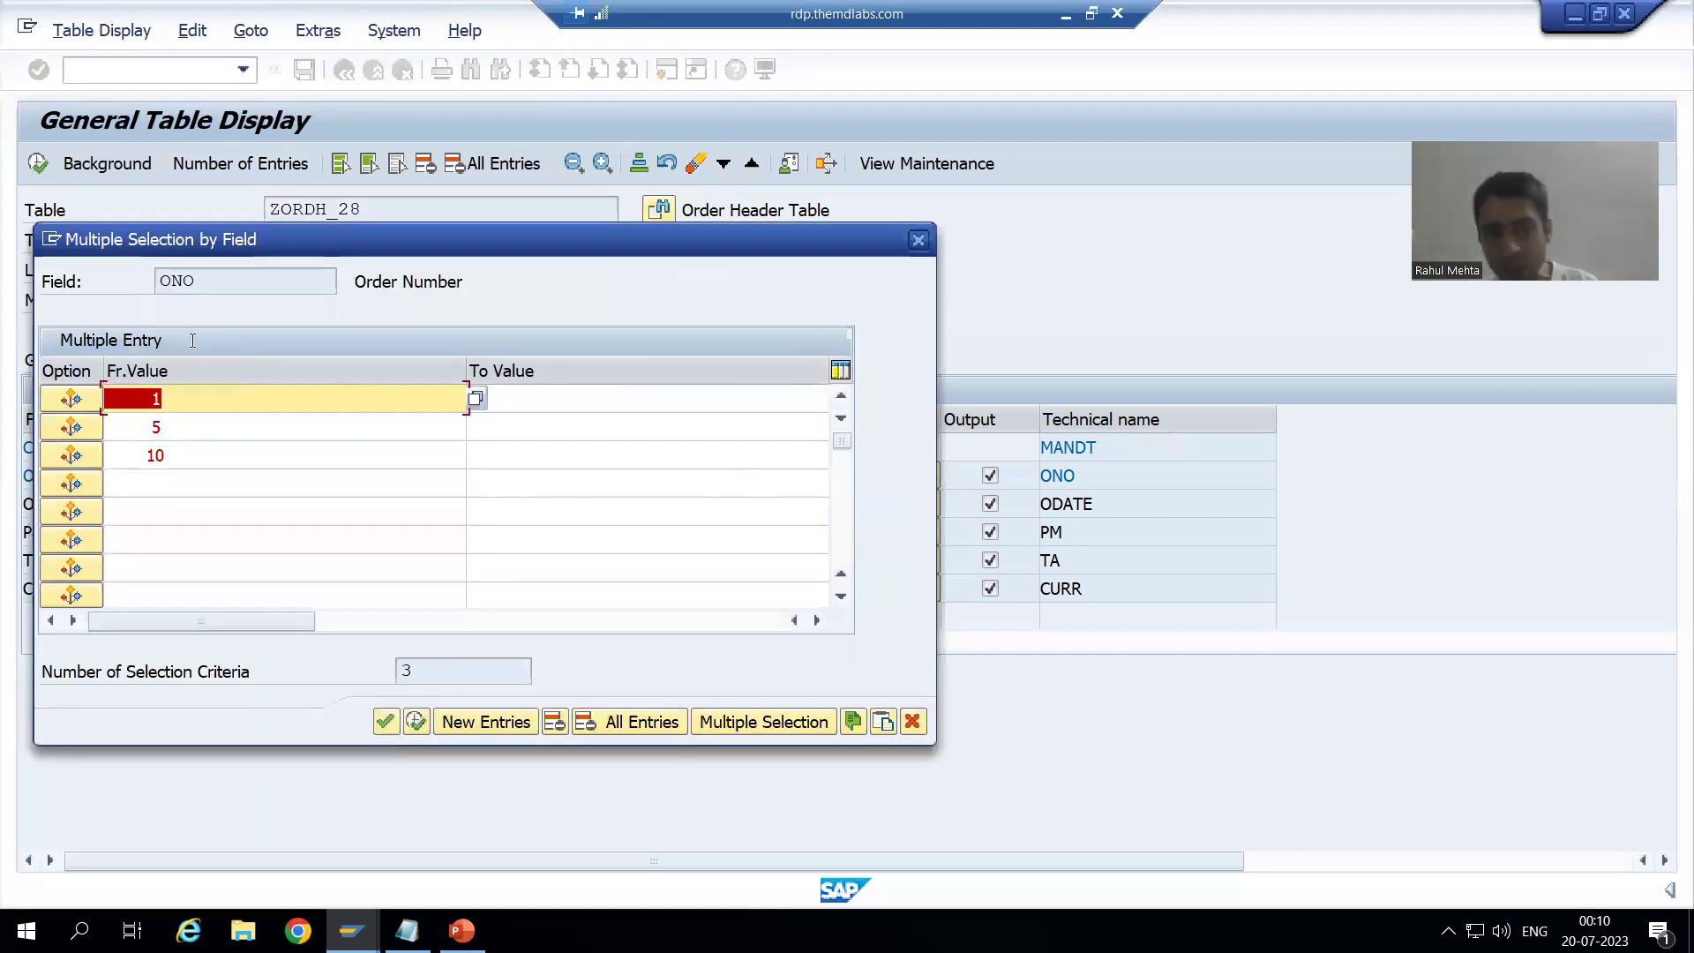